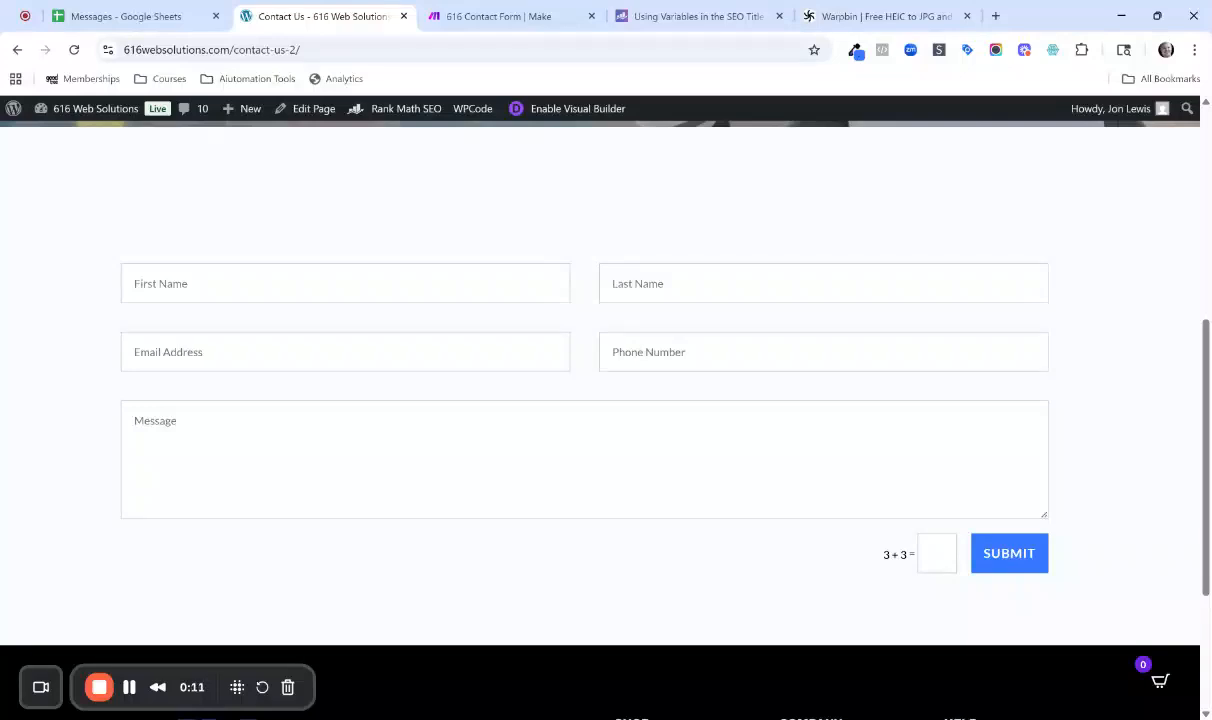
# Review the website's contact form, the 616 Contact Form scenario in Make, and the Messages spreadsheet.
pyautogui.scroll(6, 372, 333)
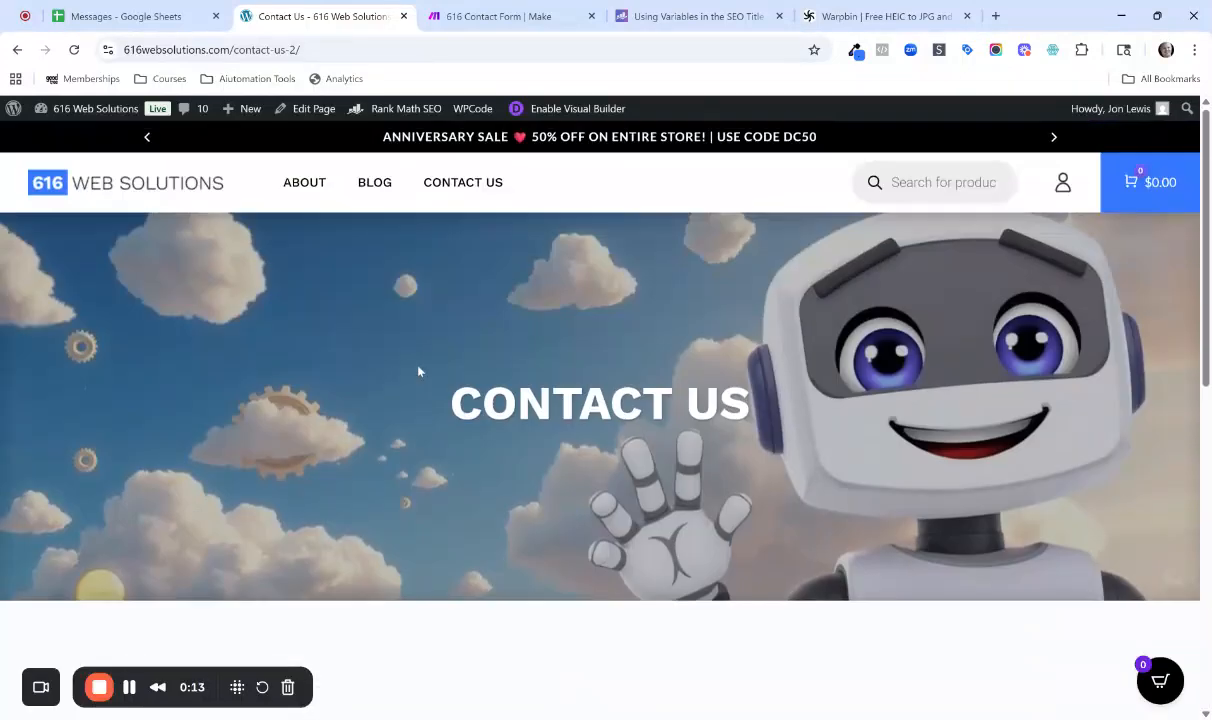
pyautogui.scroll(-6, 397, 347)
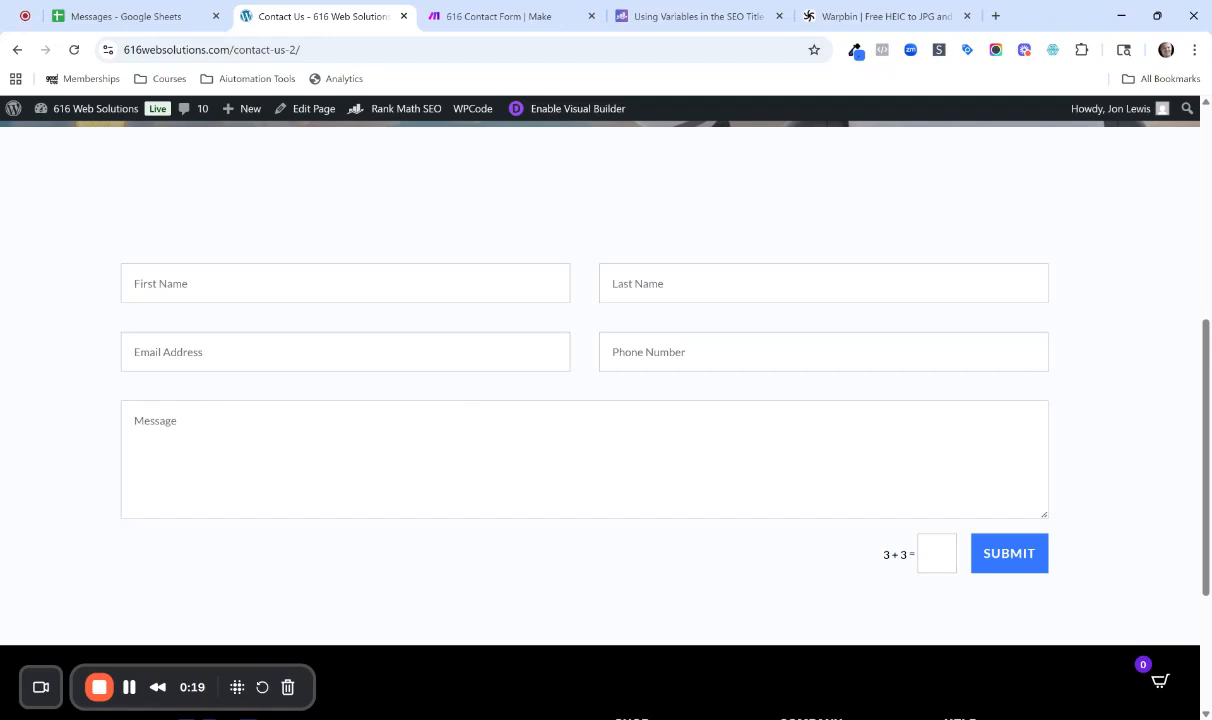
pyautogui.click(452, 16)
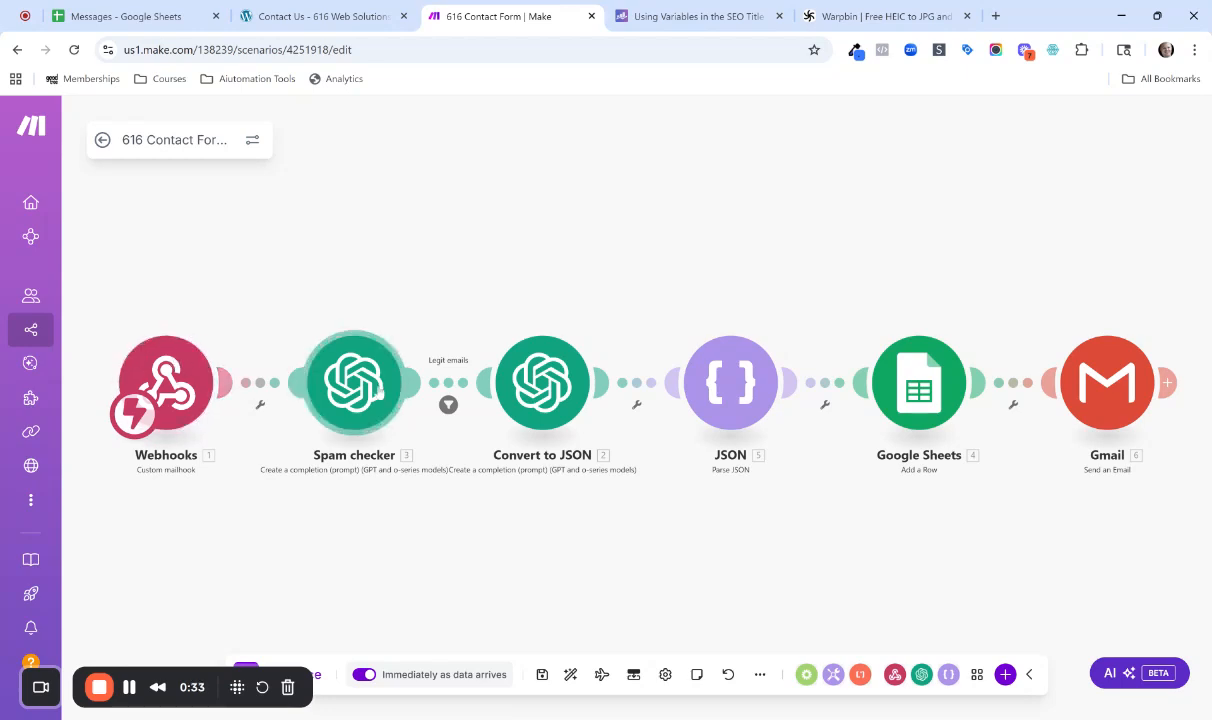
pyautogui.click(325, 20)
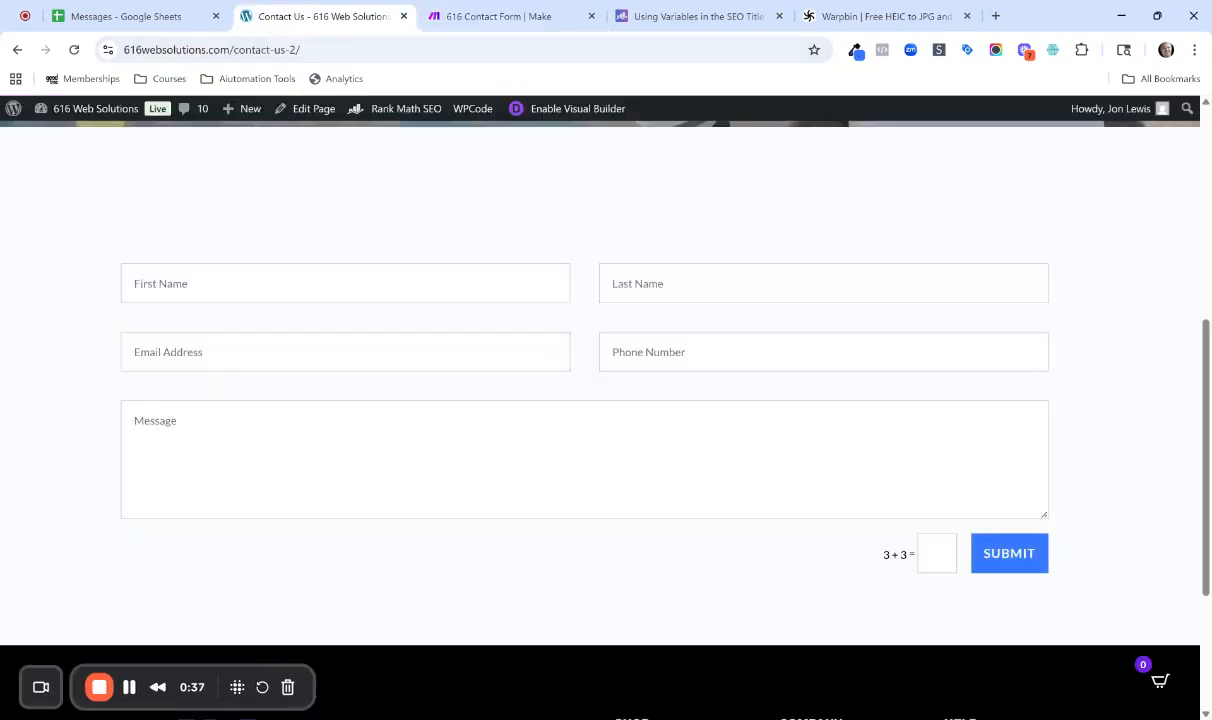
pyautogui.click(468, 19)
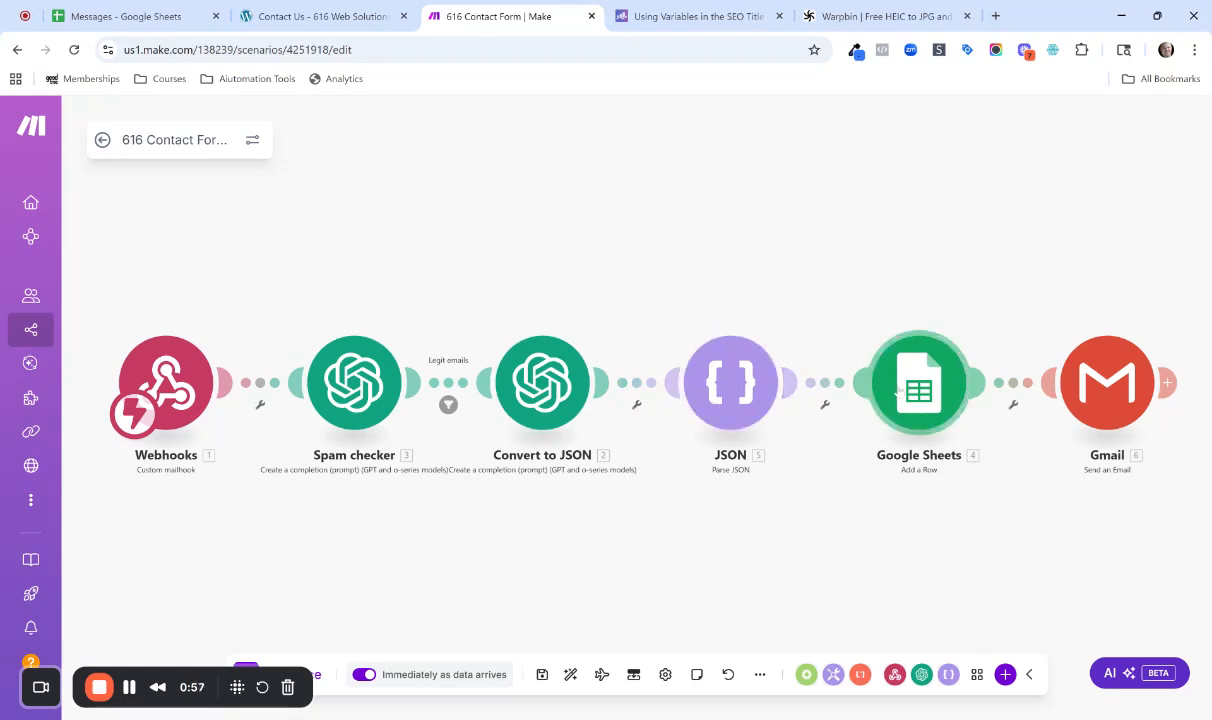
pyautogui.click(118, 17)
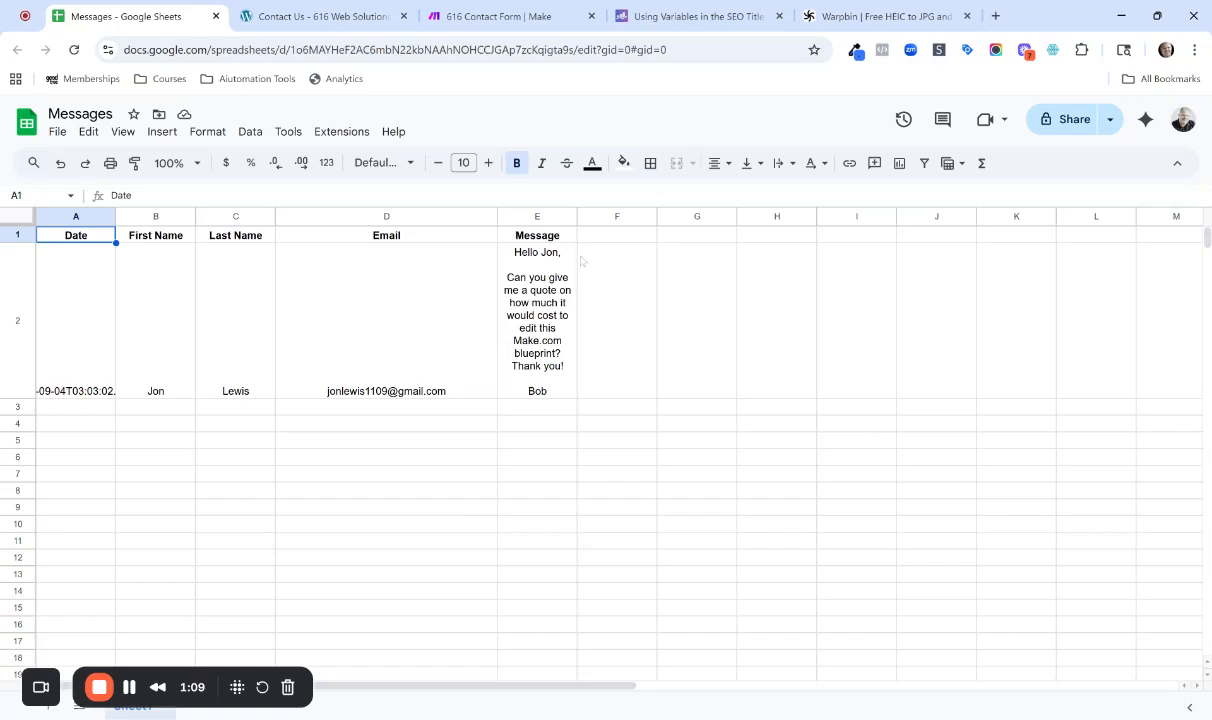
pyautogui.click(338, 24)
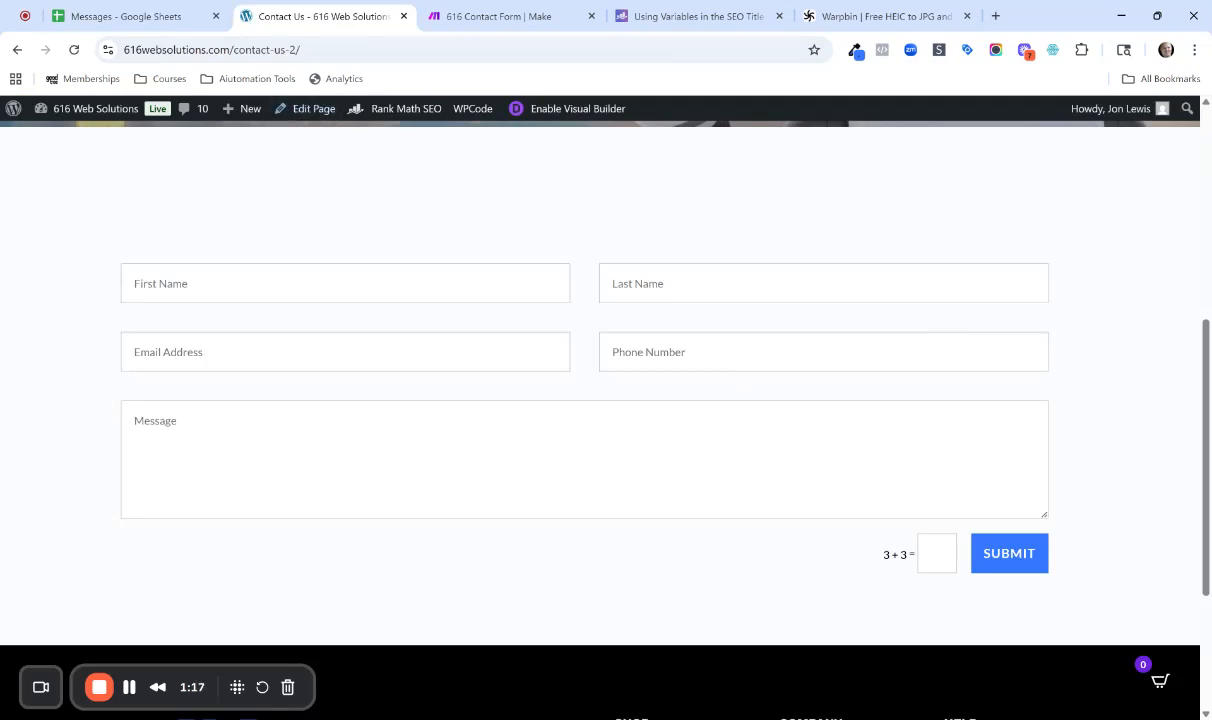
pyautogui.click(512, 17)
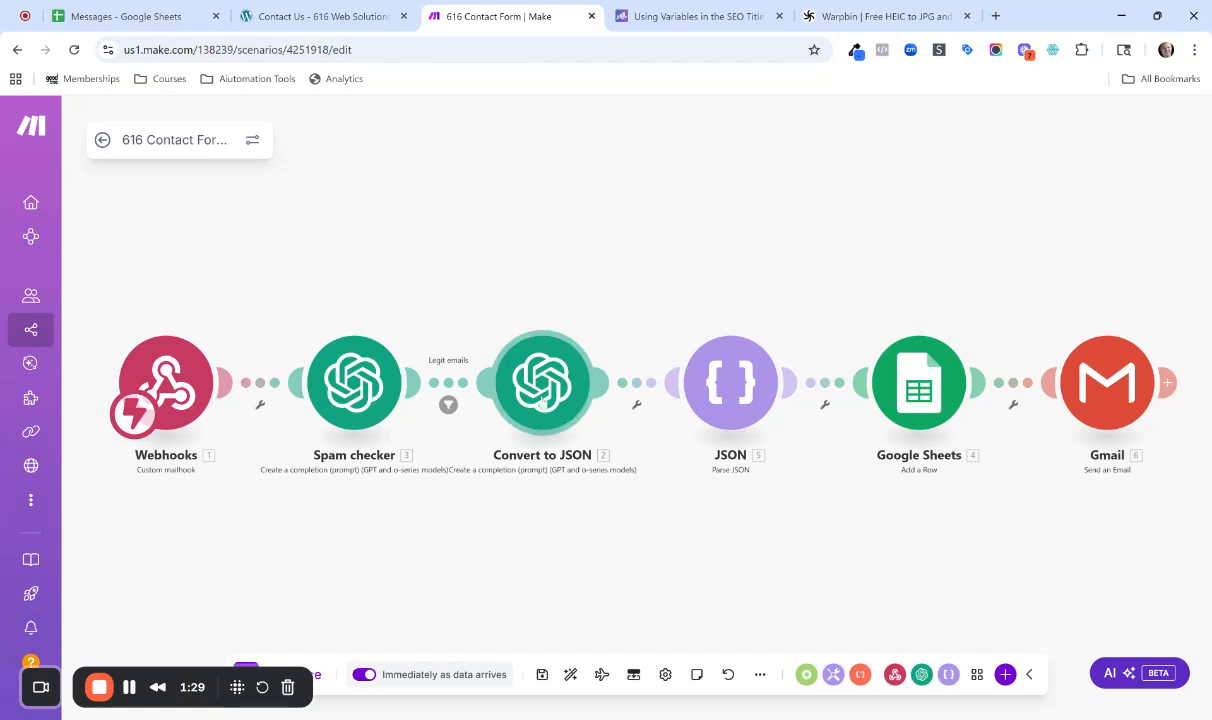
pyautogui.click(1030, 391)
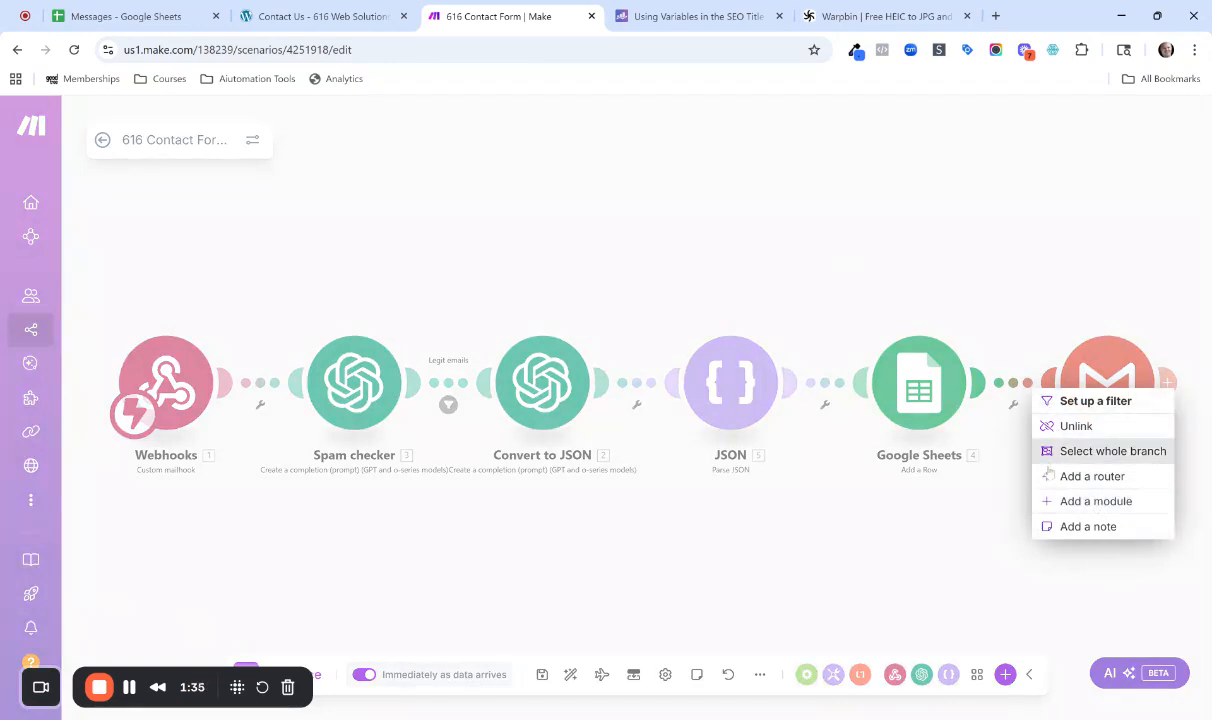
pyautogui.click(1095, 501)
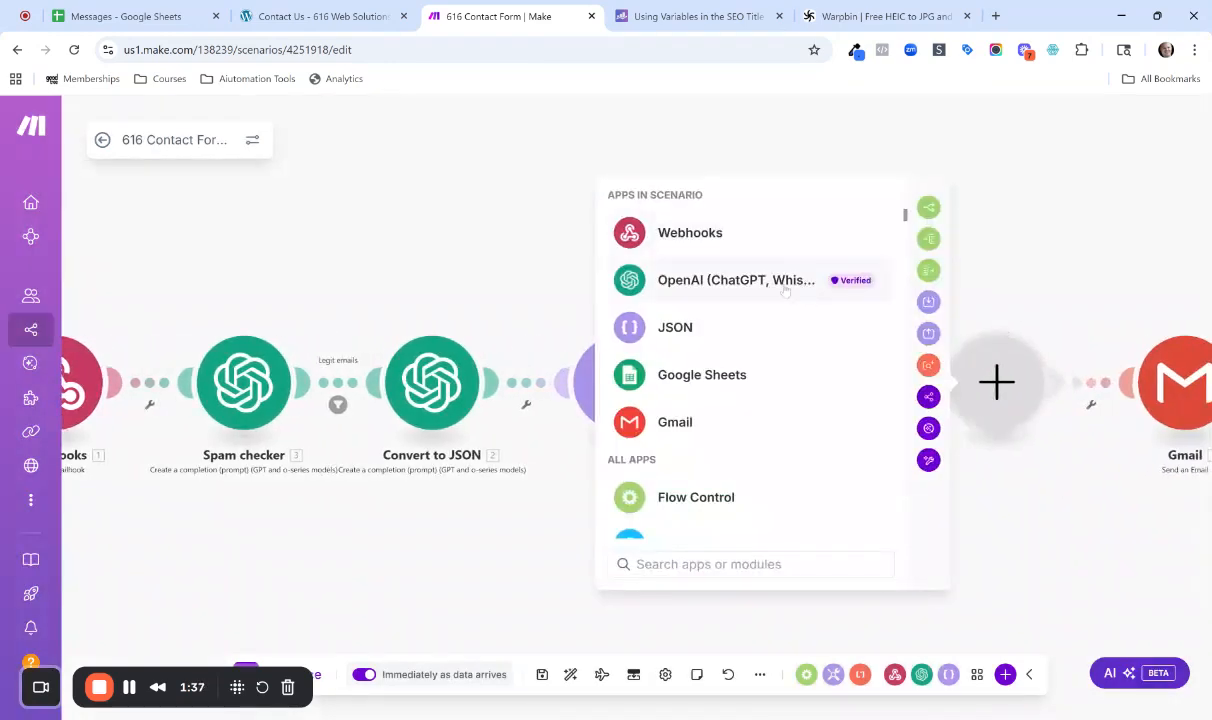
pyautogui.click(651, 278)
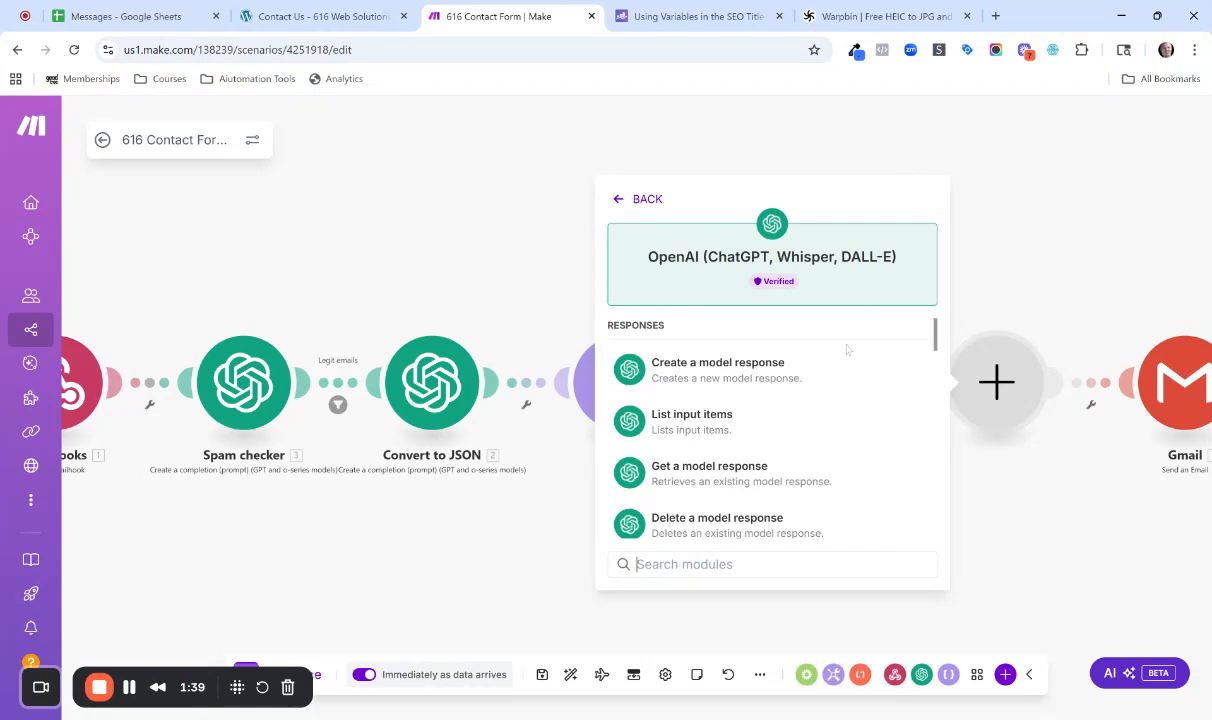
pyautogui.scroll(-2, 847, 366)
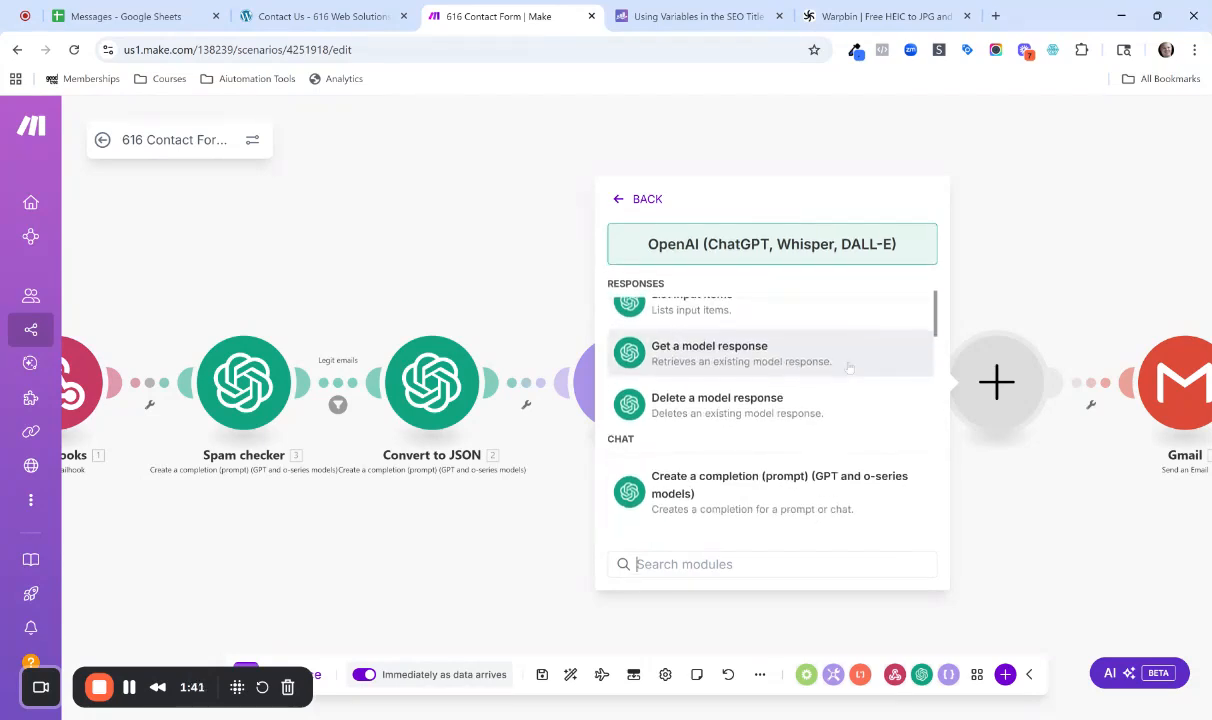
pyautogui.scroll(-2, 848, 368)
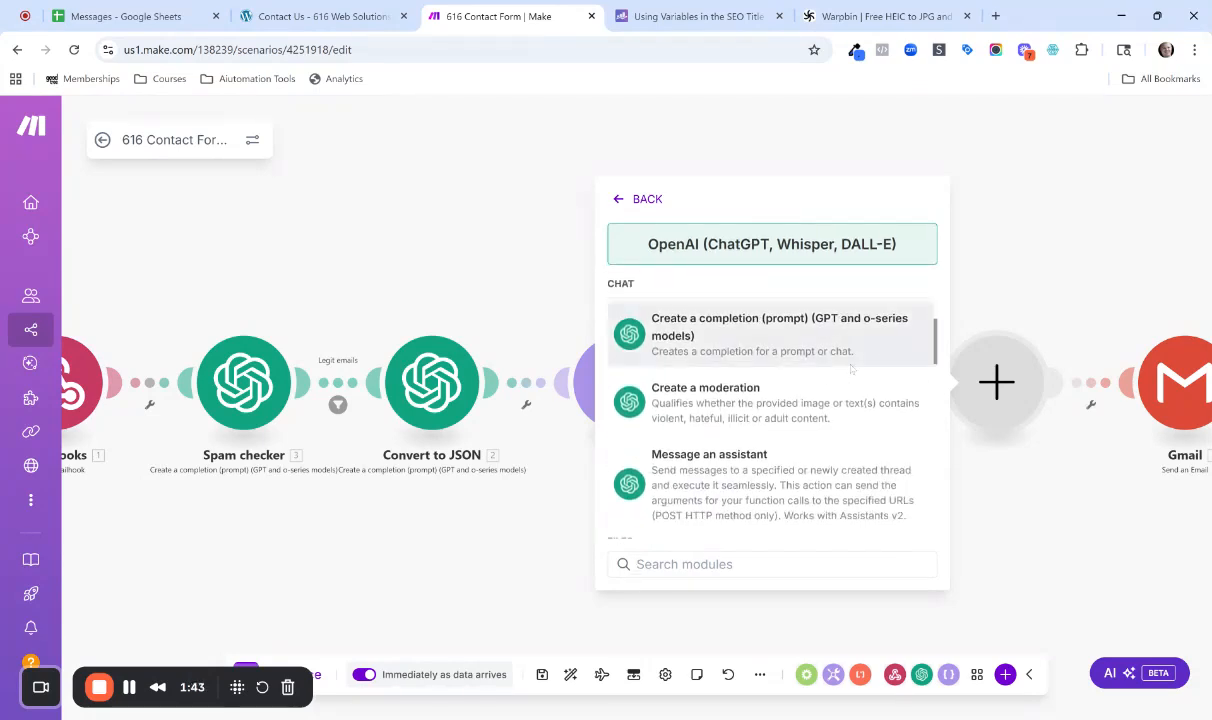
pyautogui.scroll(-1, 851, 369)
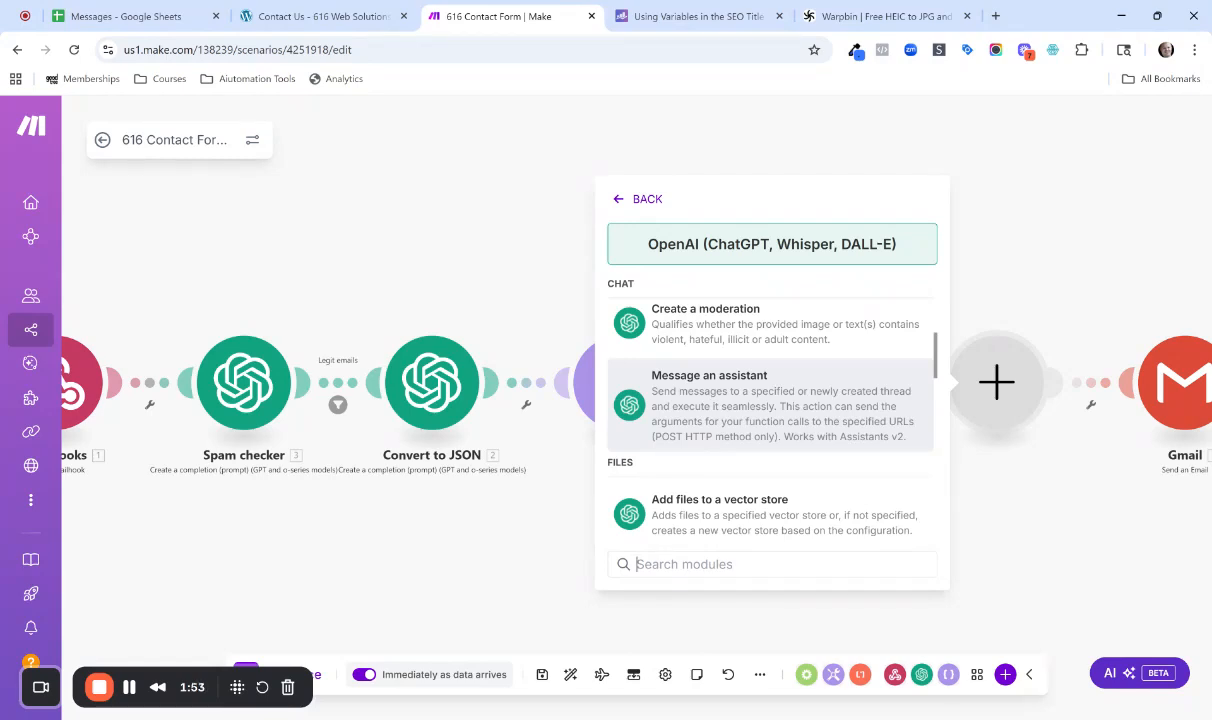
pyautogui.click(1003, 236)
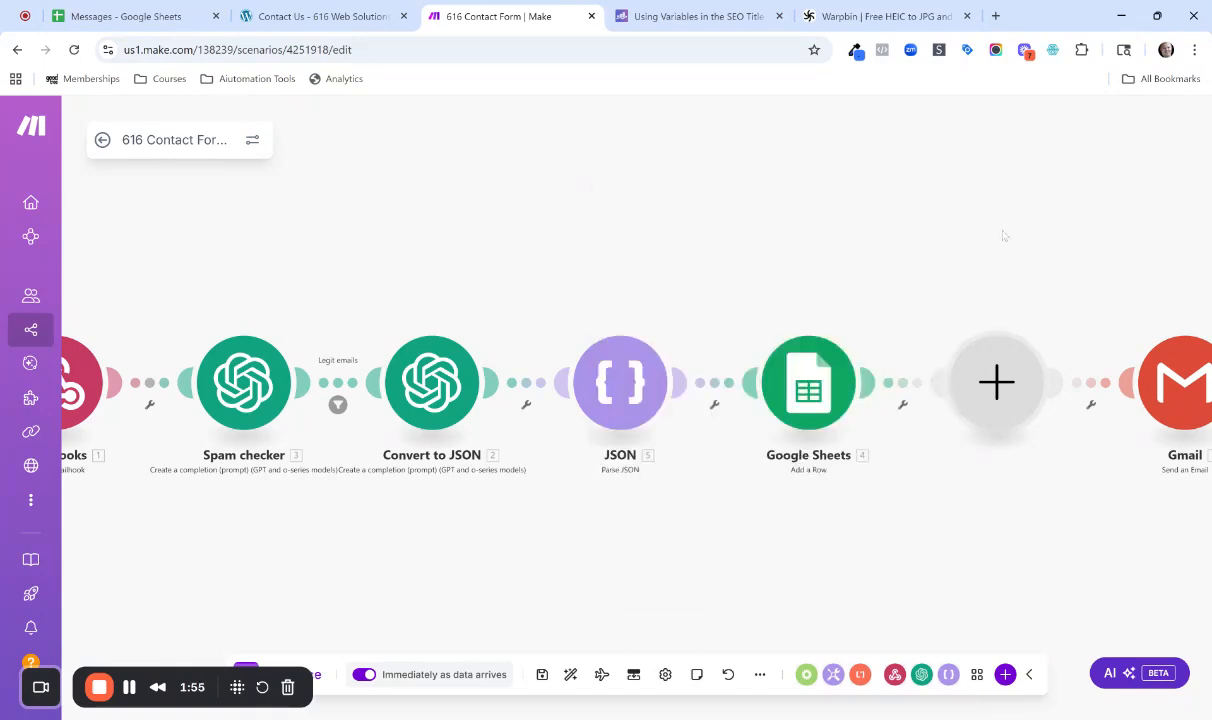
pyautogui.rightClick(996, 385)
pyautogui.click(1030, 421)
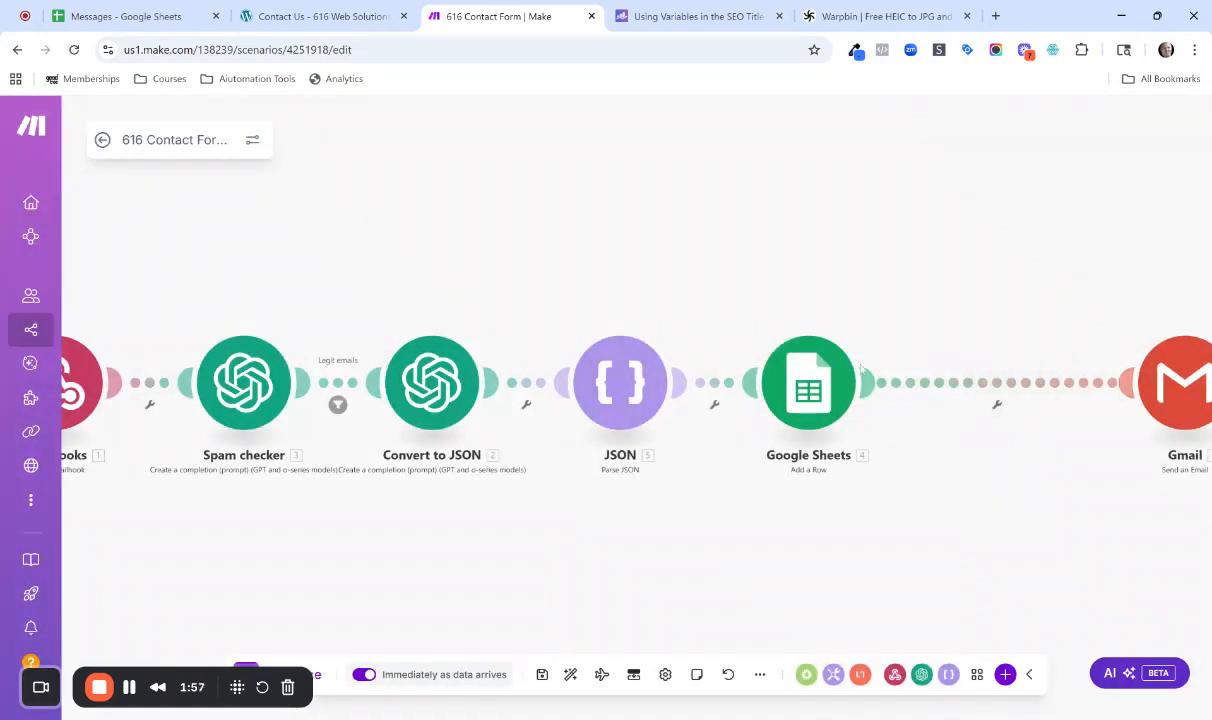
# Review the Gmail module's recipient, subject and content settings, and close them without changes.
pyautogui.moveTo(790, 258); pyautogui.dragTo(581, 284)
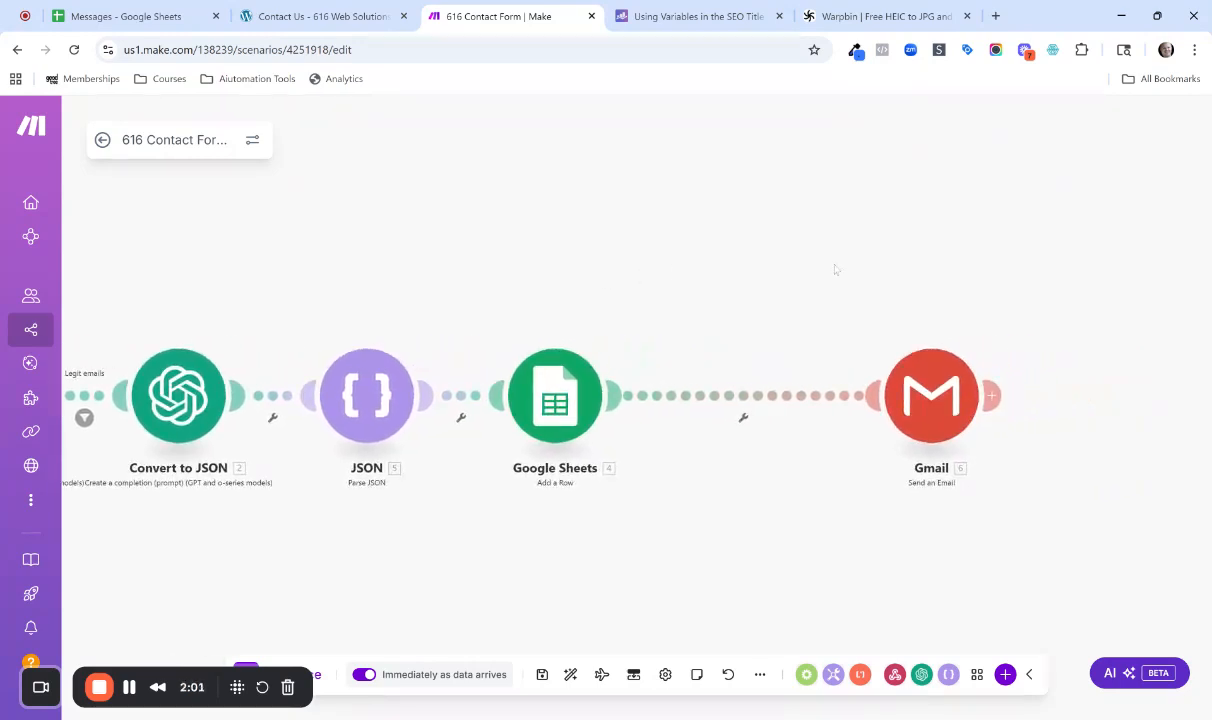
pyautogui.click(938, 376)
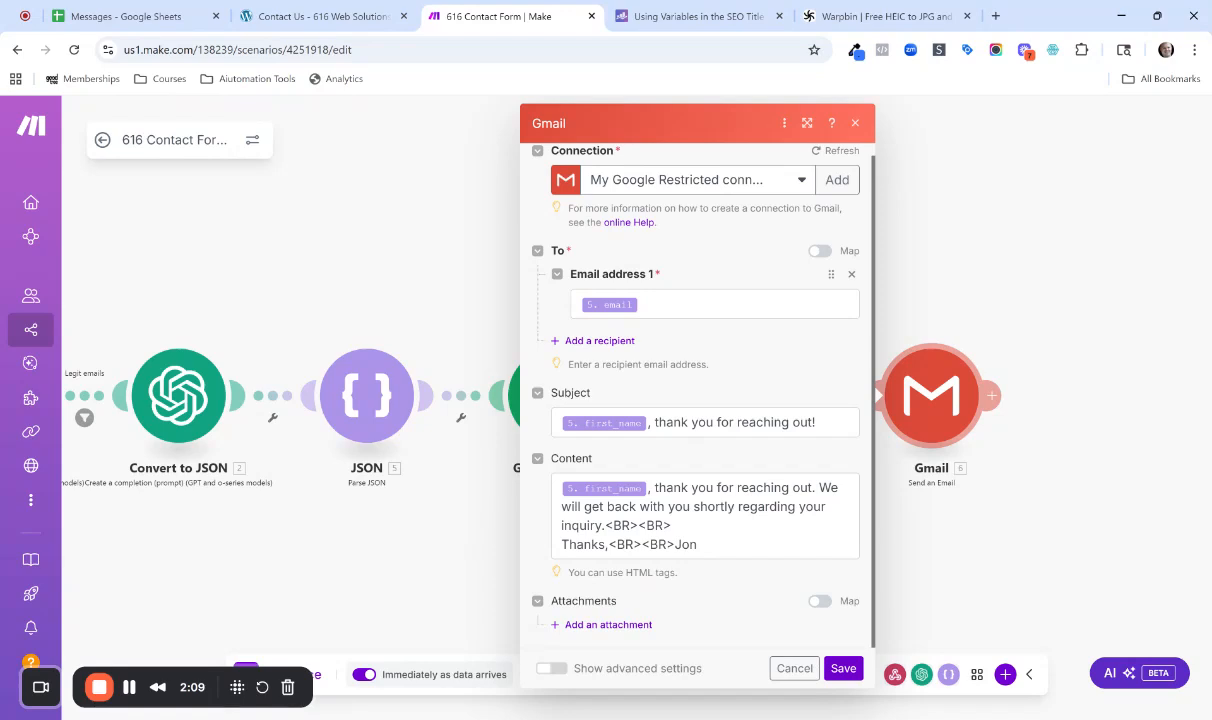
pyautogui.click(993, 310)
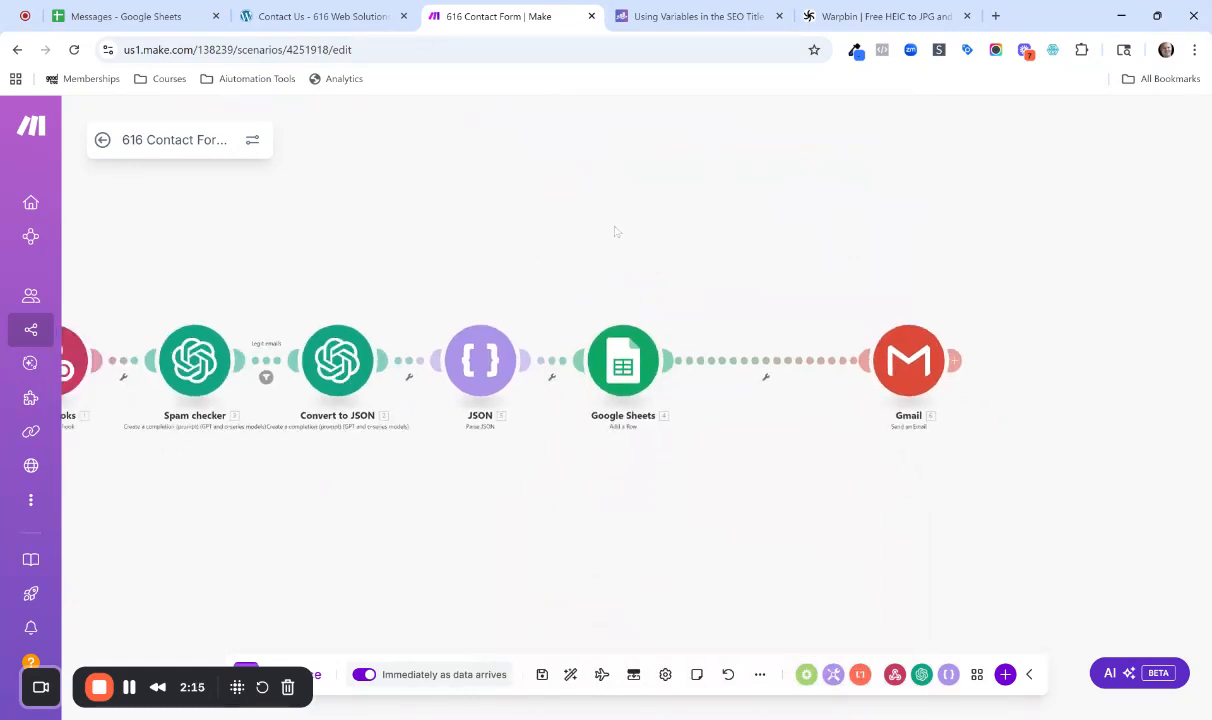
pyautogui.moveTo(615, 231); pyautogui.dragTo(869, 228)
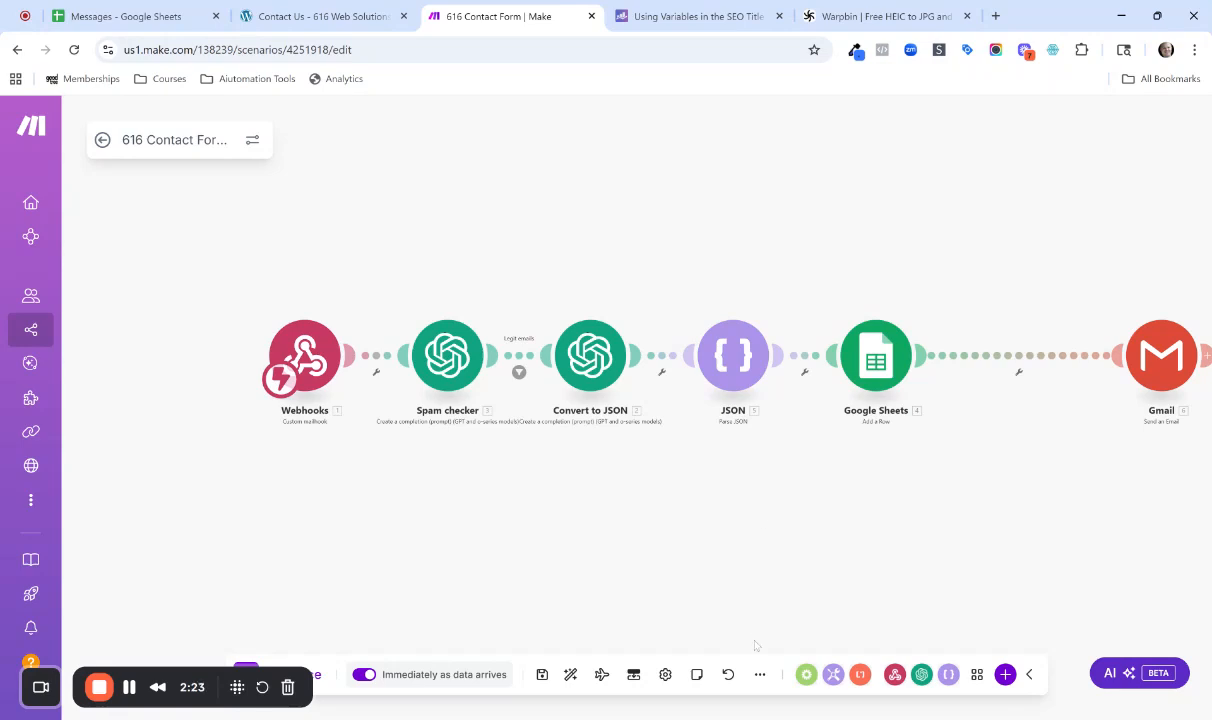
# Leave the 616 Contact Form scenario, discarding the unsaved changes, and return to the list of all scenarios.
pyautogui.click(101, 143)
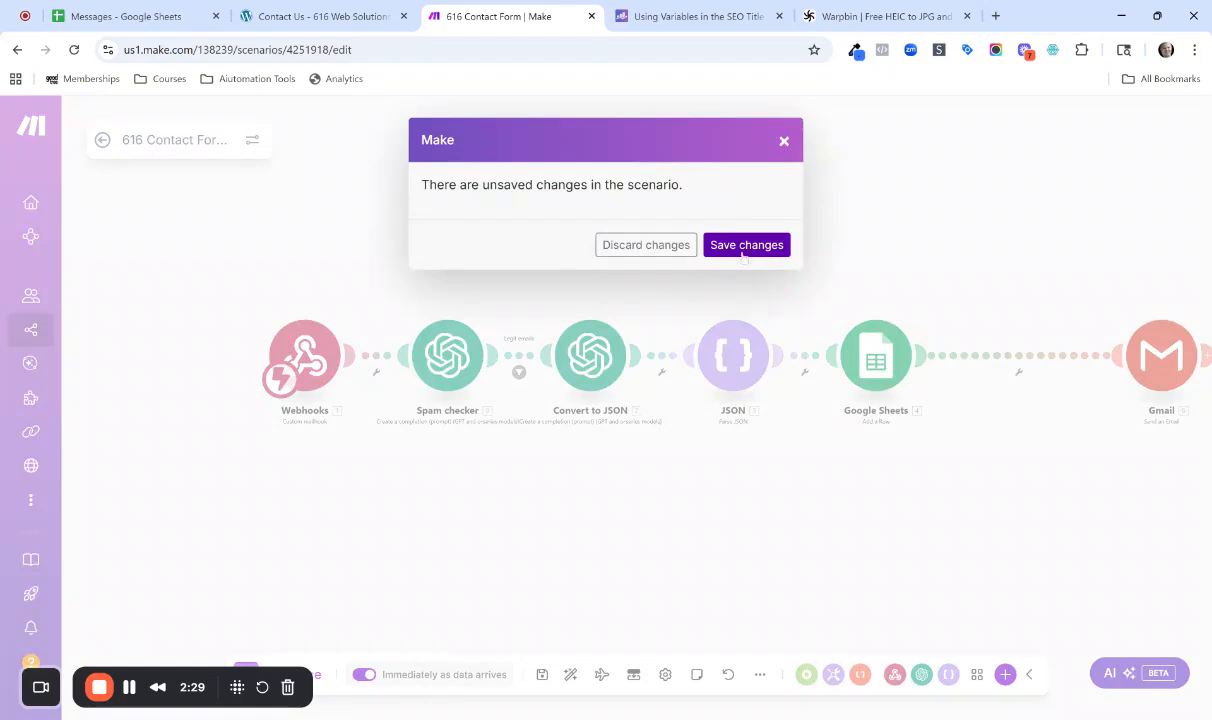
pyautogui.click(645, 246)
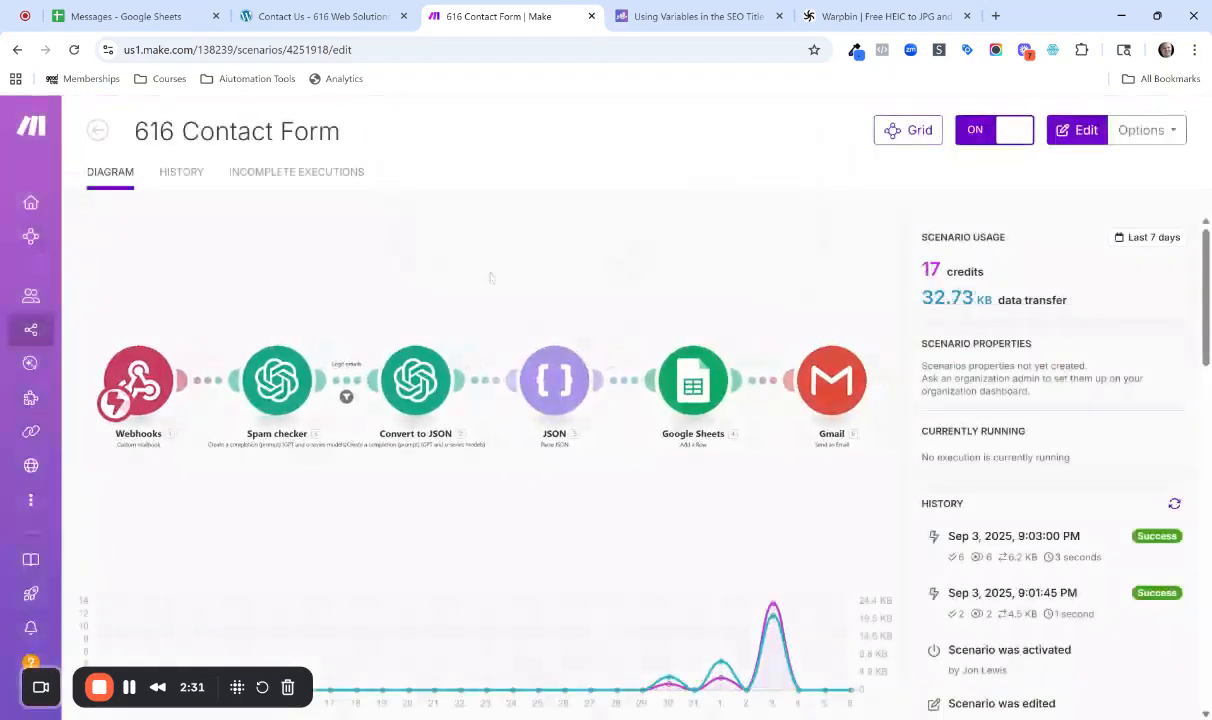
pyautogui.click(97, 131)
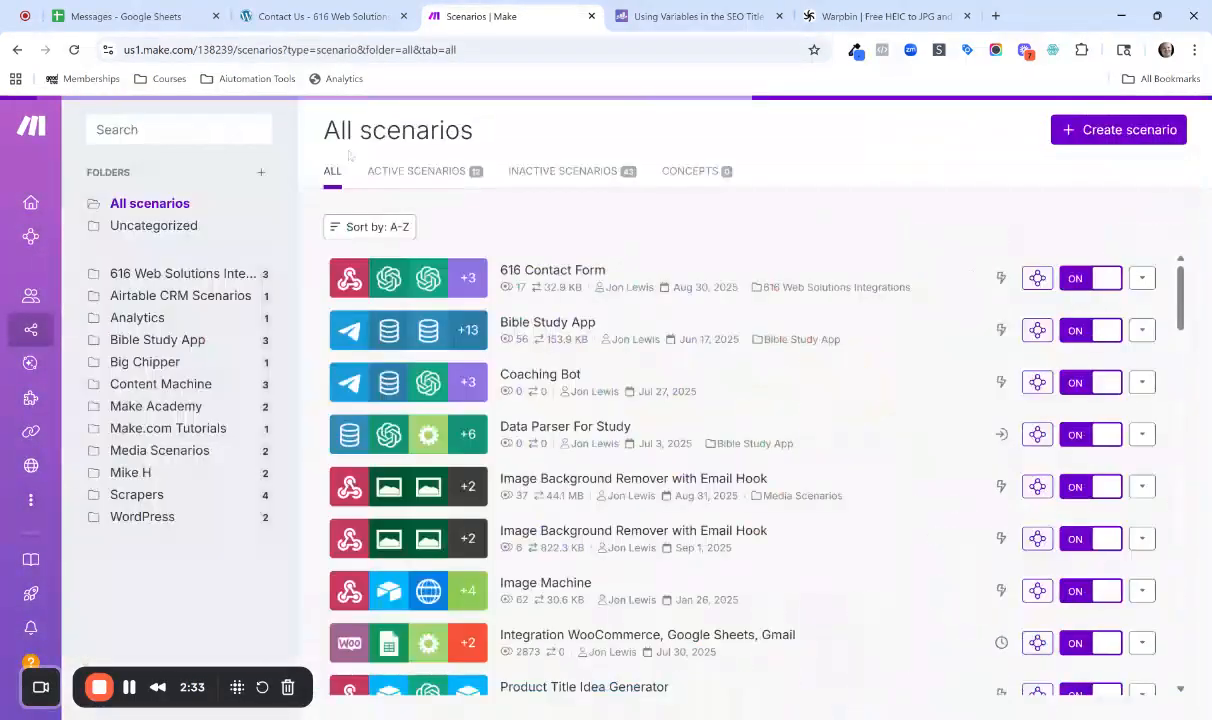
# Create a new scenario and open the blueprint import dialog for it.
pyautogui.click(1125, 131)
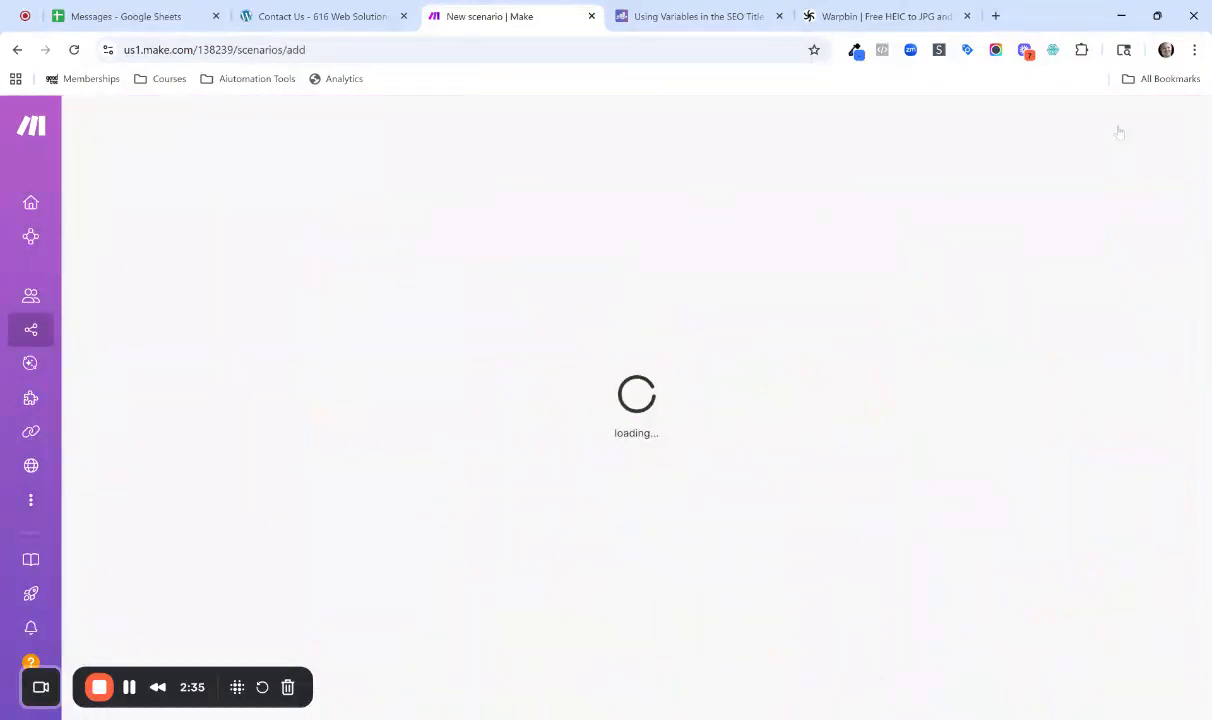
pyautogui.click(487, 224)
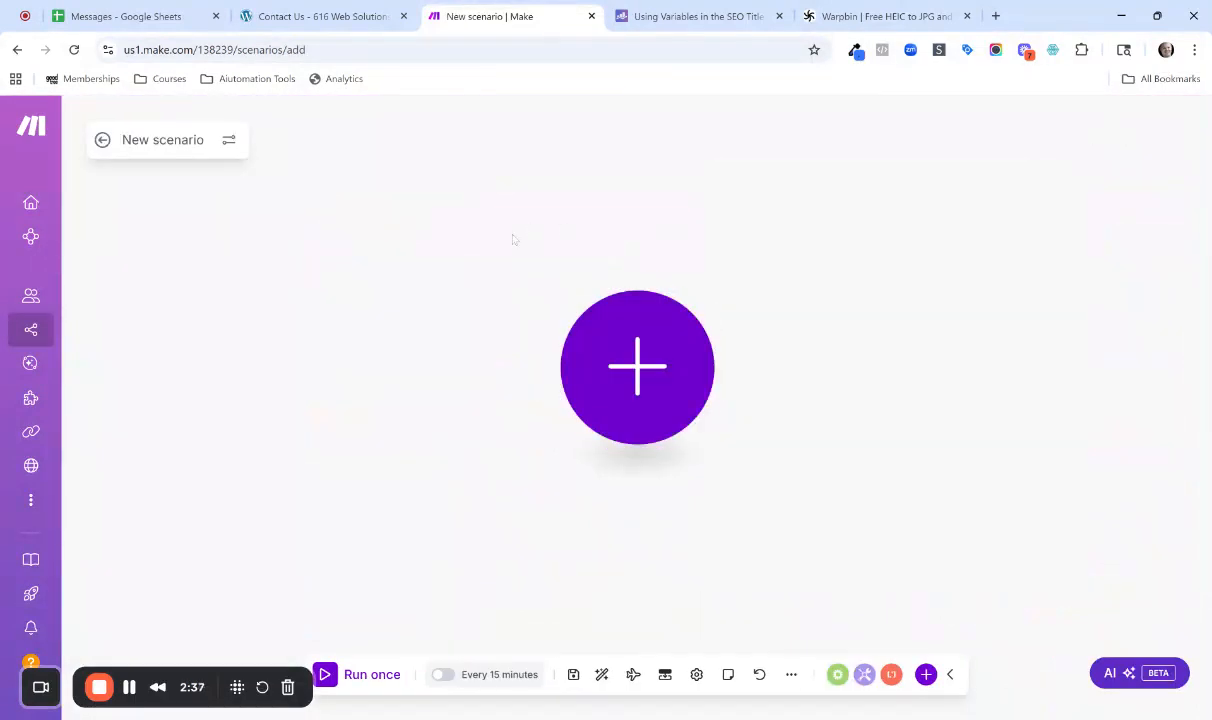
pyautogui.click(791, 674)
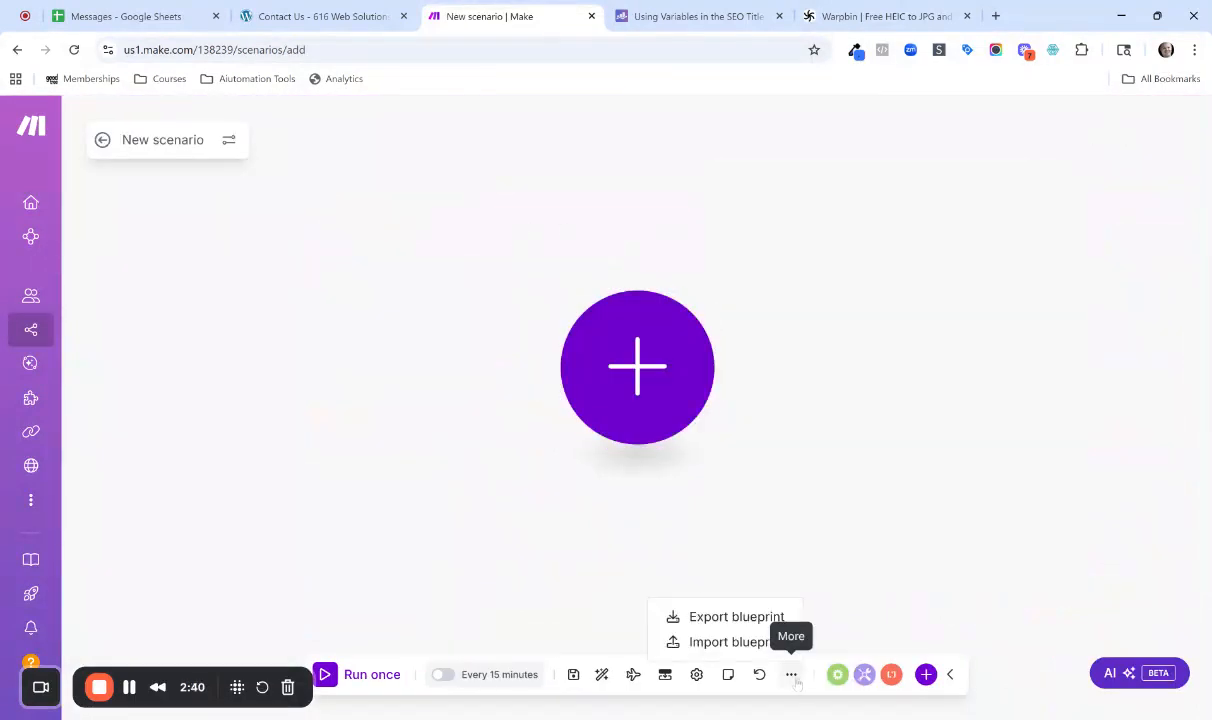
pyautogui.click(729, 643)
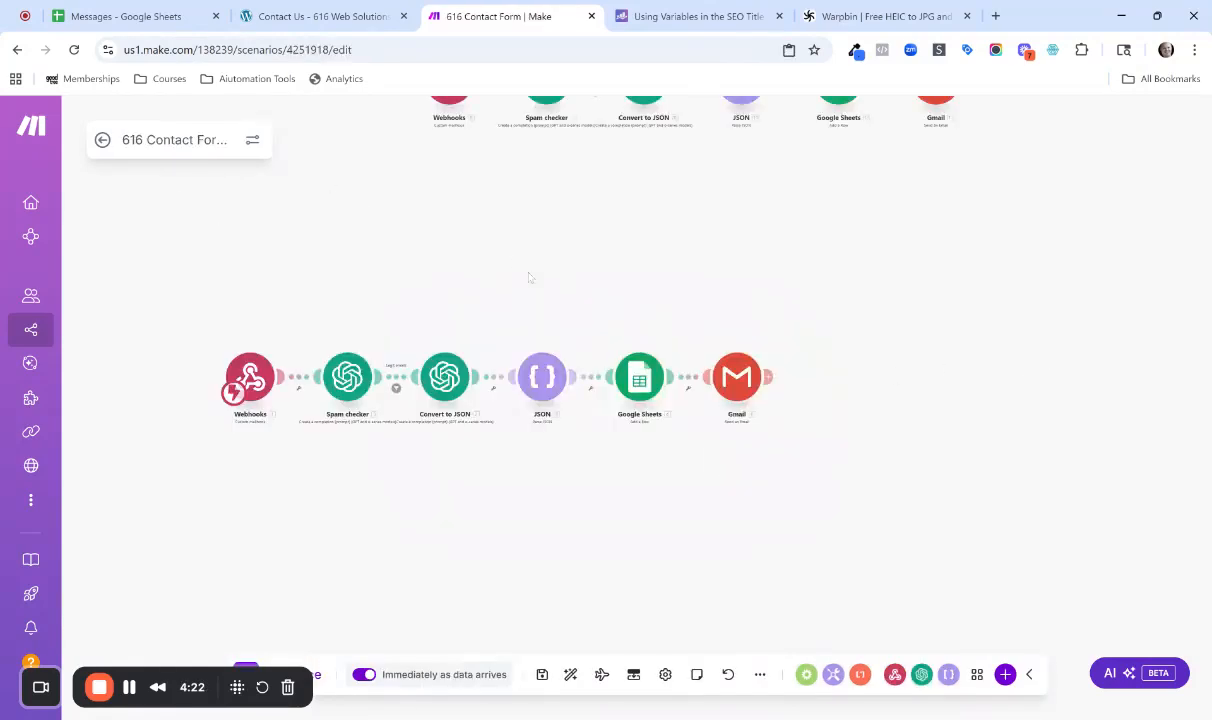
# Delete the Webhooks trigger module from the 616 Contact Form scenario despite the modules referencing it.
pyautogui.scroll(-1, 530, 276)
pyautogui.scroll(3, 518, 282)
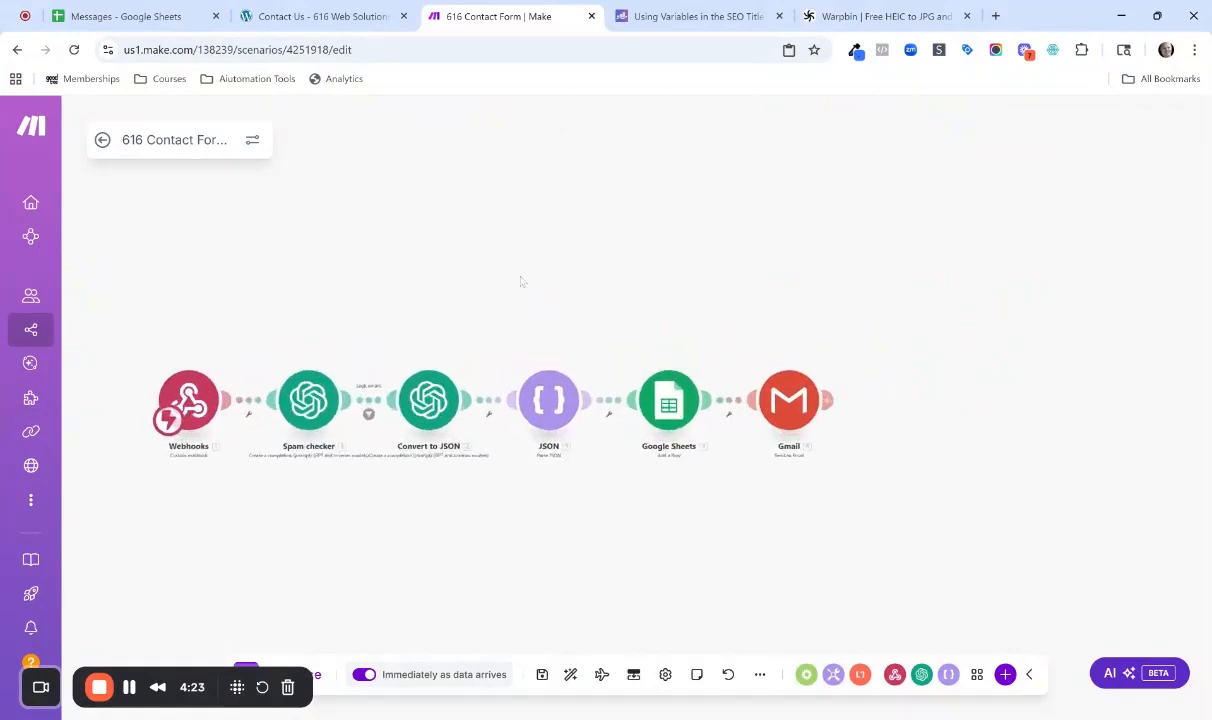
pyautogui.scroll(3, 459, 267)
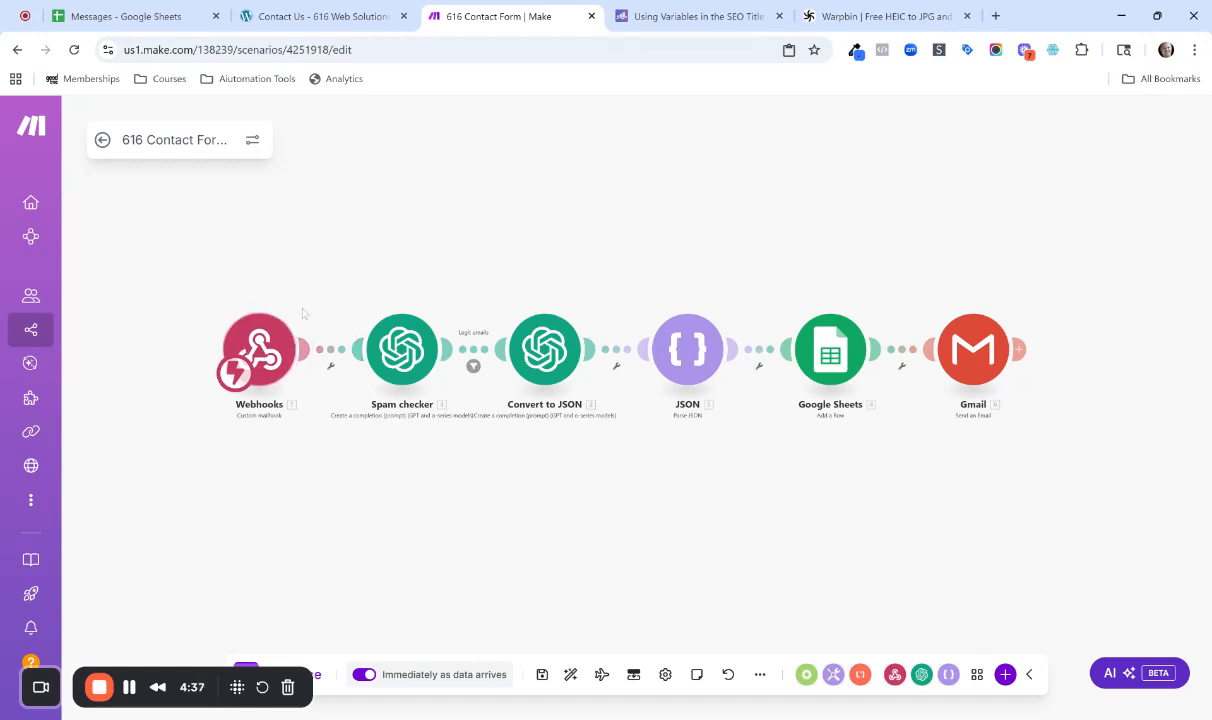
pyautogui.rightClick(268, 346)
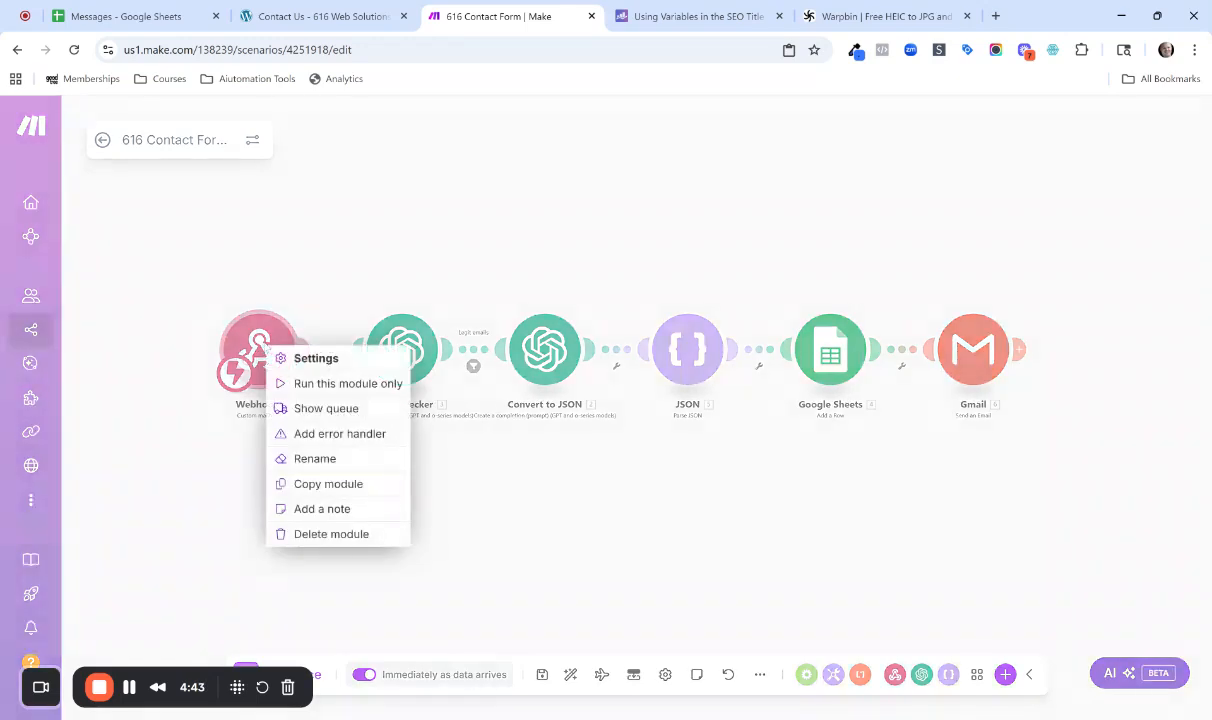
pyautogui.click(305, 533)
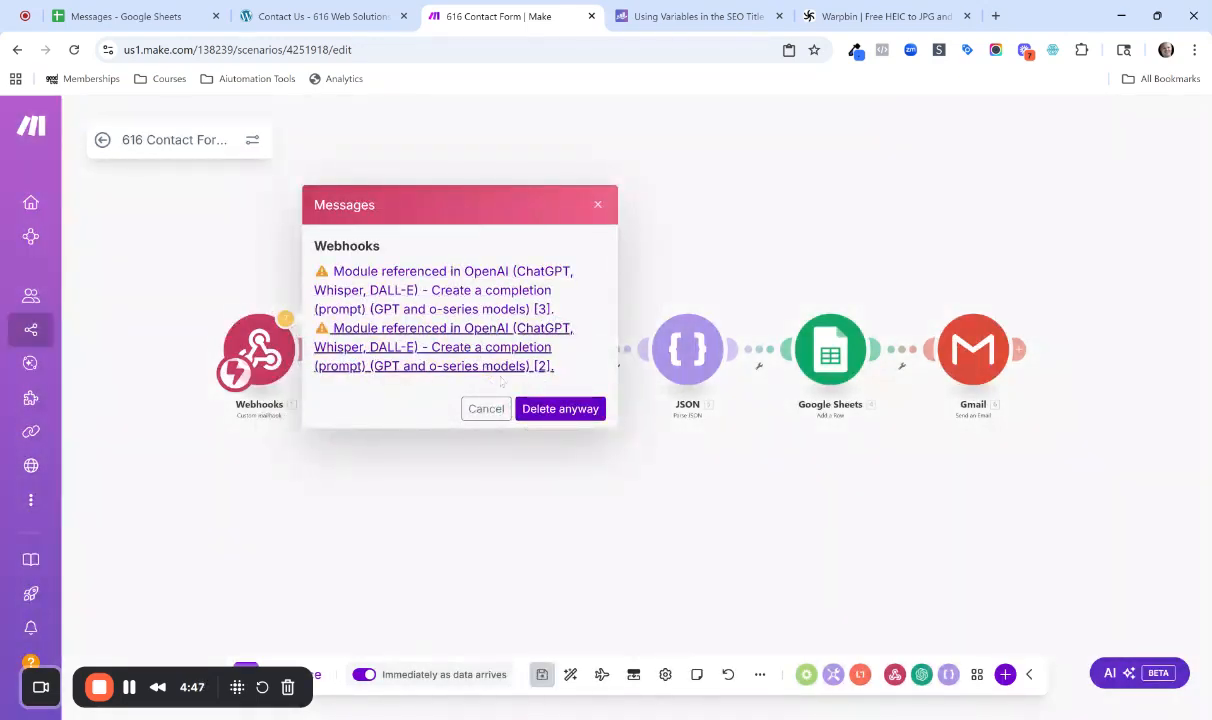
pyautogui.click(545, 408)
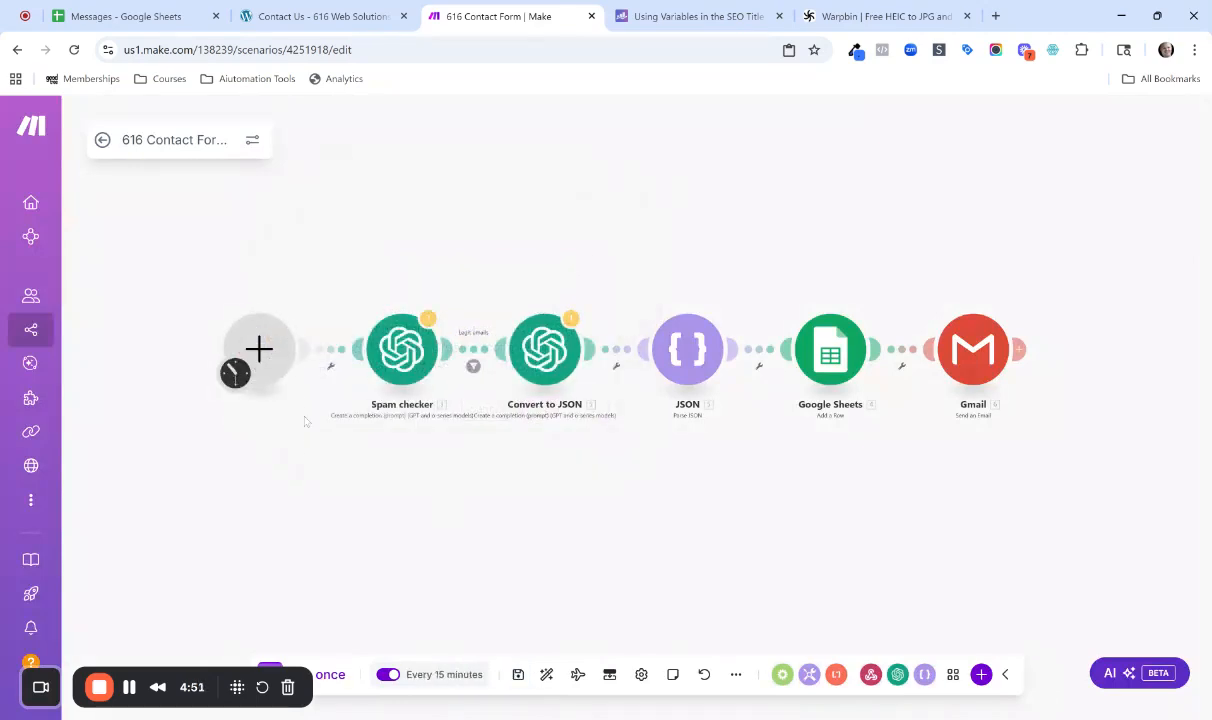
# Add a Webhooks Custom mailhook trigger as the scenario's first module.
pyautogui.click(277, 349)
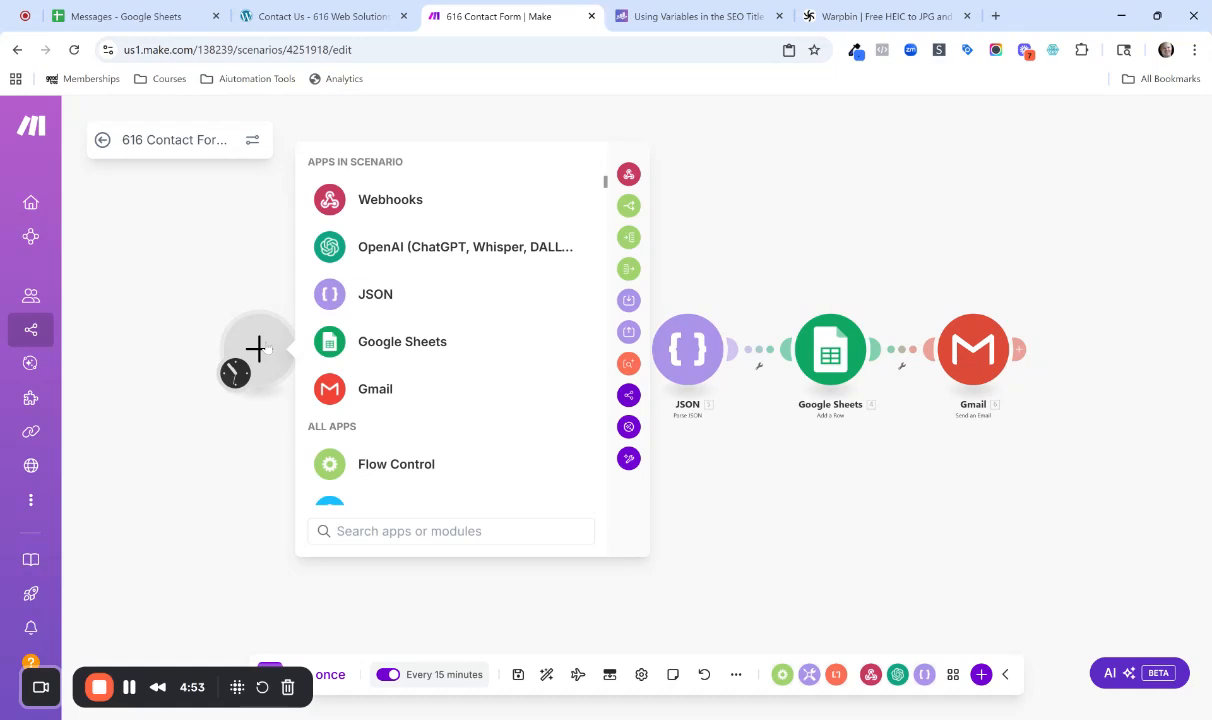
pyautogui.click(517, 204)
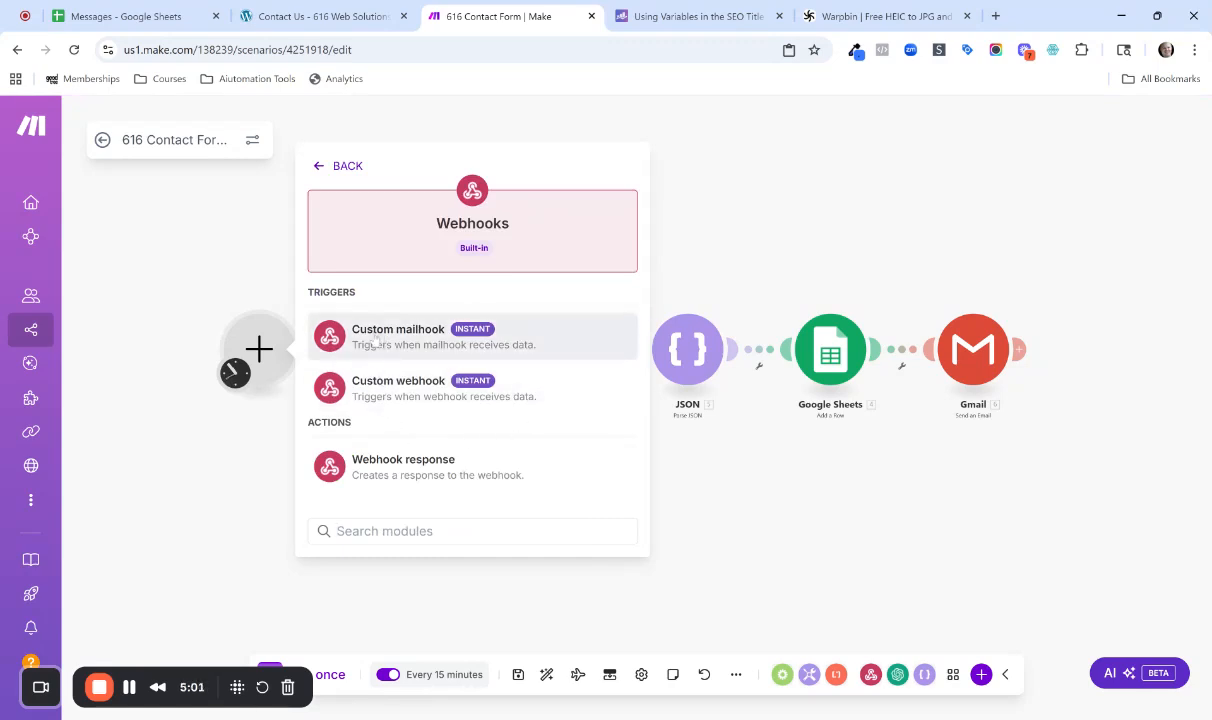
pyautogui.click(545, 331)
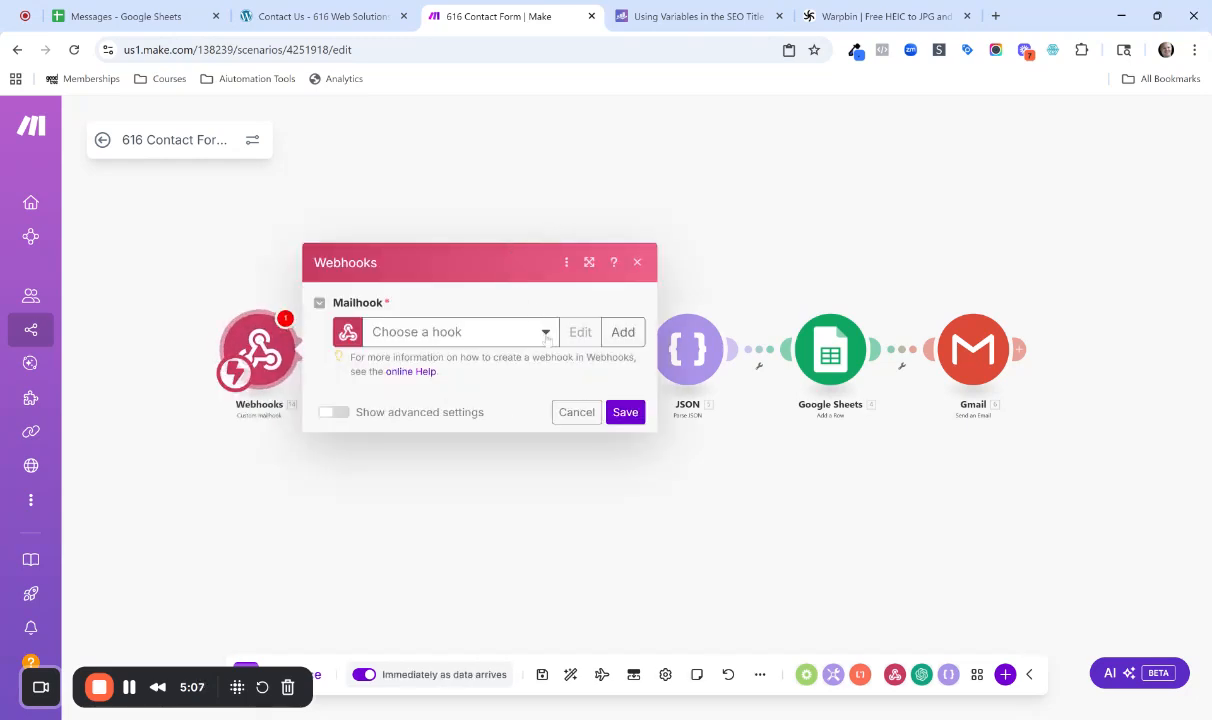
# Create a mailhook named Test Email Hook Delete for the Webhooks trigger and copy its address to the clipboard.
pyautogui.click(617, 336)
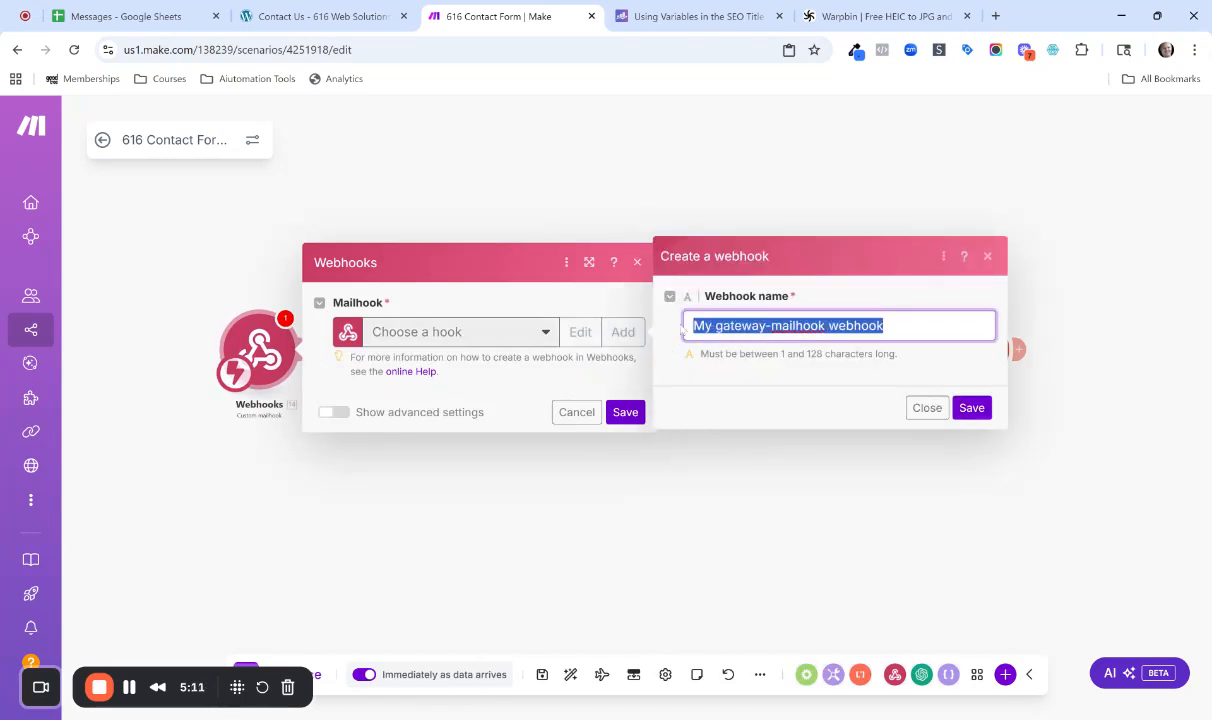
pyautogui.write('Test')
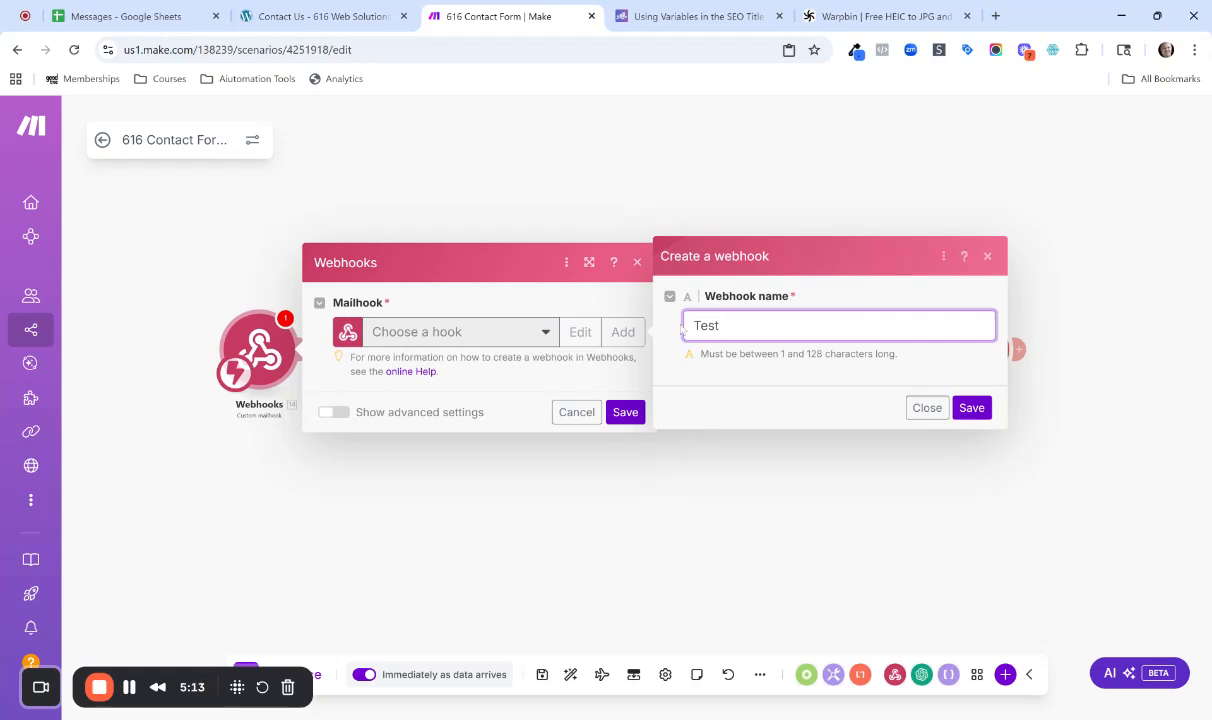
pyautogui.write(' E')
pyautogui.write('mial')
pyautogui.press('BackSpace')
pyautogui.press('BackSpace')
pyautogui.press('BackSpace')
pyautogui.press('BackSpace')
pyautogui.write('ail Hook Delete')
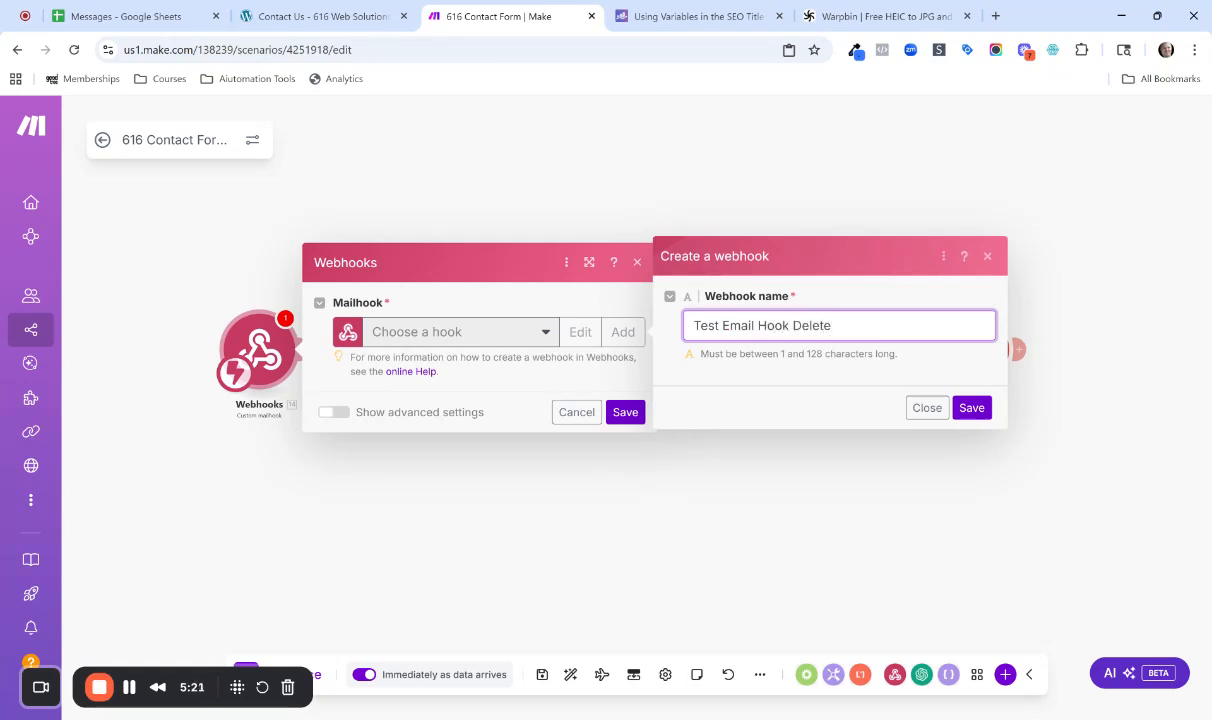
pyautogui.click(968, 408)
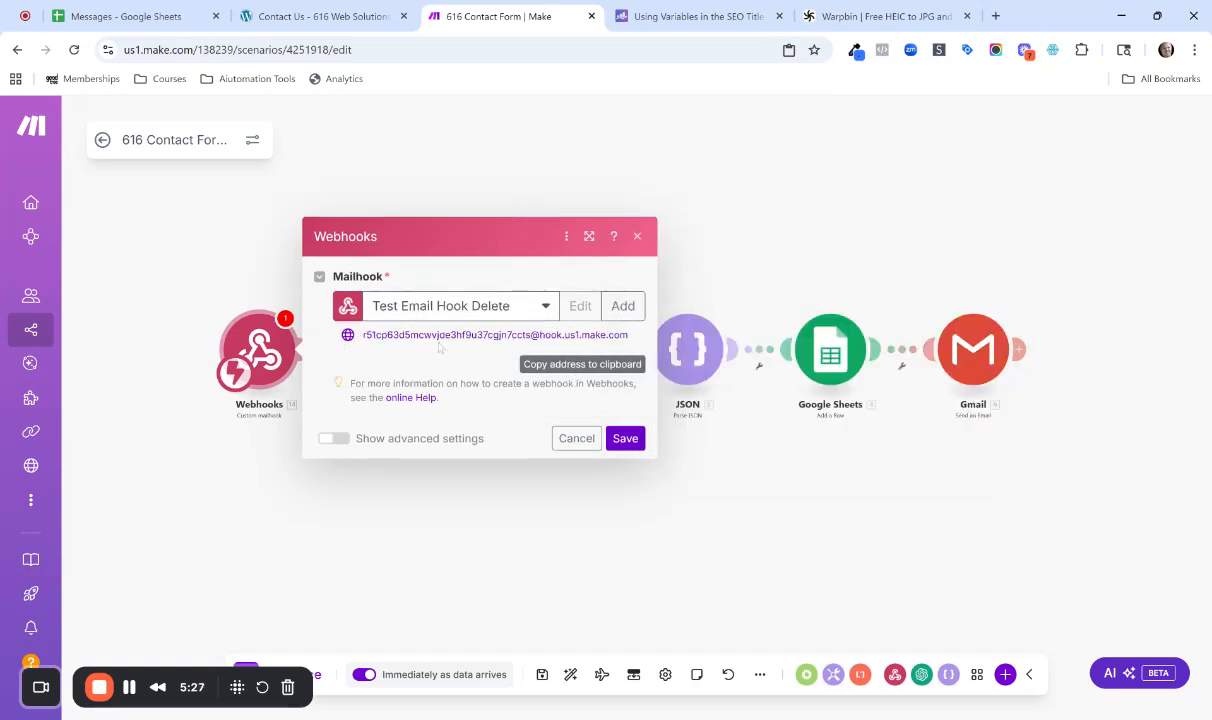
pyautogui.click(565, 366)
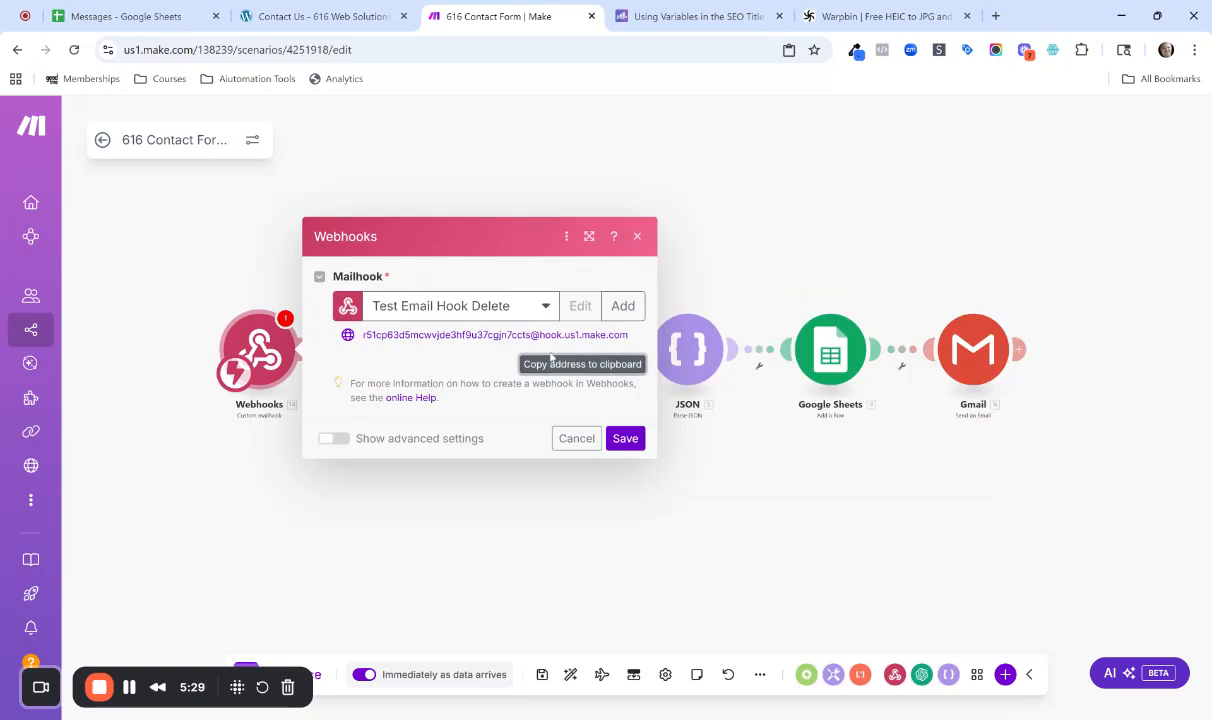
# Switch to the website's Contact Us page, enable the visual builder and expand the Email section of the Contact Form settings.
pyautogui.click(313, 18)
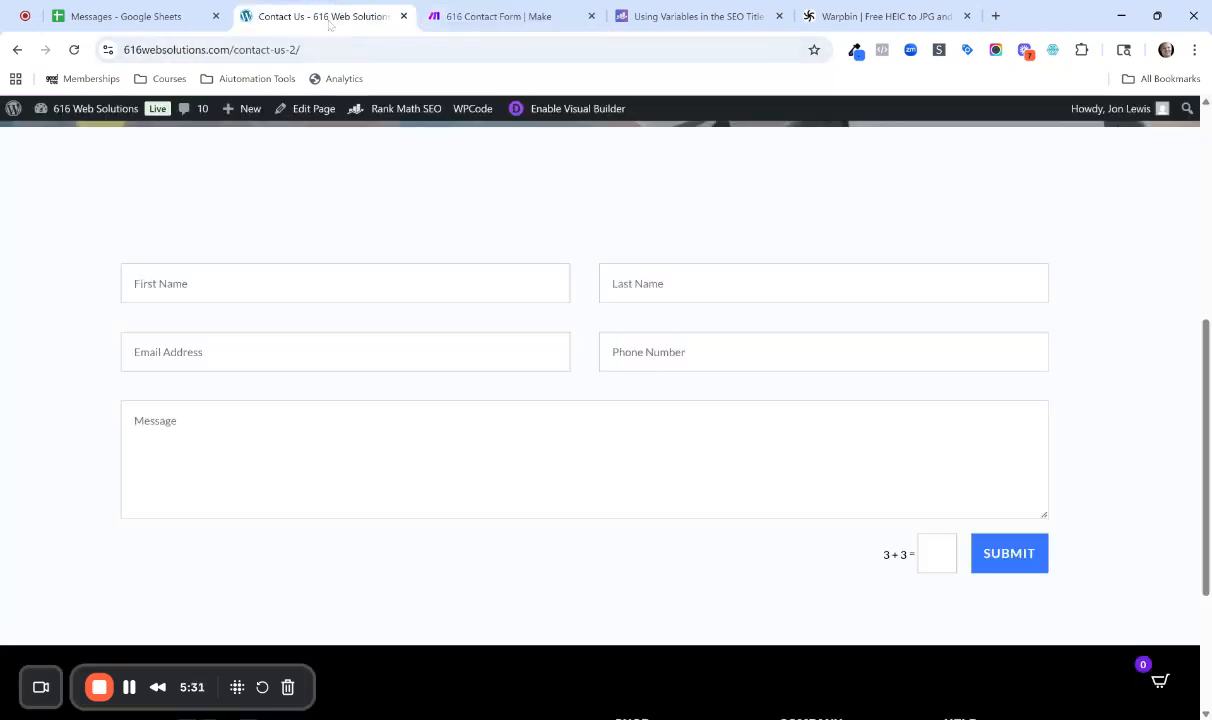
pyautogui.scroll(1, 609, 249)
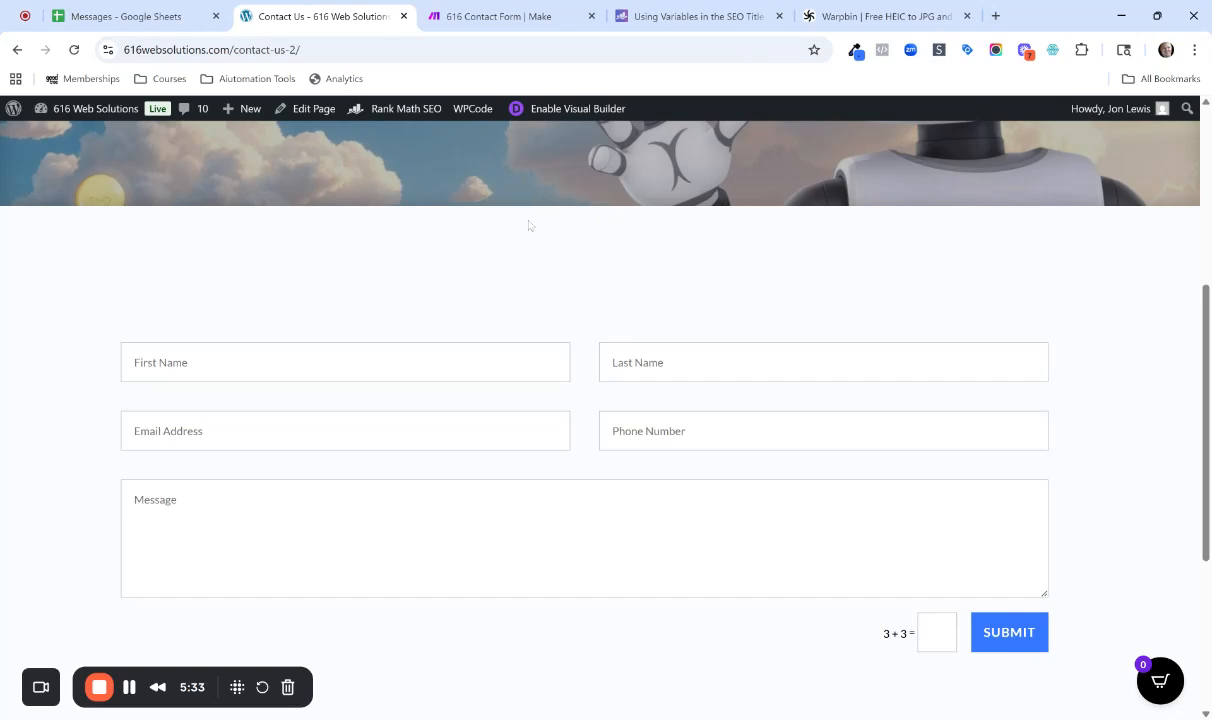
pyautogui.click(573, 111)
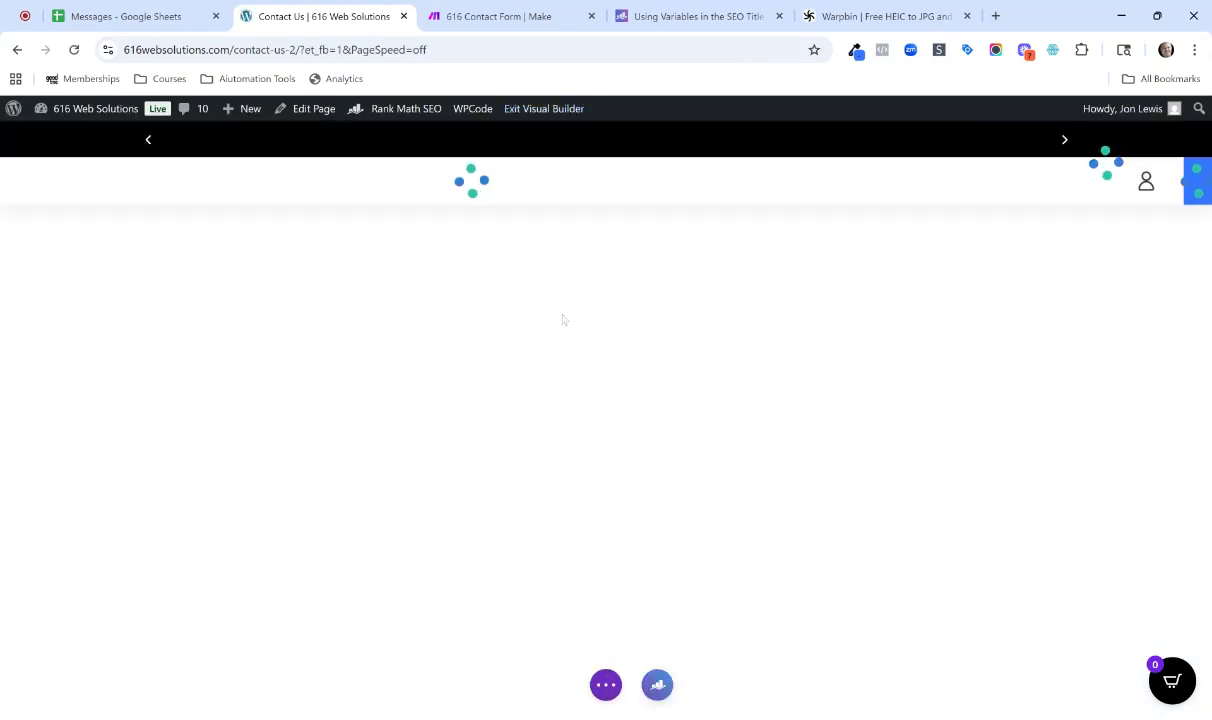
pyautogui.scroll(-6, 571, 218)
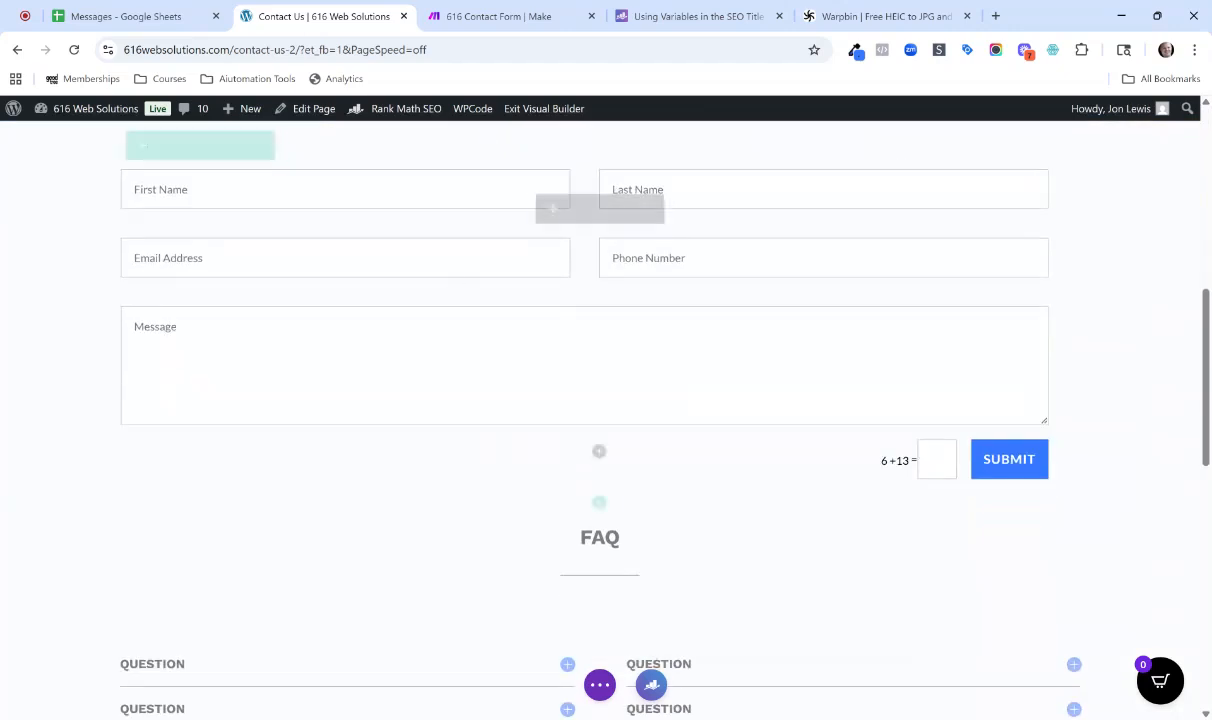
pyautogui.click(571, 210)
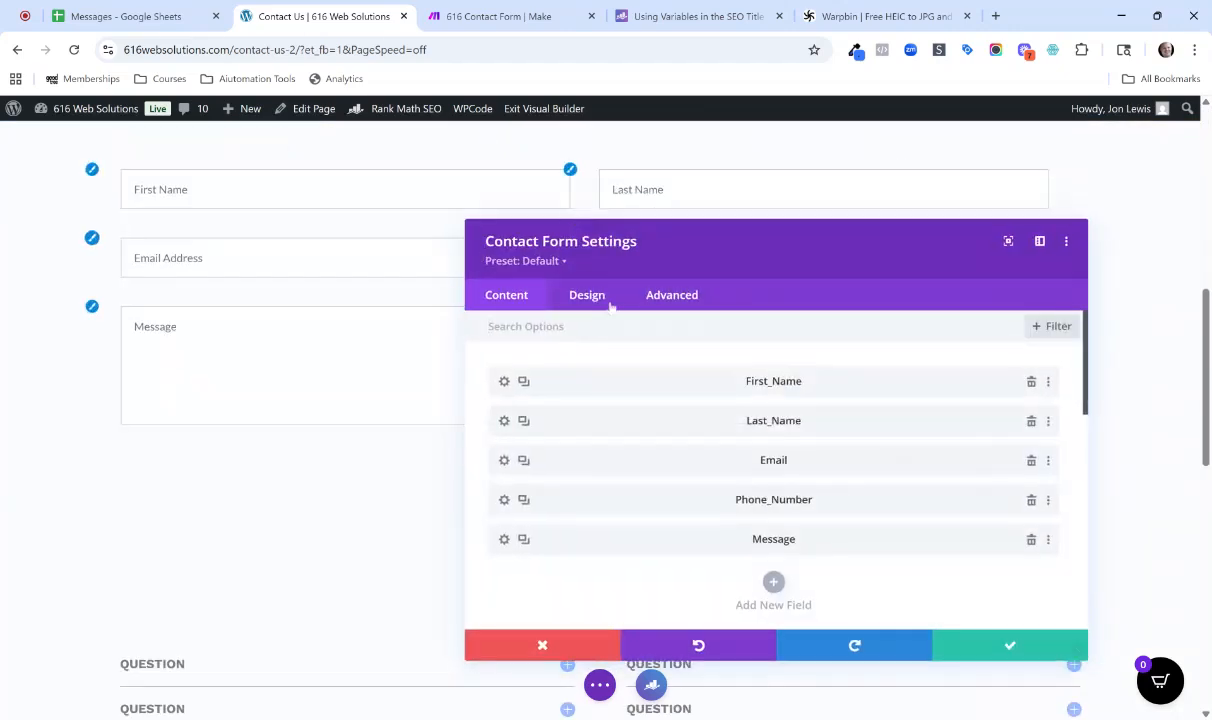
pyautogui.scroll(-5, 633, 349)
pyautogui.scroll(-3, 631, 351)
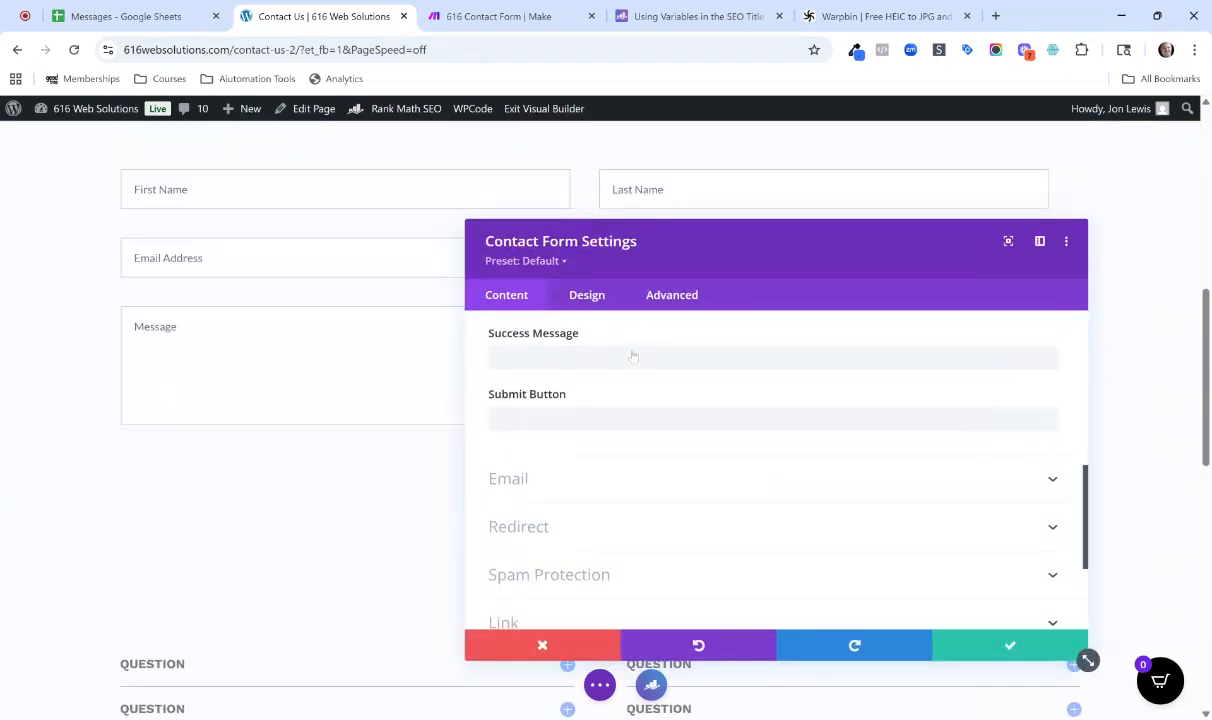
pyautogui.click(563, 490)
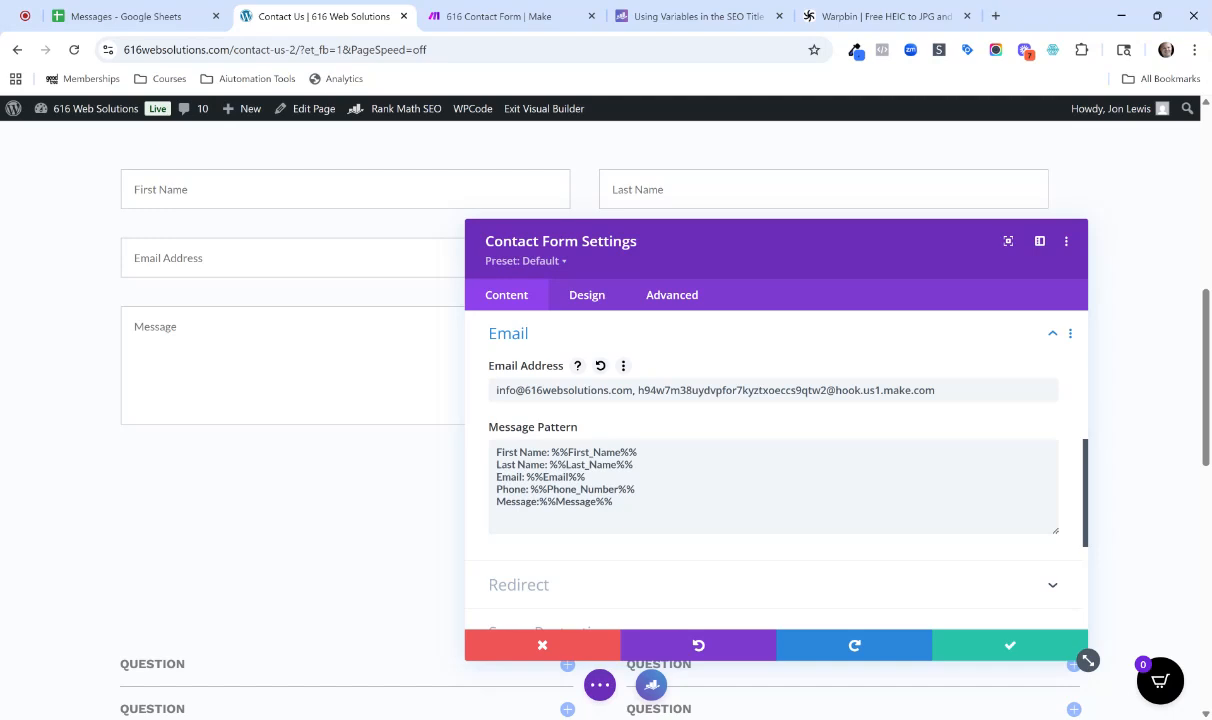
# Replace the old mailhook address in the contact form's Email Address with the copied one, apply the settings and save the page.
pyautogui.click(936, 390)
pyautogui.moveTo(936, 390); pyautogui.dragTo(638, 390)
pyautogui.press('BackSpace')
pyautogui.hotkey('ctrl', 'v')
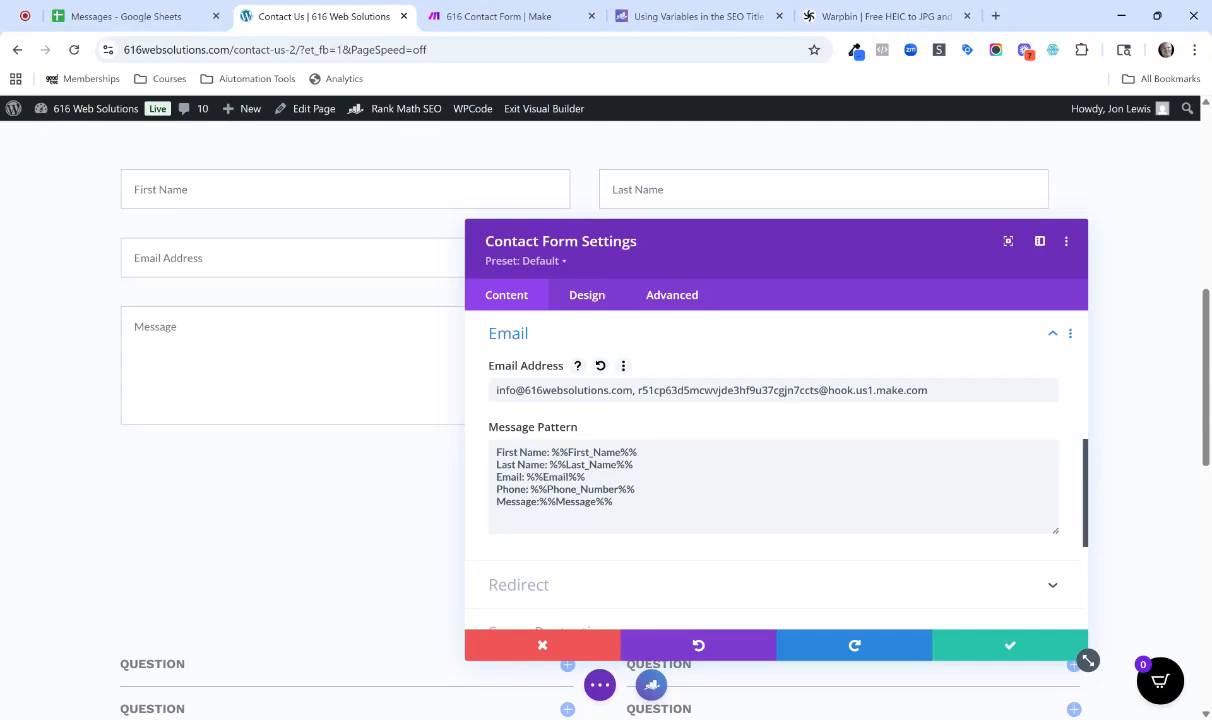
pyautogui.click(997, 650)
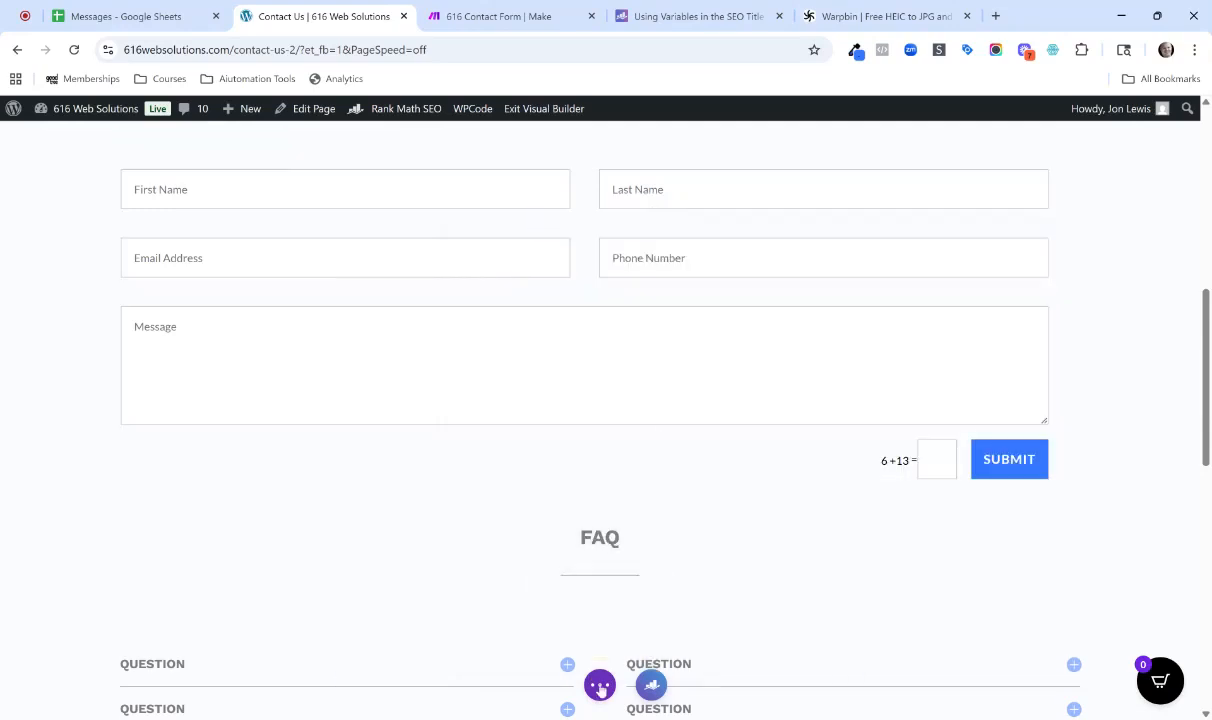
pyautogui.click(600, 686)
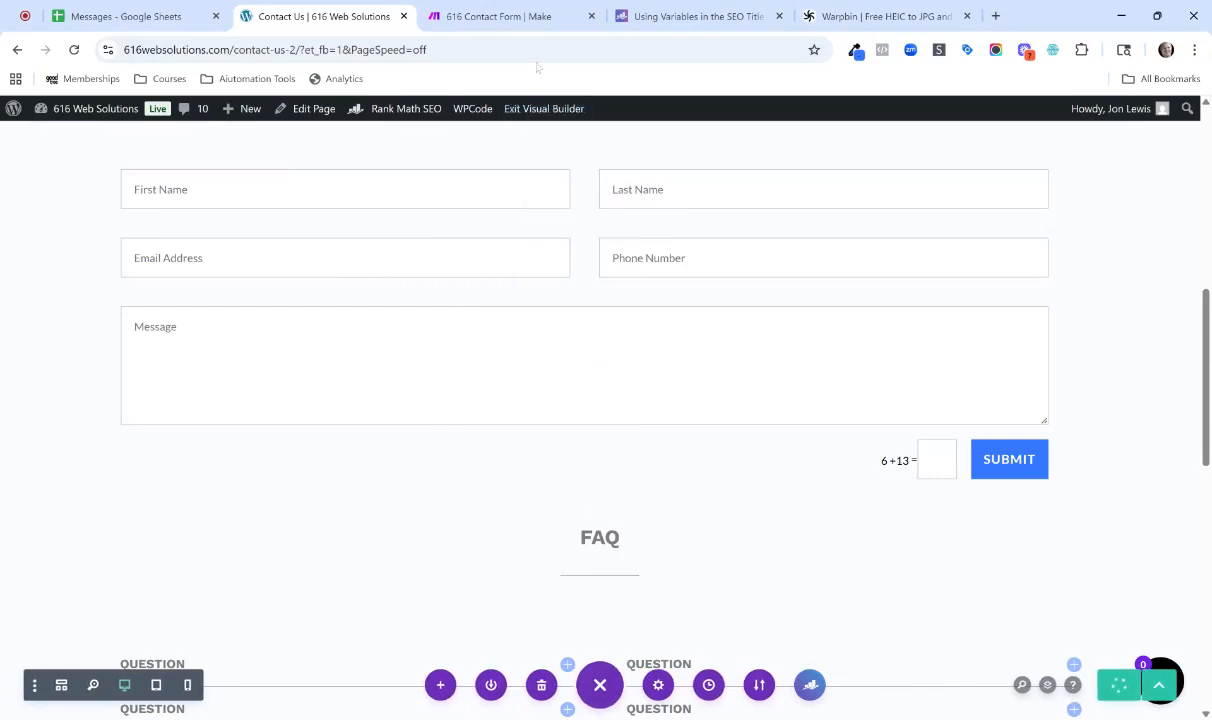
# Close the Webhooks module settings in Make and check on the Contact Us page whether it has finished saving.
pyautogui.click(457, 17)
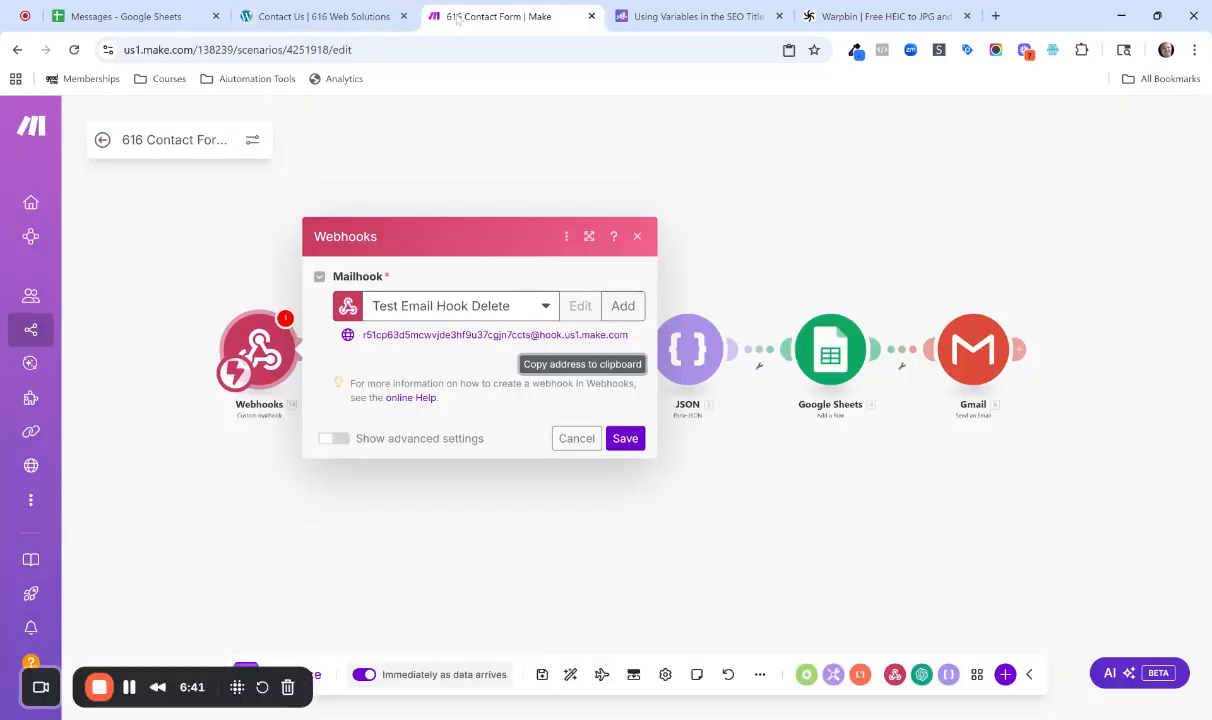
pyautogui.click(320, 16)
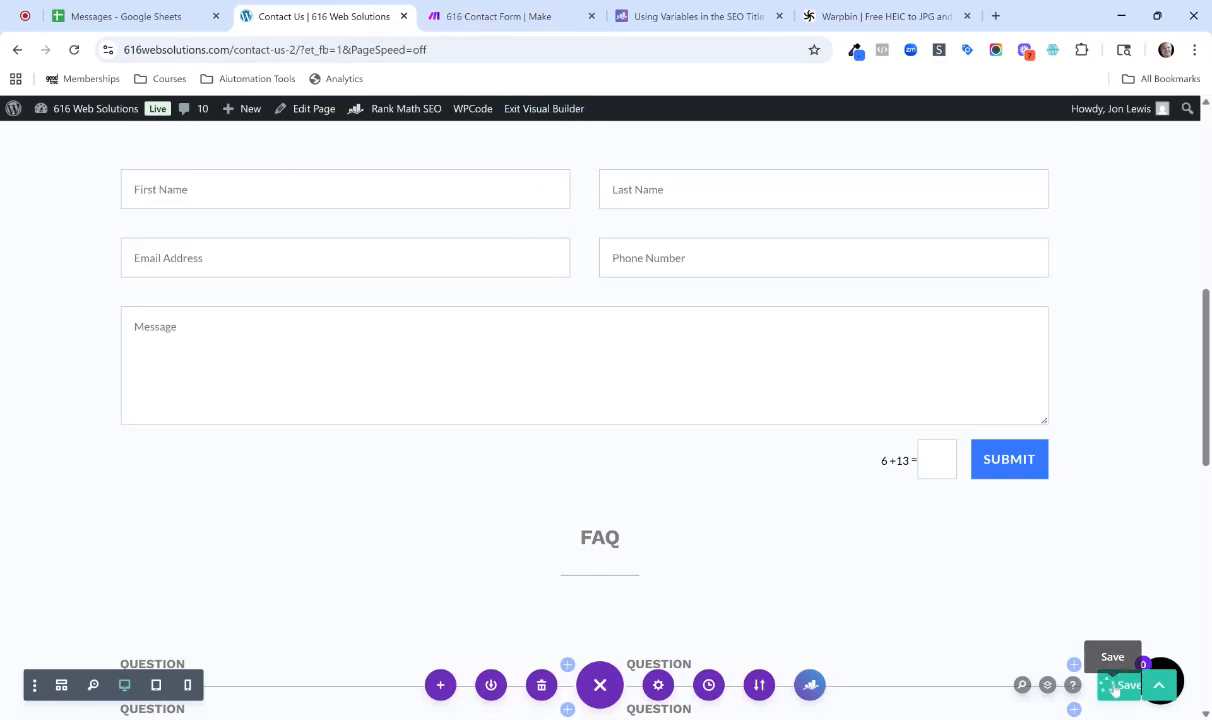
pyautogui.click(505, 18)
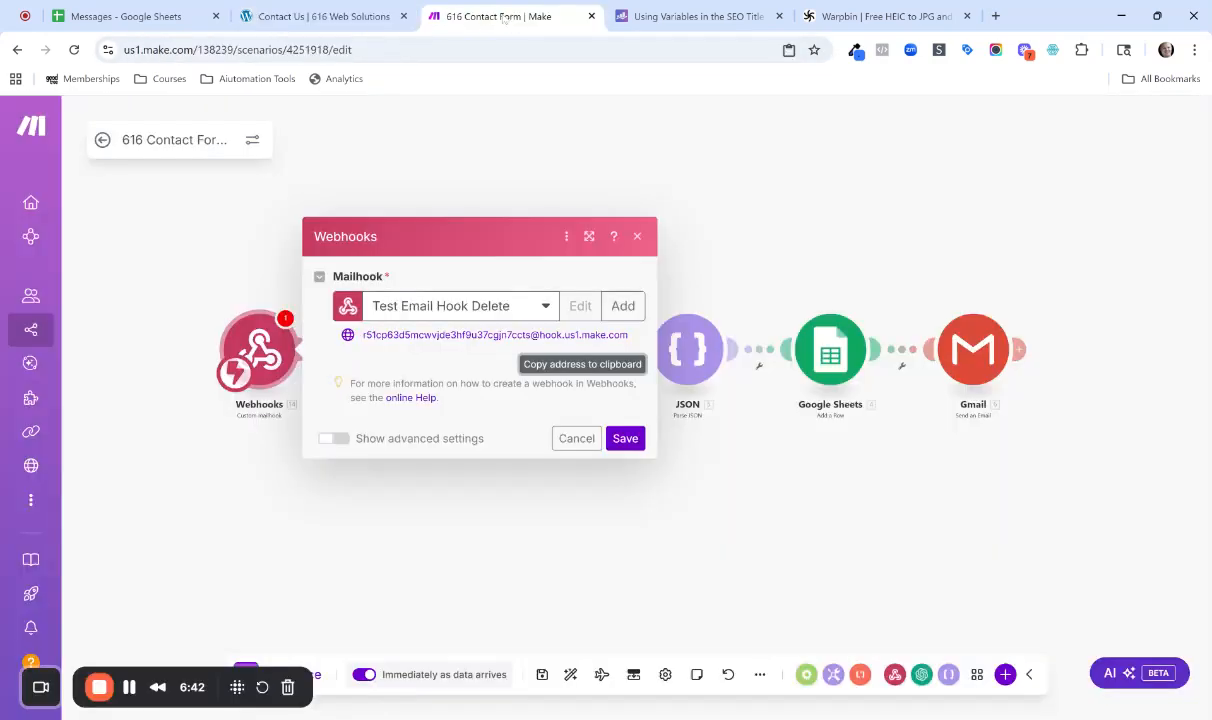
pyautogui.click(637, 236)
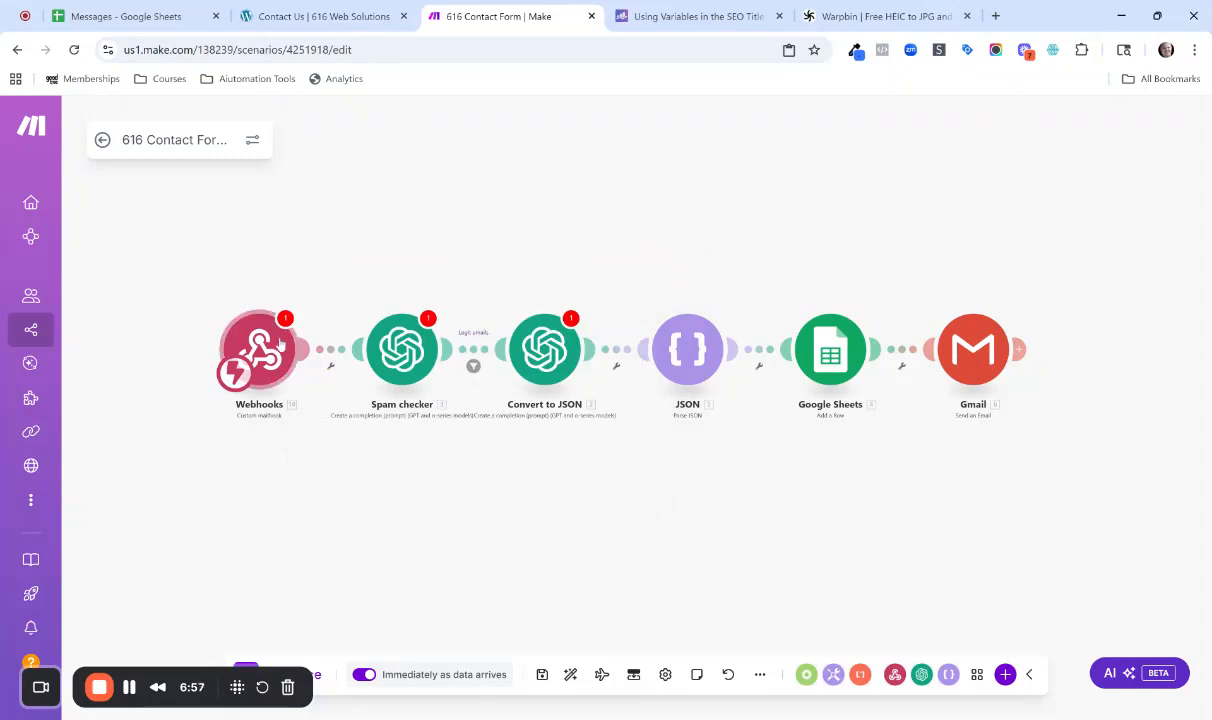
pyautogui.click(322, 16)
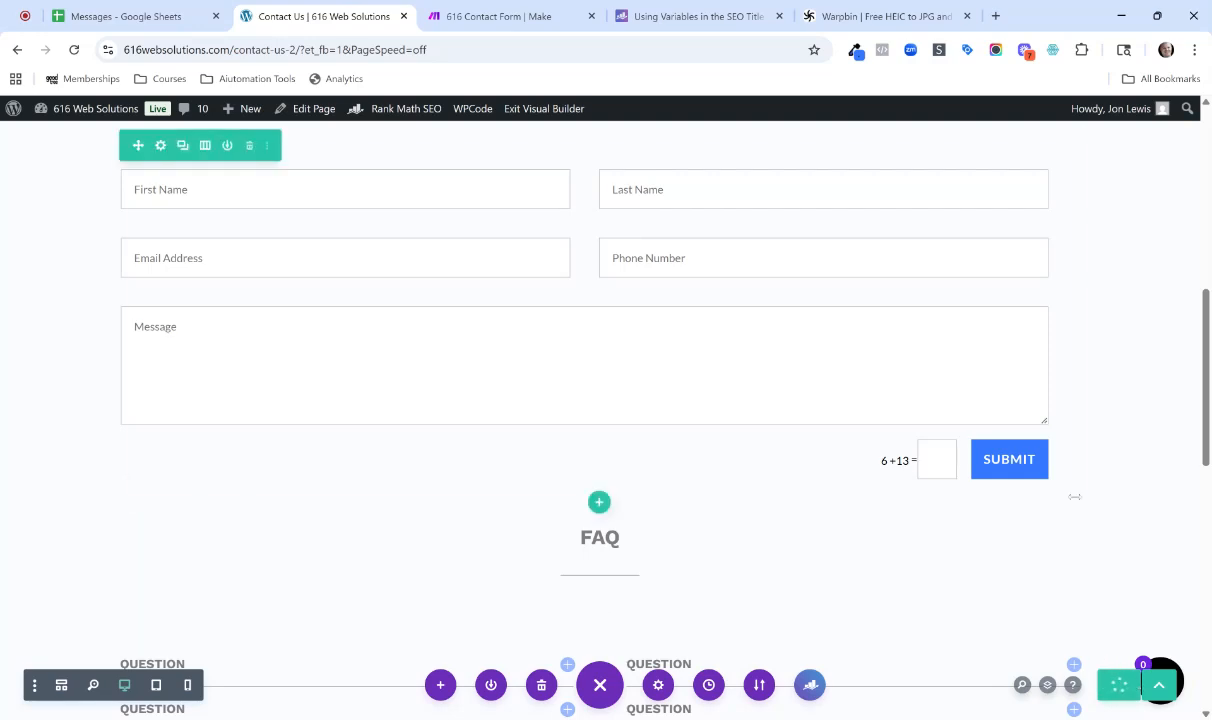
# Return to the Make scenario and review the Spam checker module's method, model and message role, keeping Developer / System as the role.
pyautogui.click(523, 16)
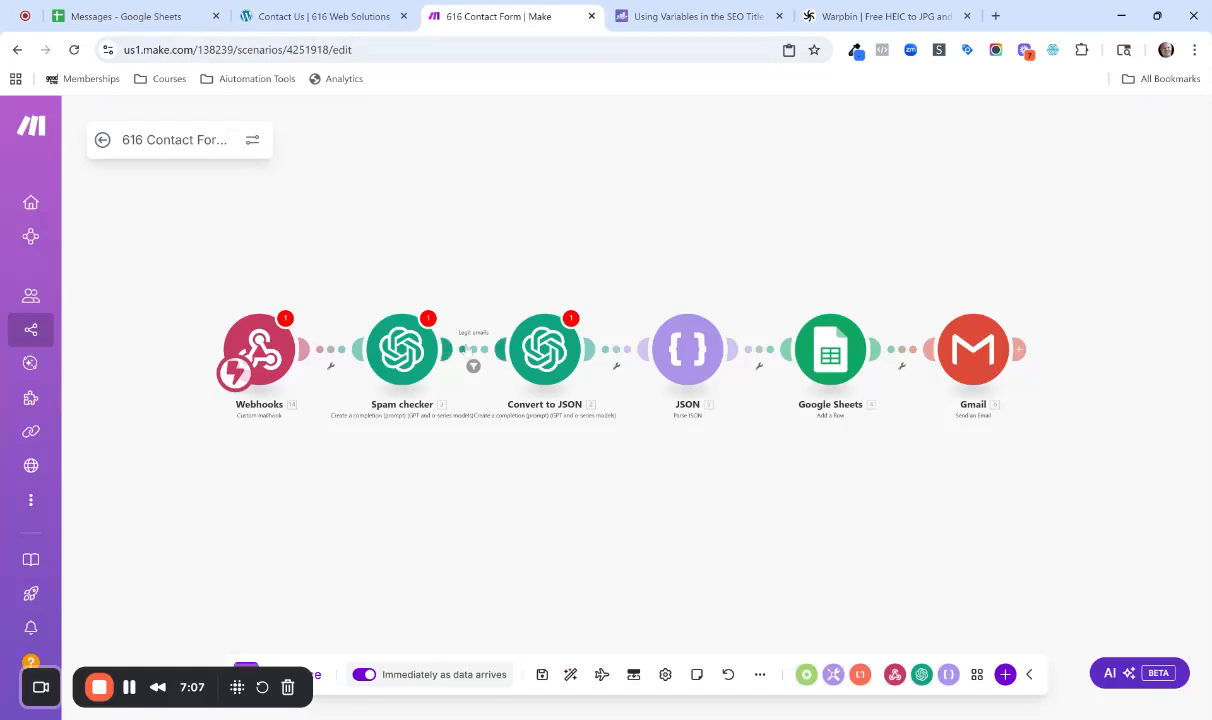
pyautogui.click(388, 352)
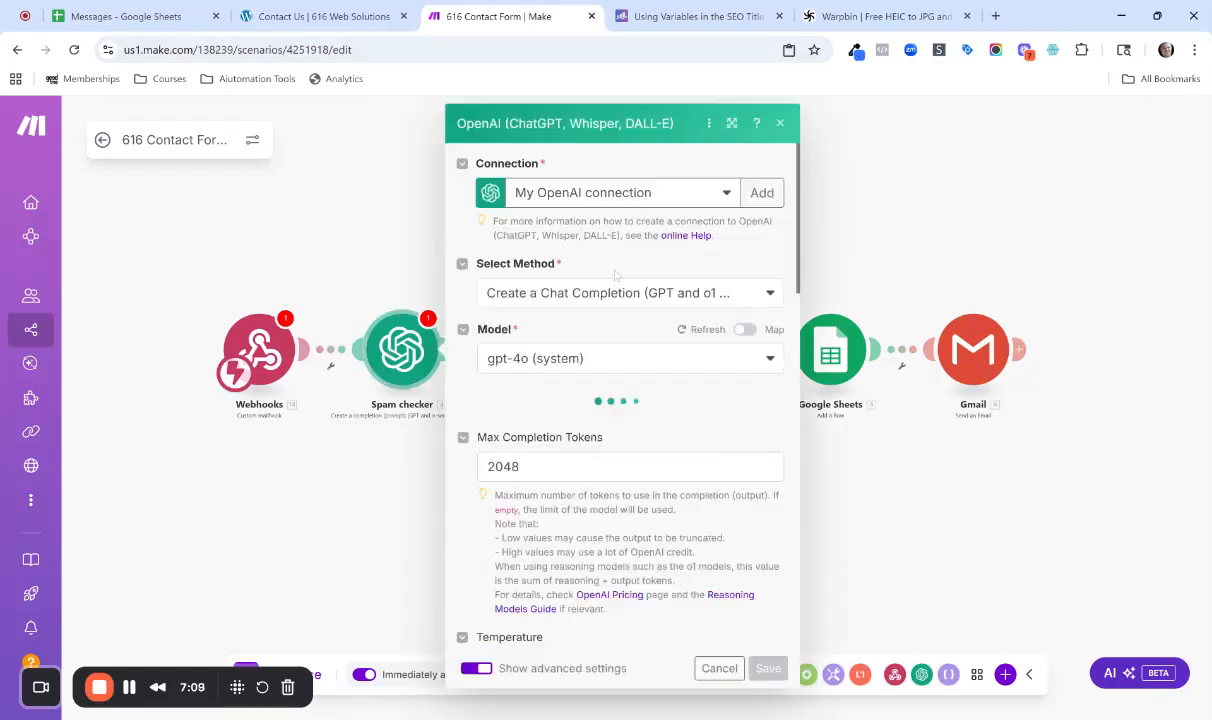
pyautogui.click(700, 293)
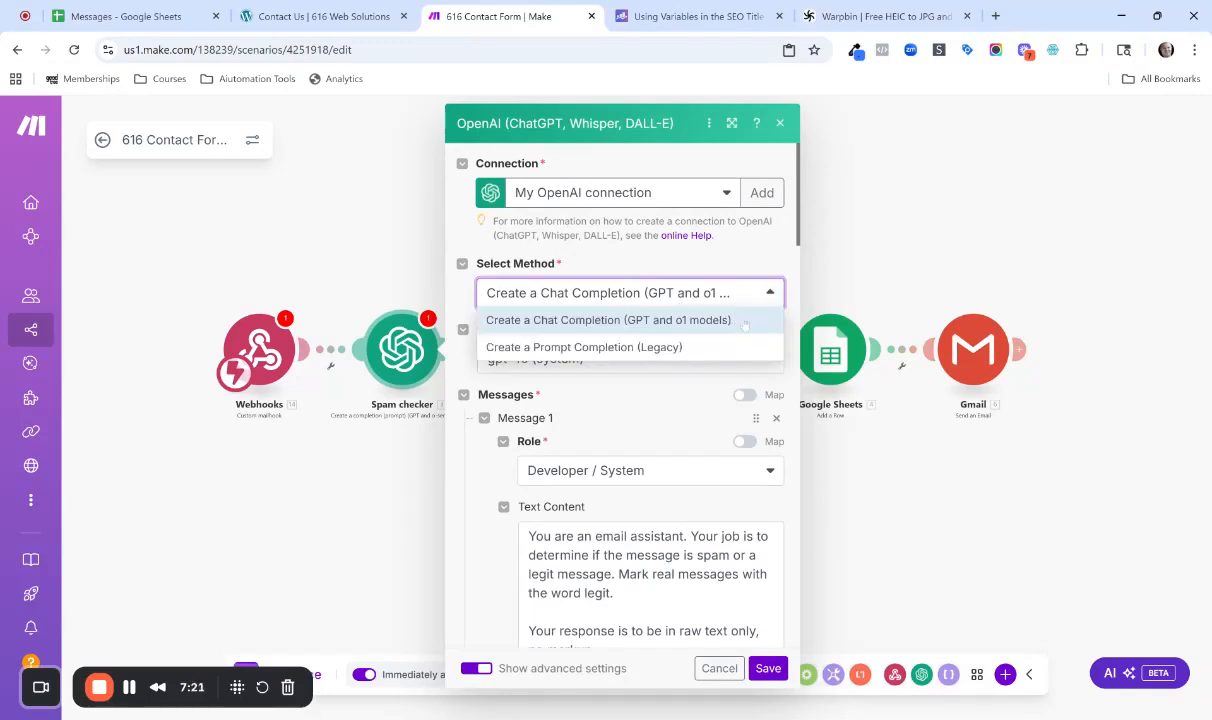
pyautogui.click(712, 266)
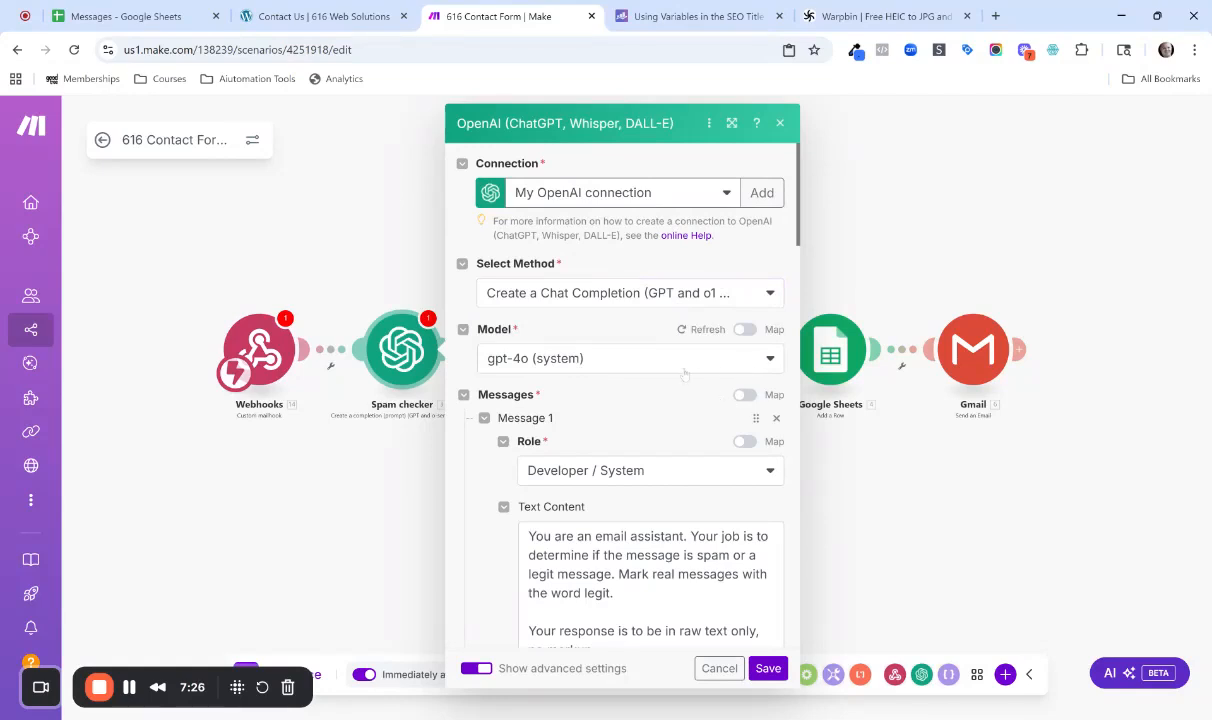
pyautogui.scroll(-3, 681, 381)
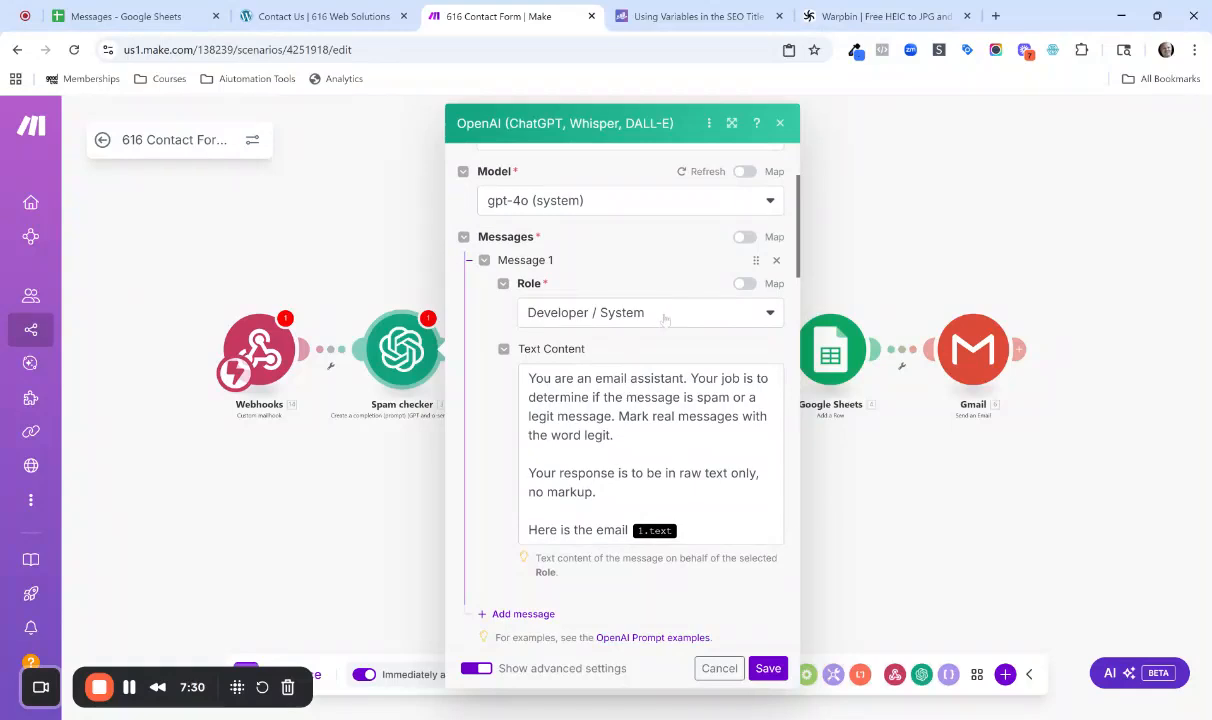
pyautogui.scroll(-2, 589, 517)
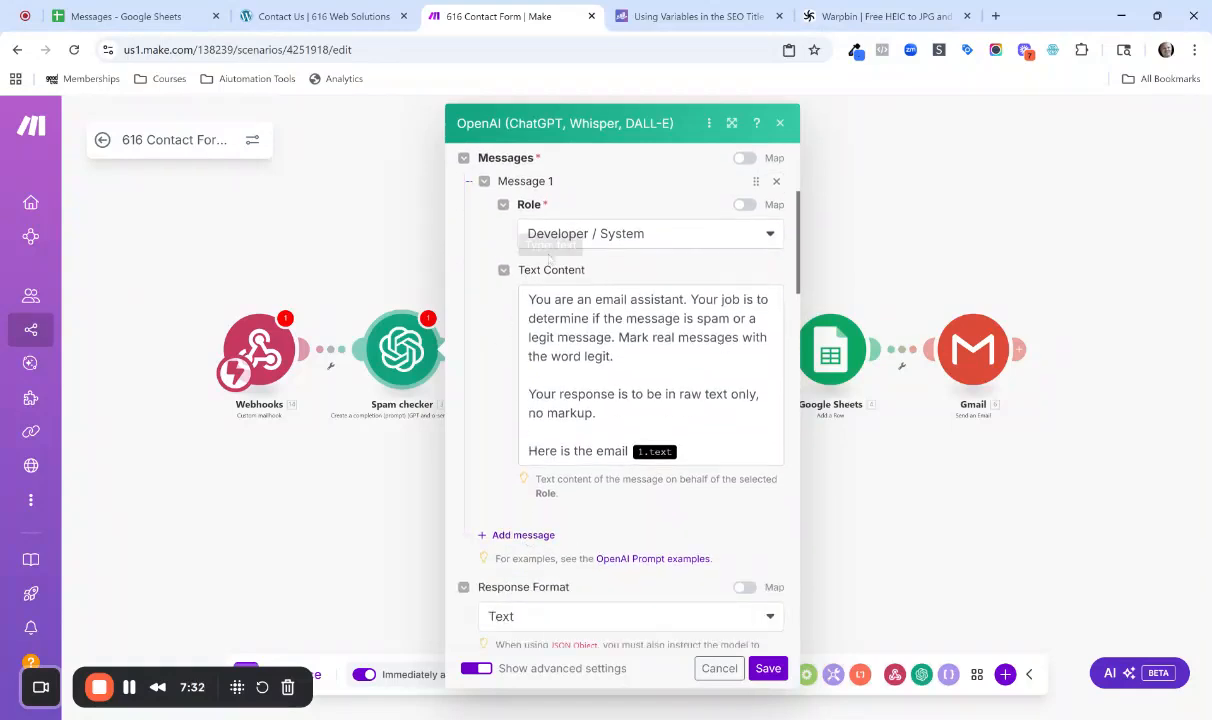
pyautogui.click(736, 235)
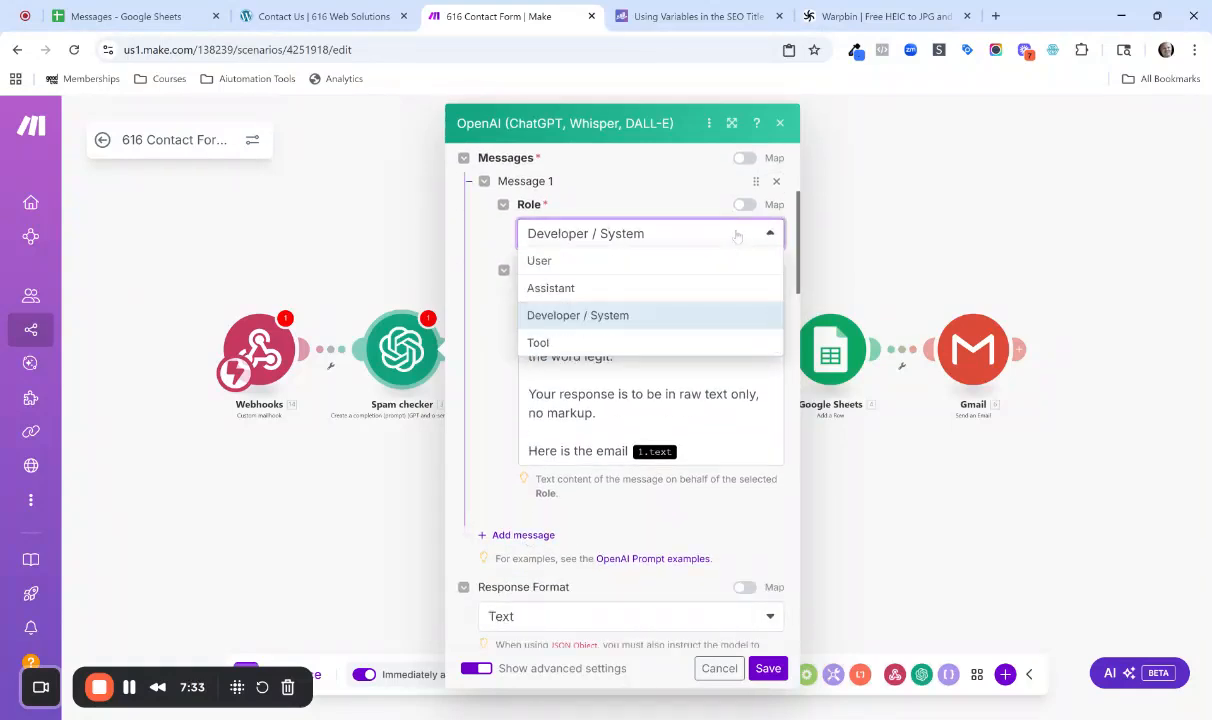
pyautogui.click(649, 315)
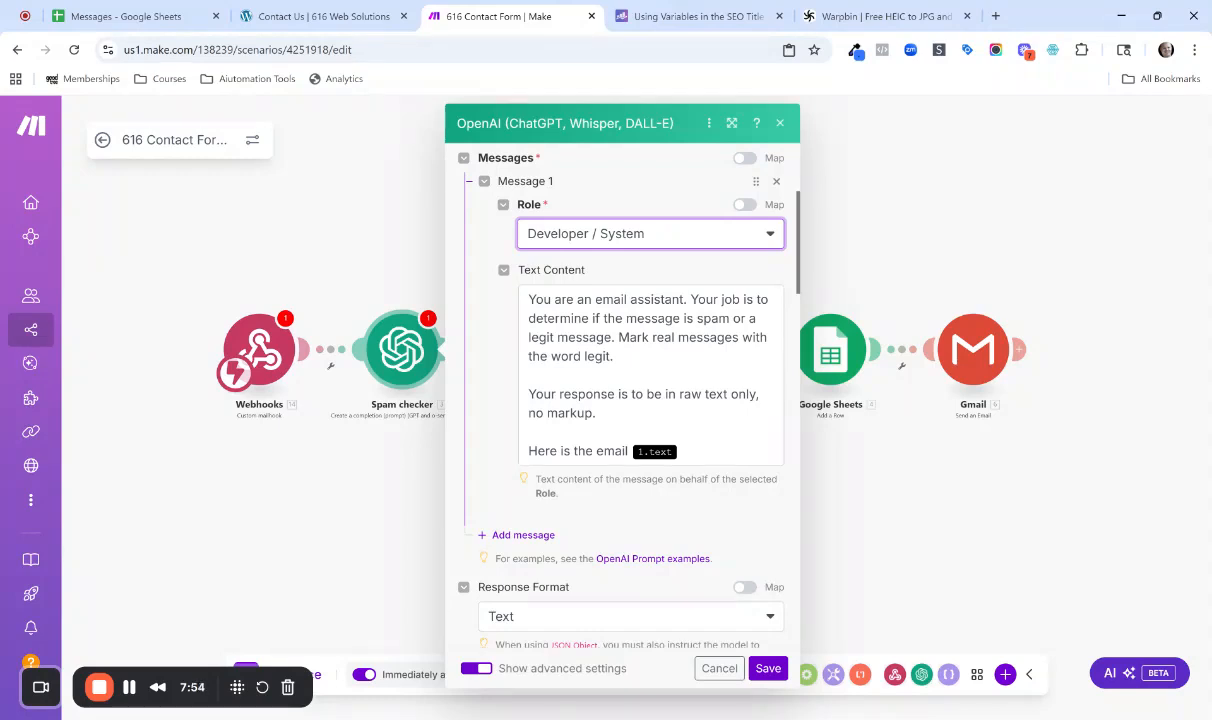
# Replace the broken 1.text reference in the Spam checker prompt with the Custom mailhook's Text value and save the module.
pyautogui.click(690, 451)
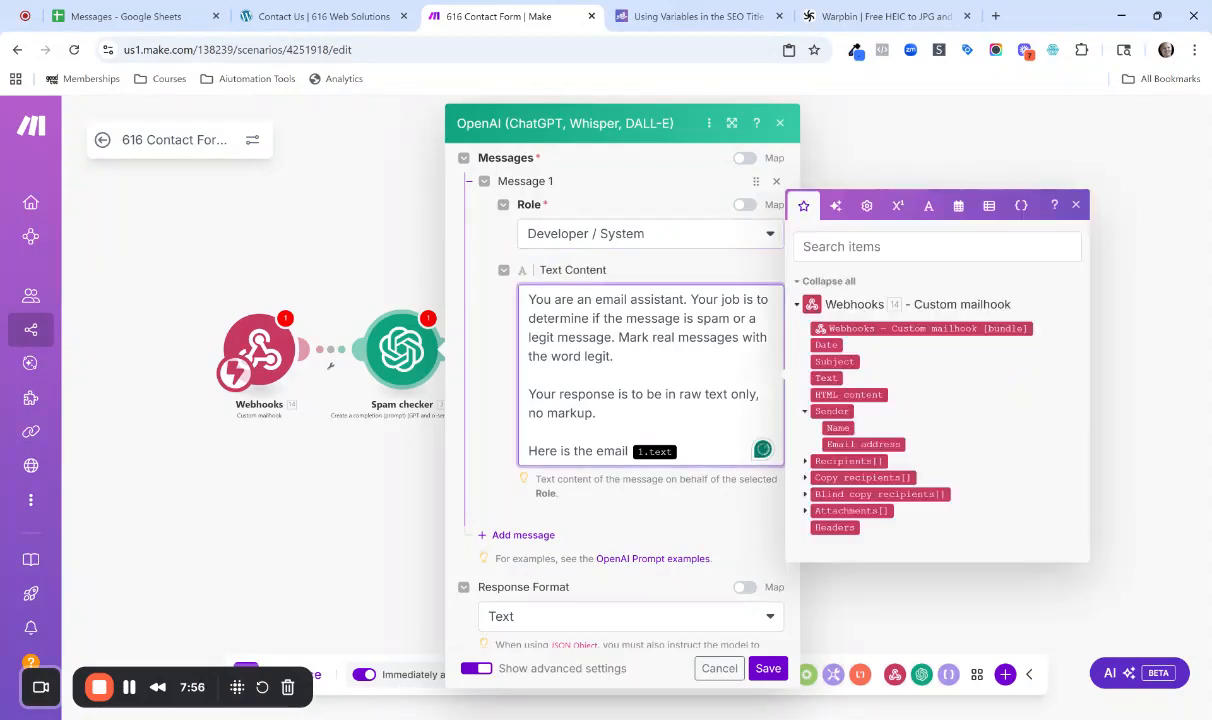
pyautogui.press('BackSpace')
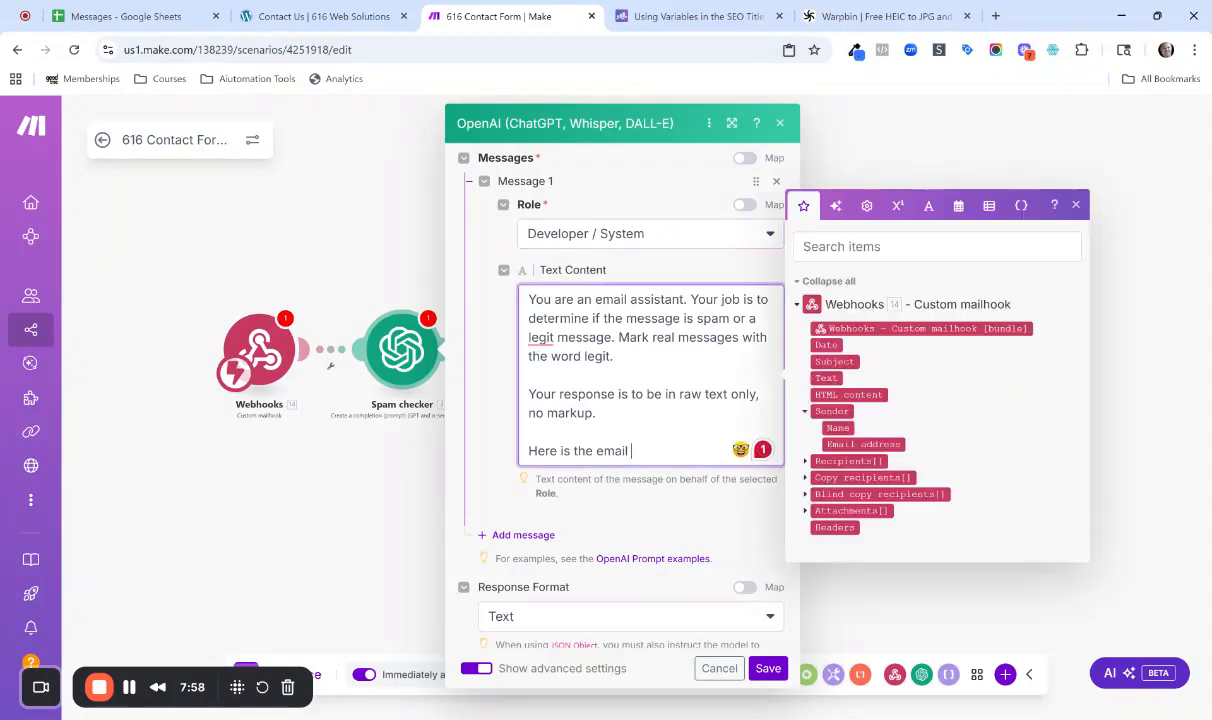
pyautogui.click(826, 378)
pyautogui.scroll(-3, 726, 624)
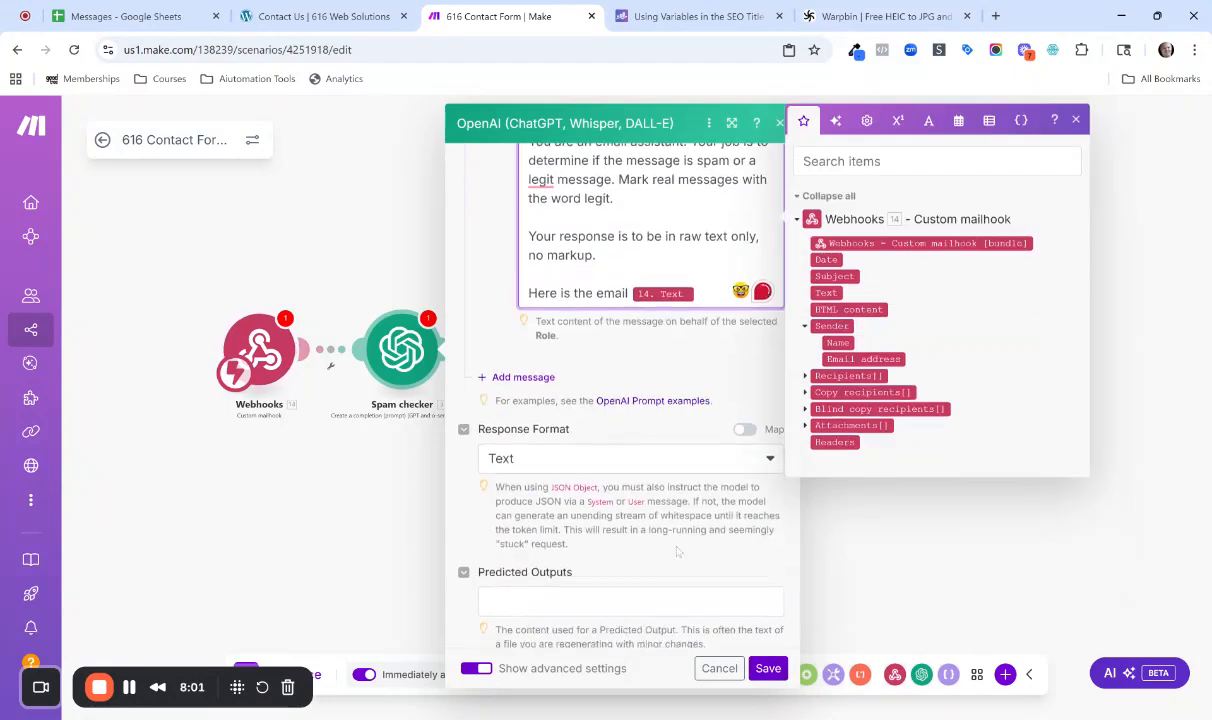
pyautogui.scroll(-9, 620, 480)
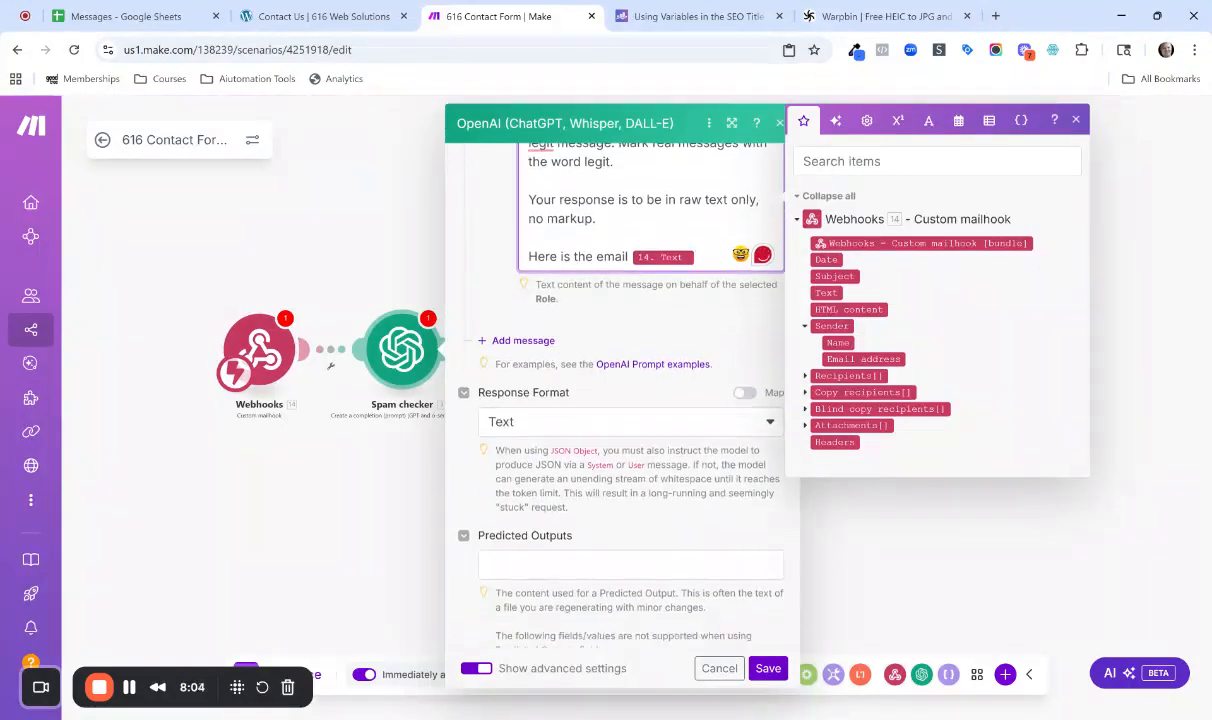
pyautogui.scroll(-10, 674, 523)
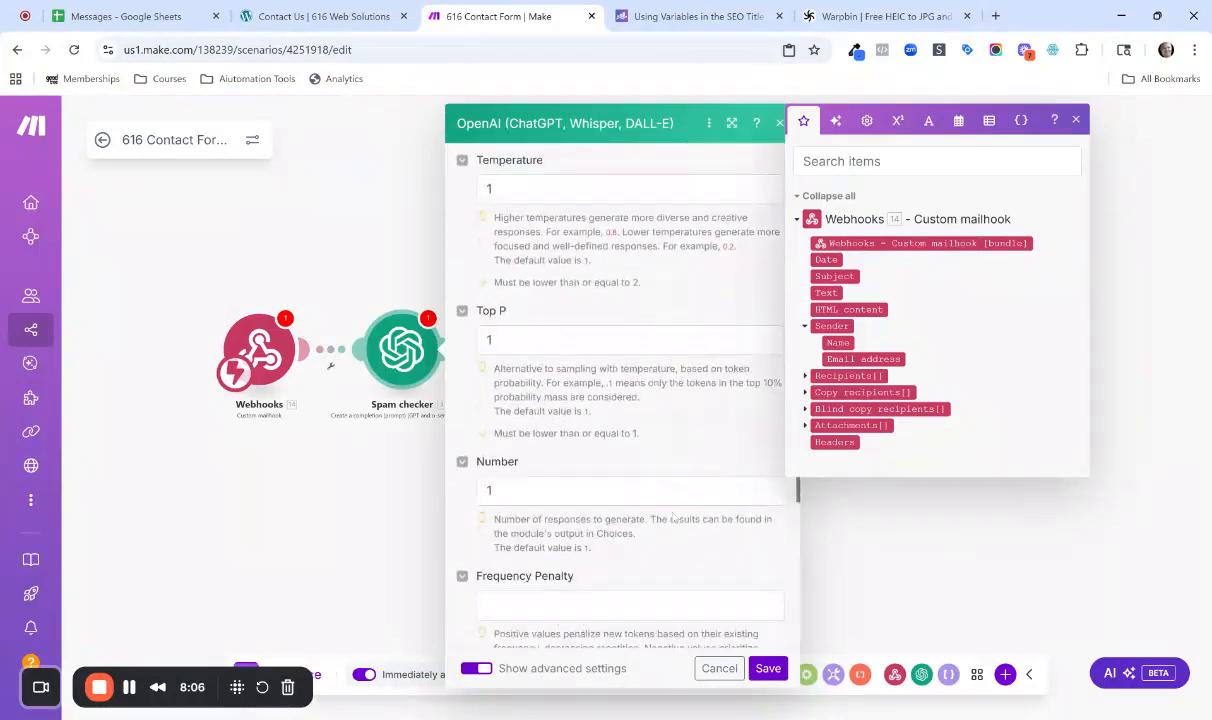
pyautogui.scroll(-2, 674, 517)
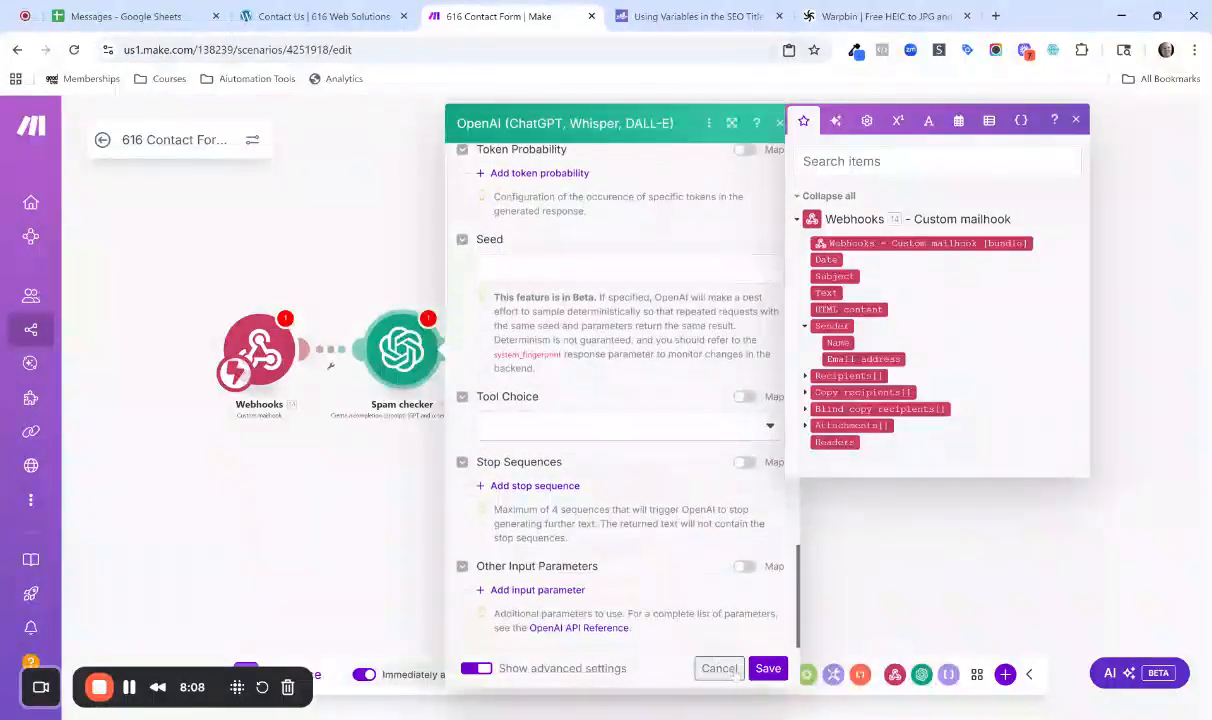
pyautogui.click(768, 668)
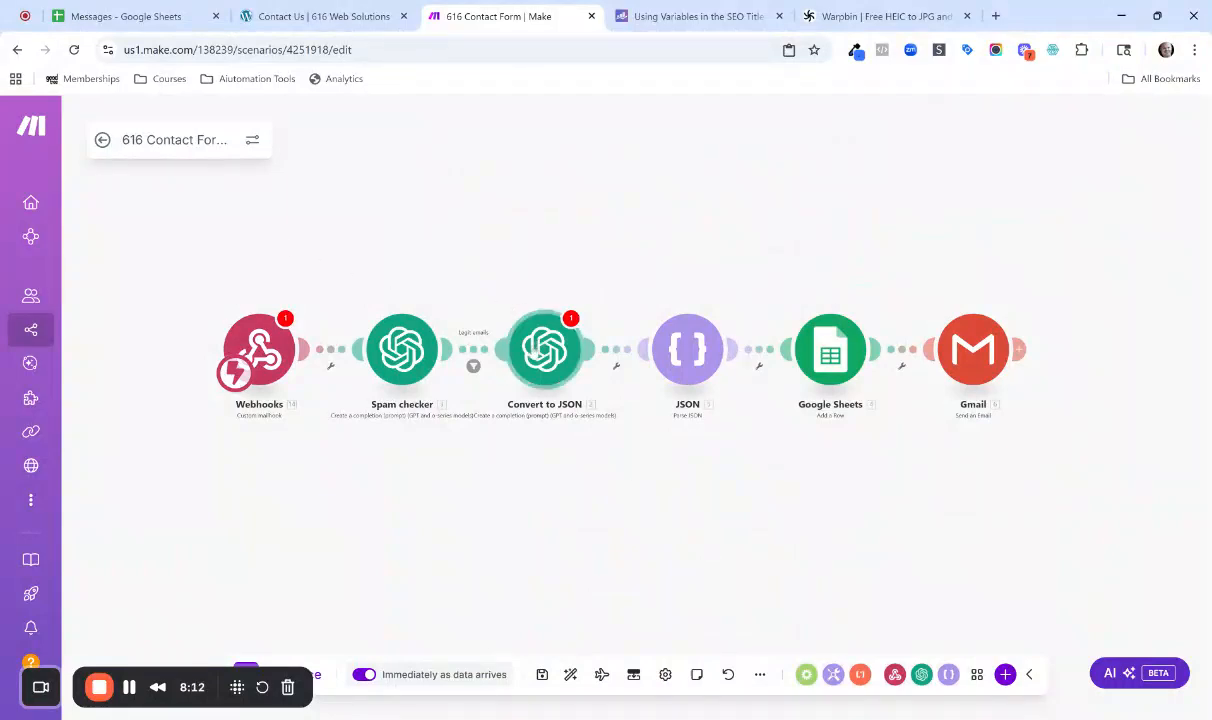
# Replace the broken 1.text reference in the Convert to JSON prompt with the Custom mailhook's Text value and save the module.
pyautogui.click(539, 357)
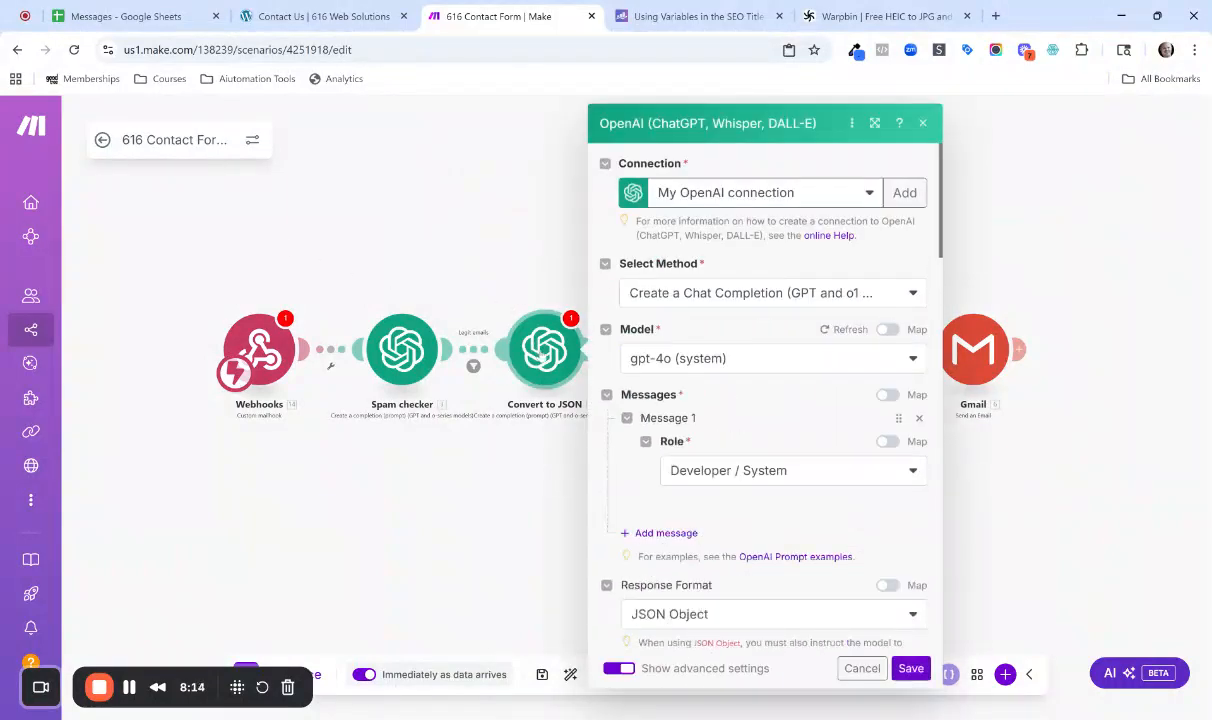
pyautogui.scroll(-3, 760, 450)
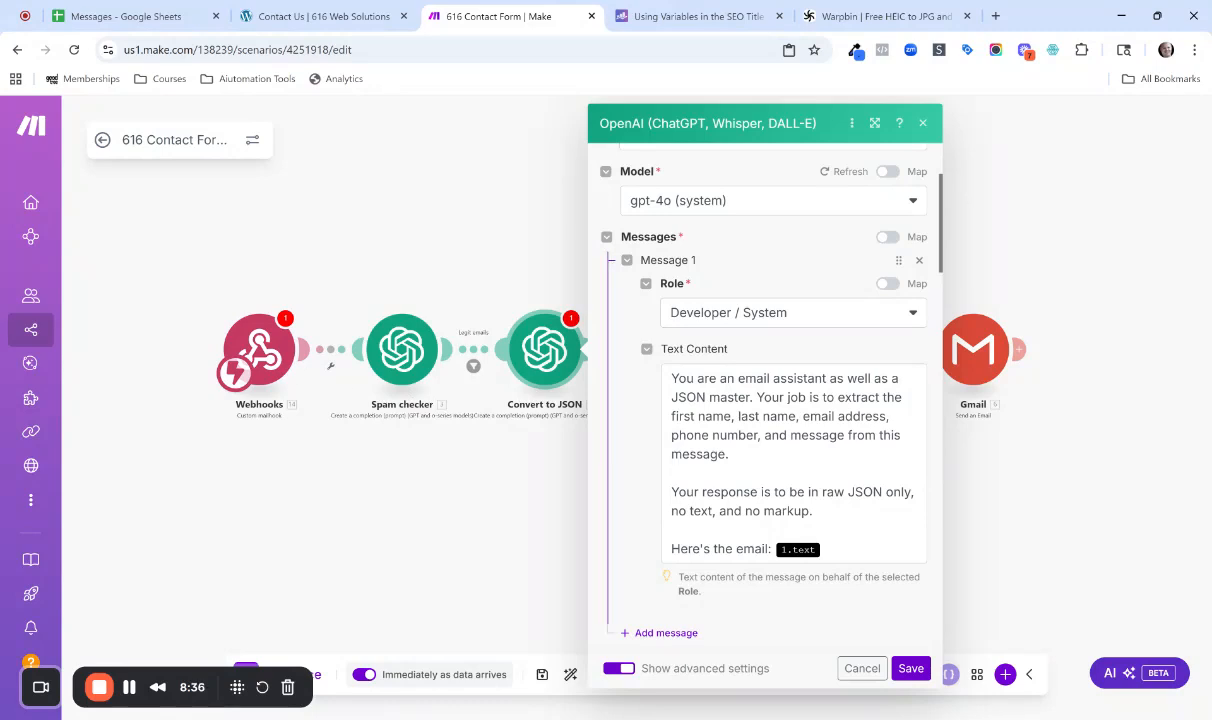
pyautogui.scroll(-1, 765, 400)
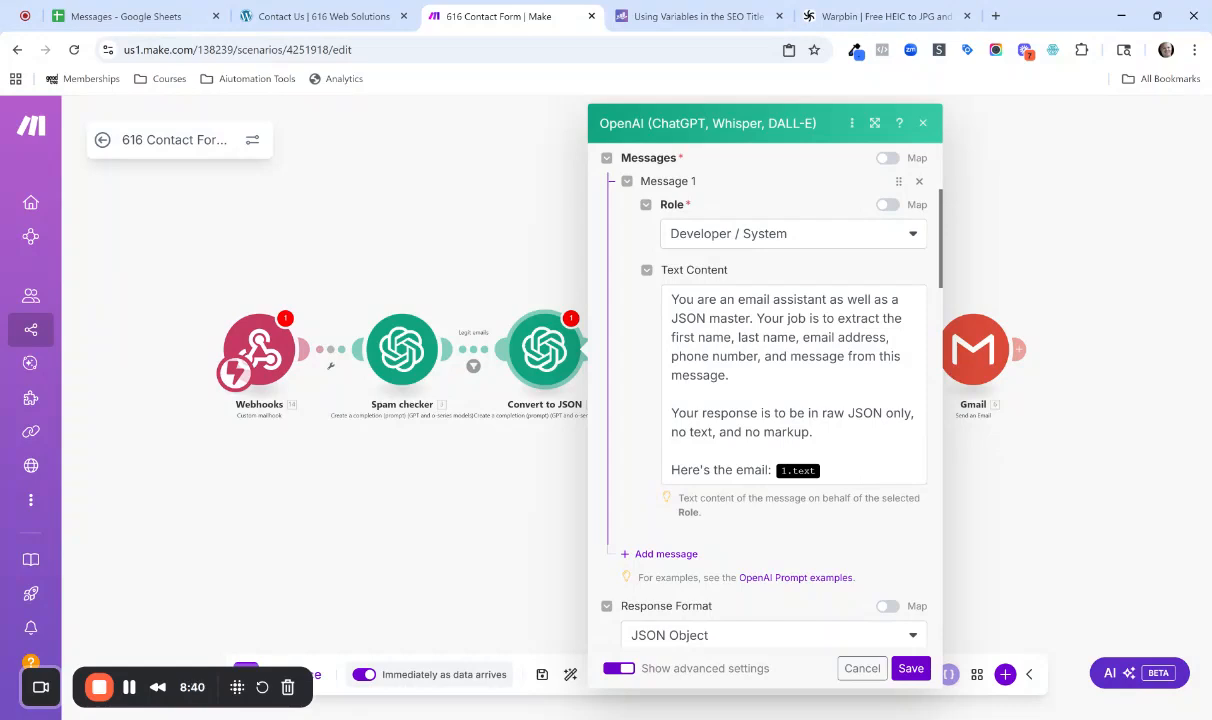
pyautogui.click(830, 470)
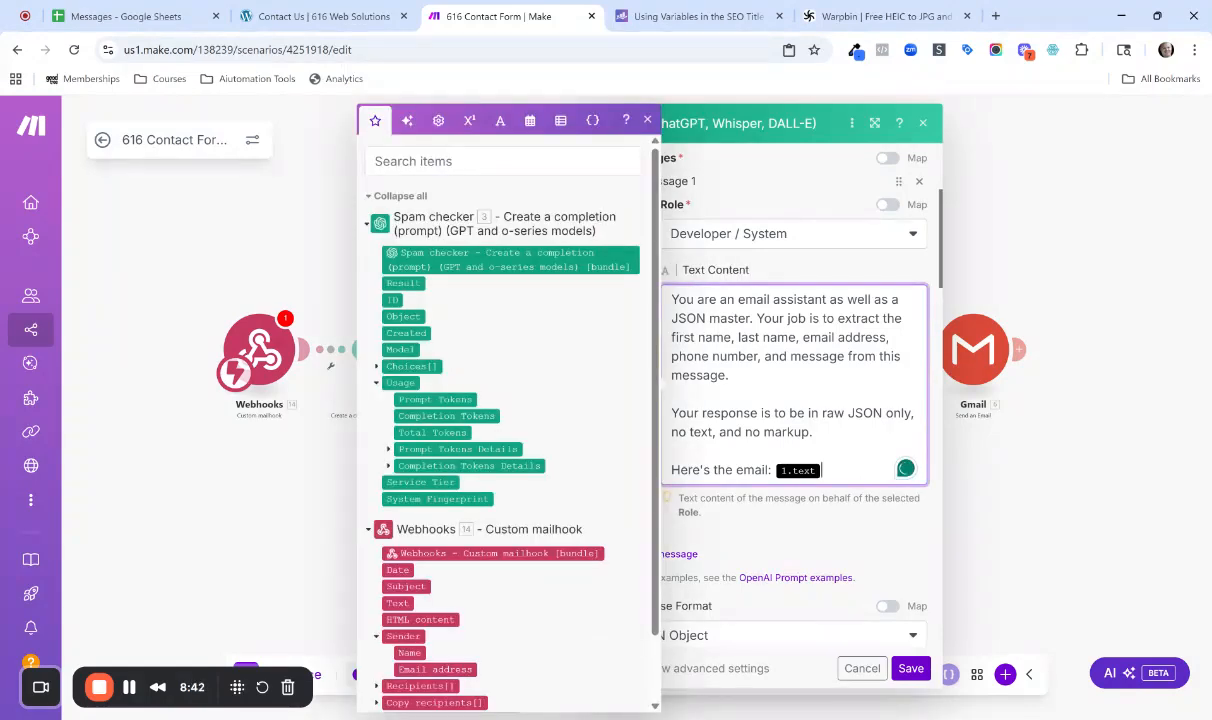
pyautogui.press('BackSpace')
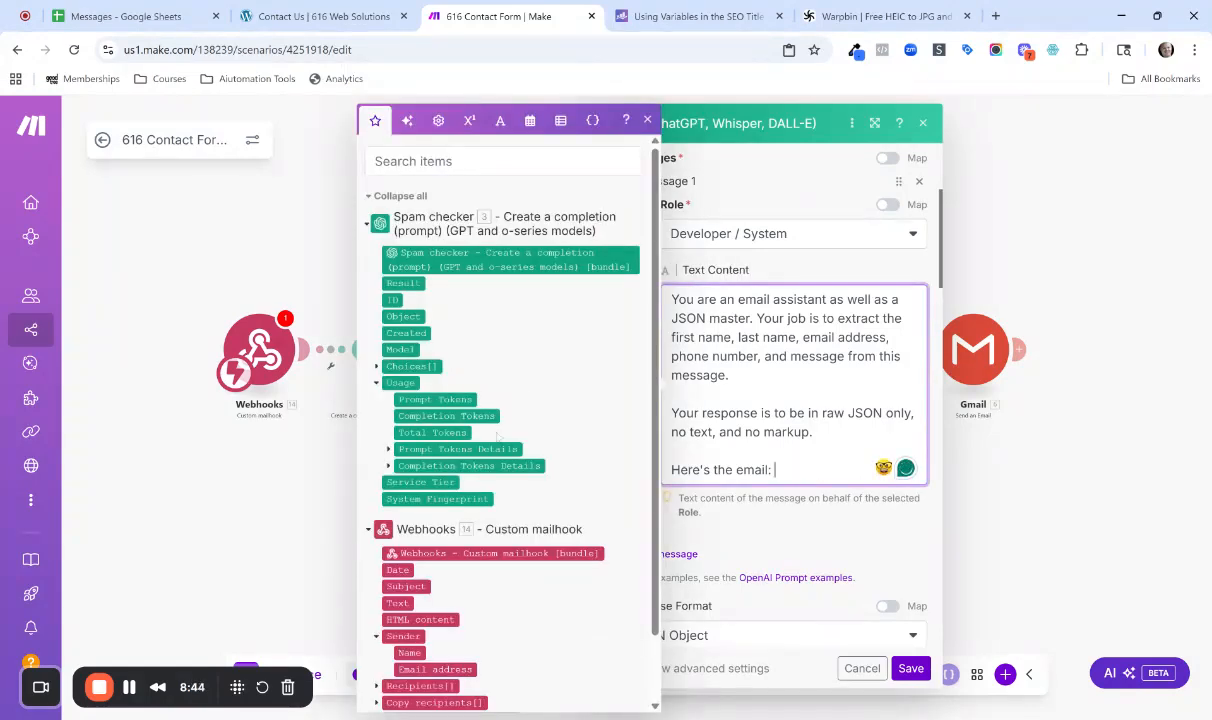
pyautogui.scroll(-1, 487, 477)
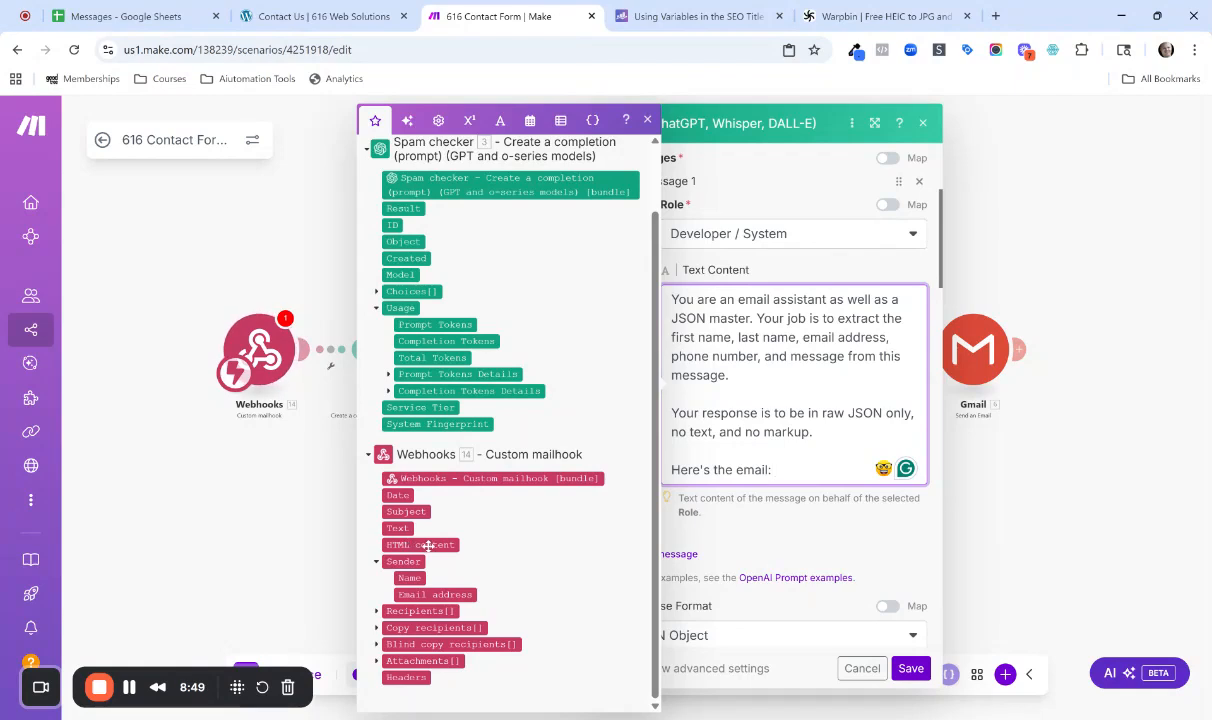
pyautogui.click(397, 528)
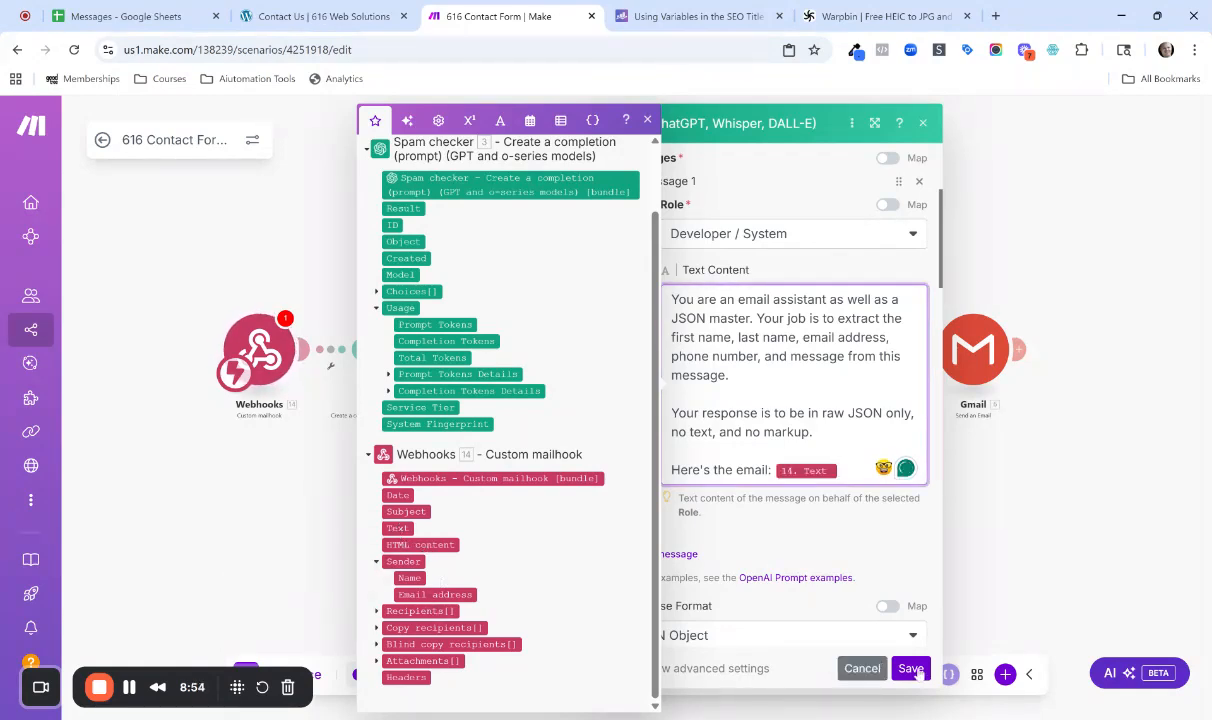
pyautogui.click(814, 527)
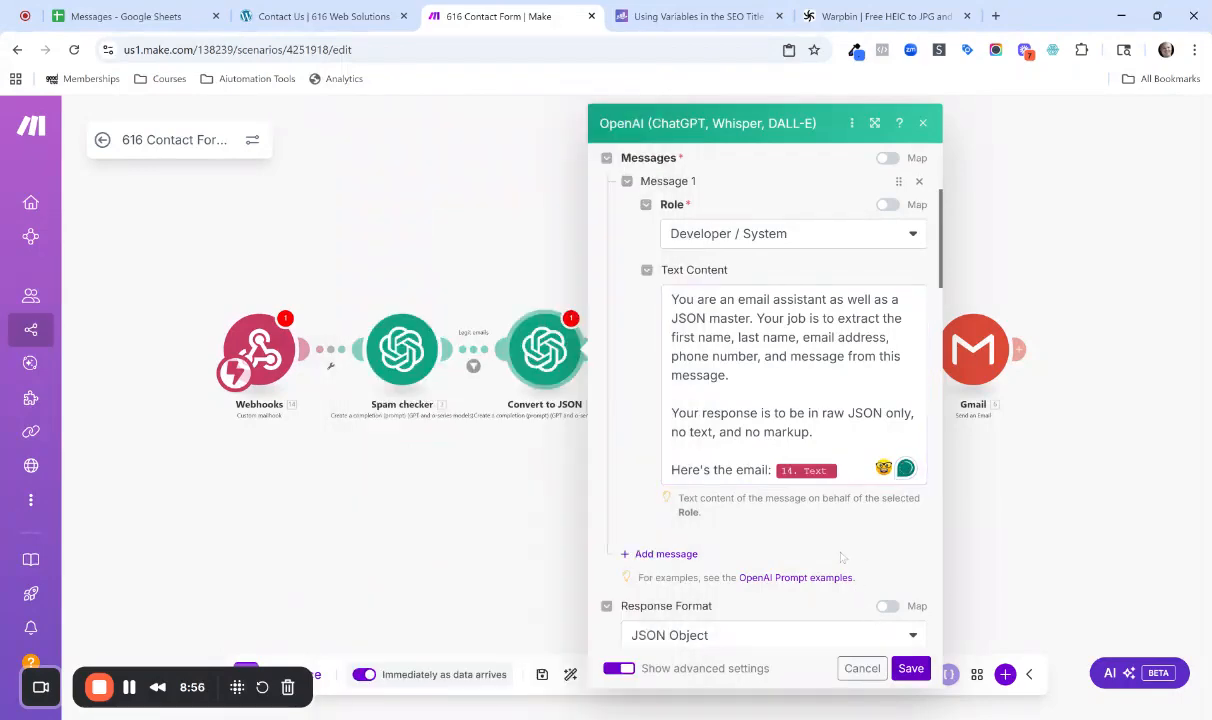
pyautogui.scroll(-2, 797, 527)
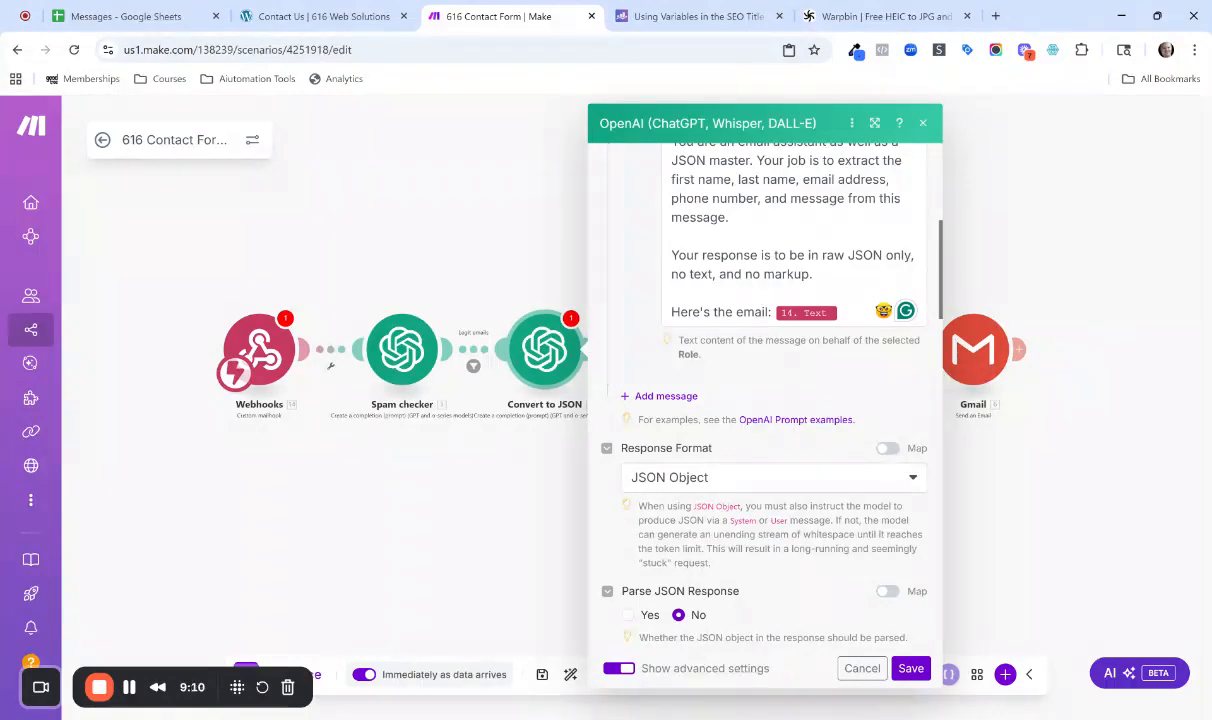
pyautogui.click(909, 668)
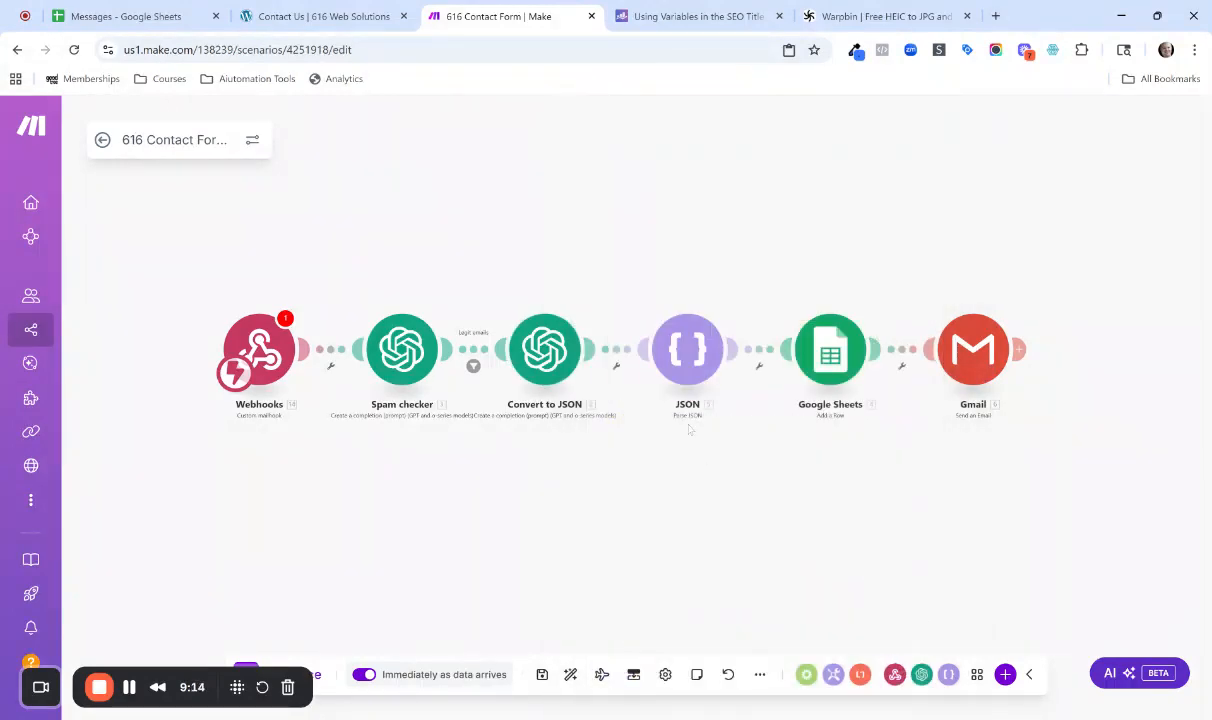
# Check the Parse JSON module's JSON string mapping, and review the Google Sheets module's spreadsheet, sheet name and header settings.
pyautogui.click(665, 350)
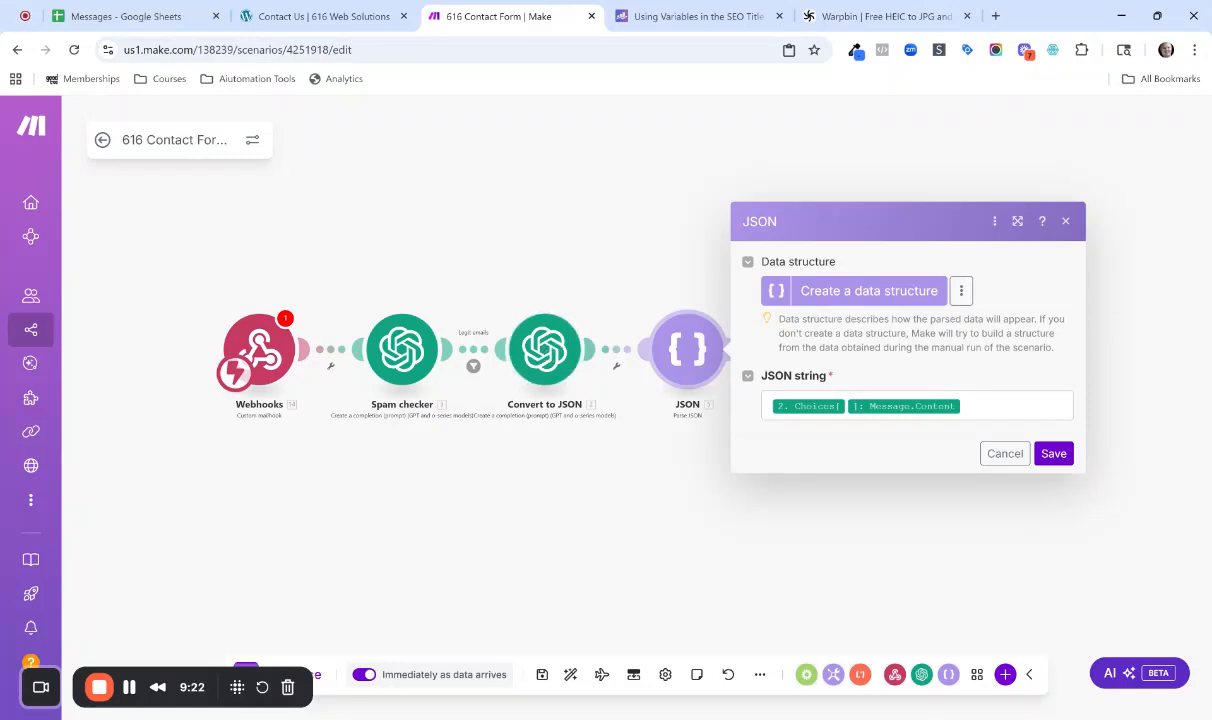
pyautogui.click(1052, 453)
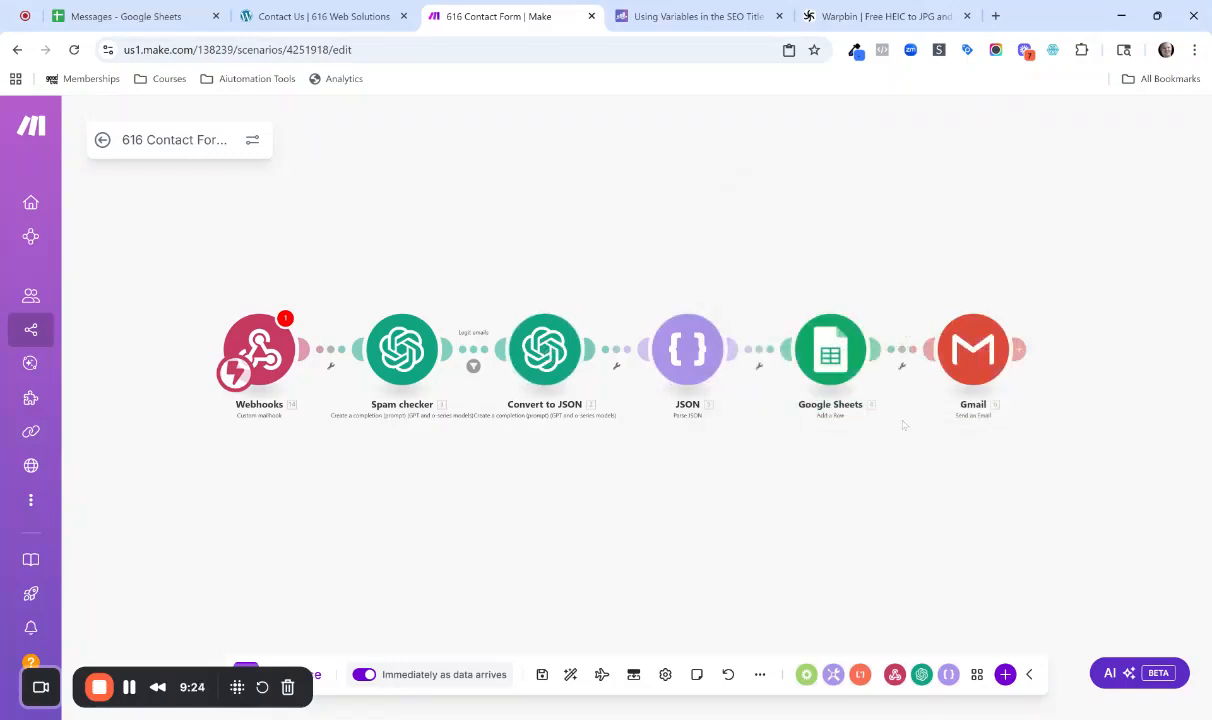
pyautogui.click(830, 349)
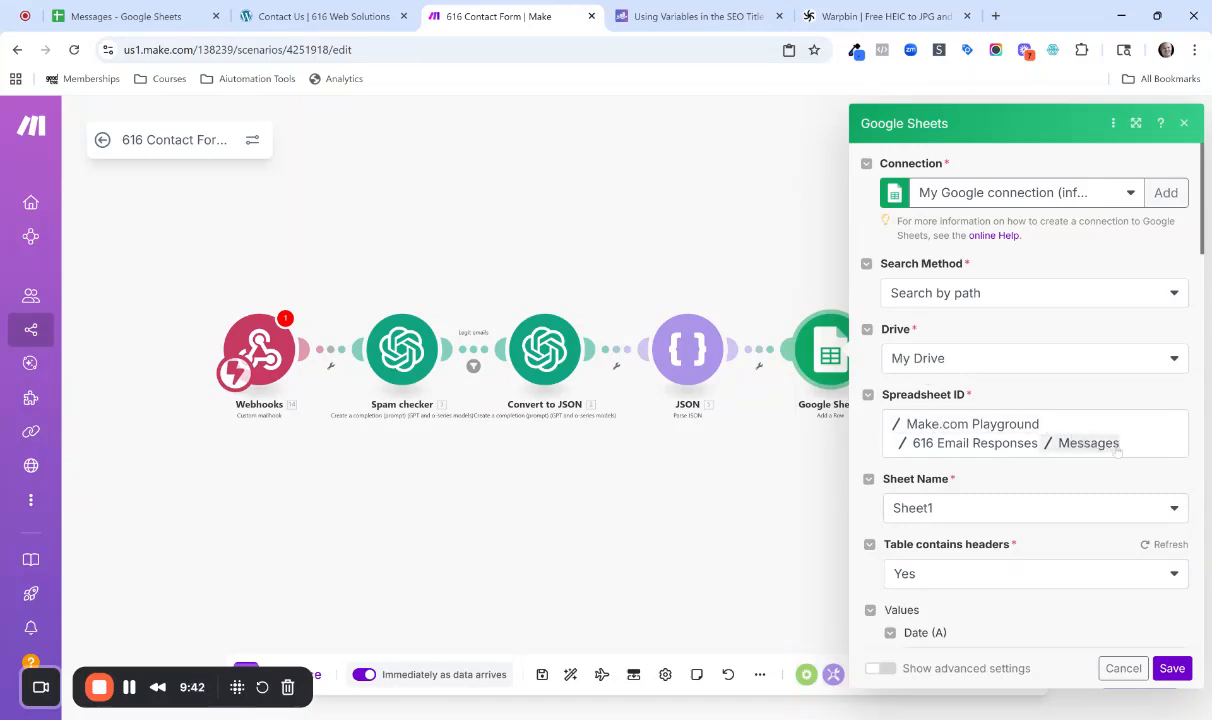
pyautogui.scroll(-1, 1090, 482)
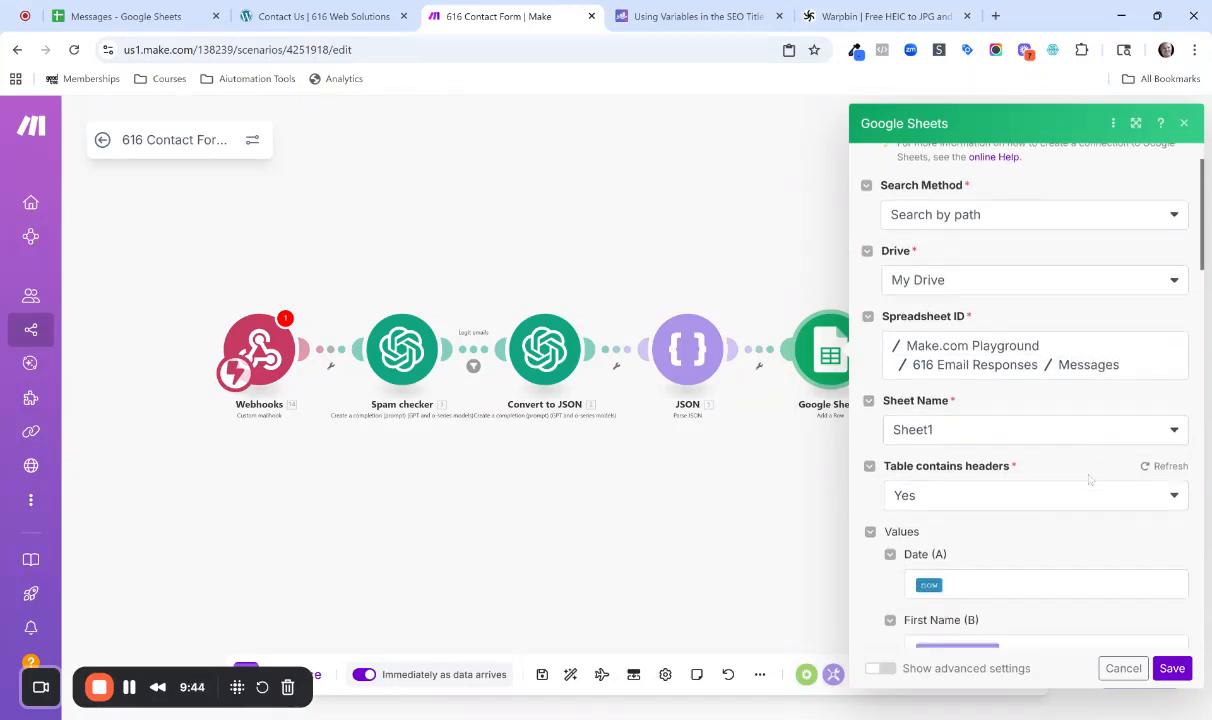
pyautogui.scroll(-1, 1036, 428)
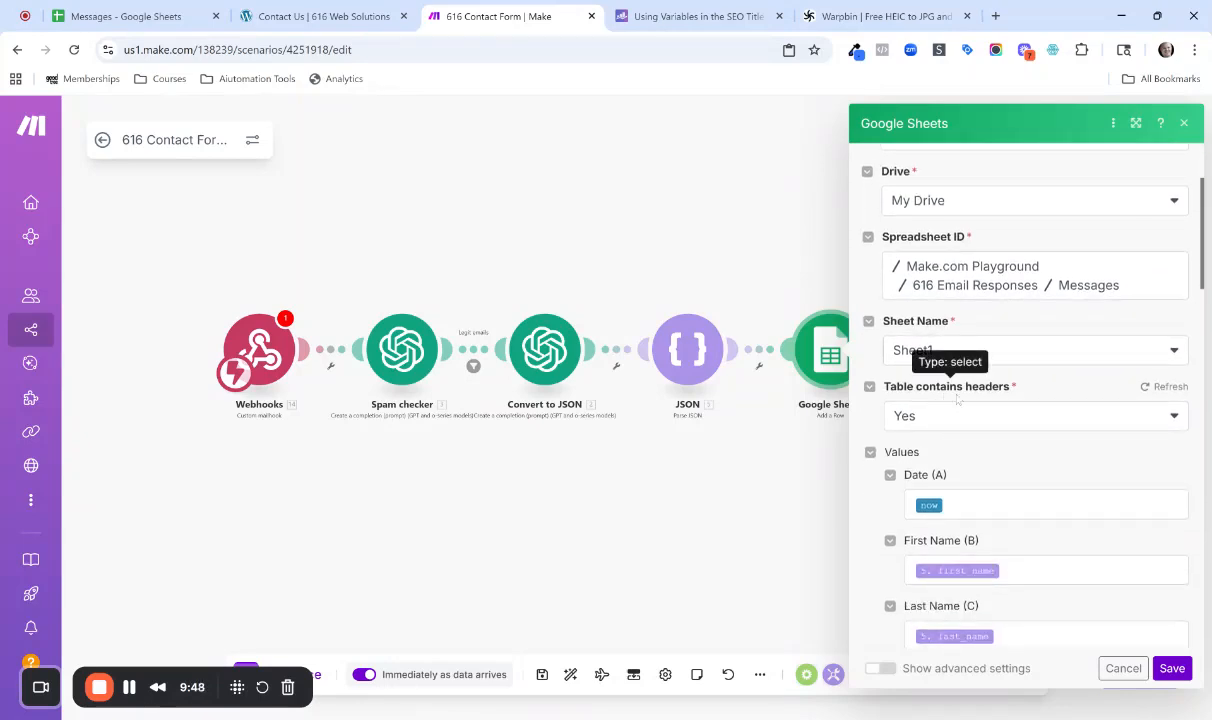
pyautogui.scroll(-1, 933, 410)
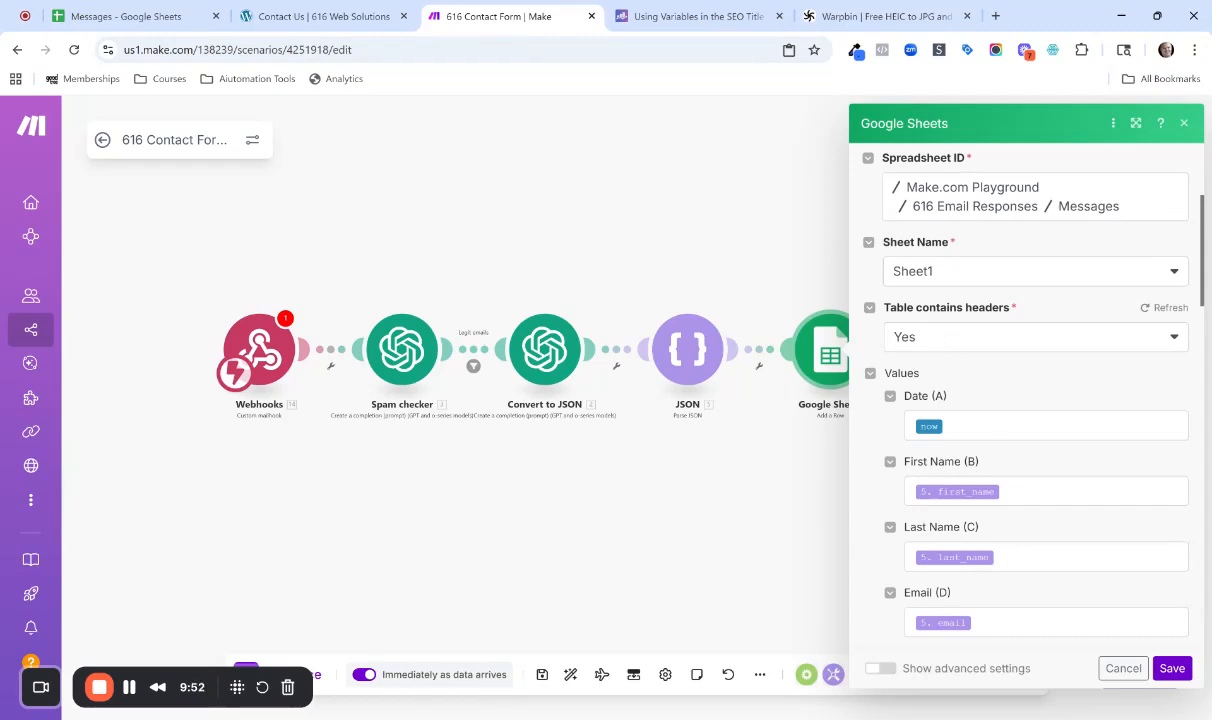
# Examine the date and time variables available for the Date (A) value, including now, and leave the mapping as is.
pyautogui.click(1105, 425)
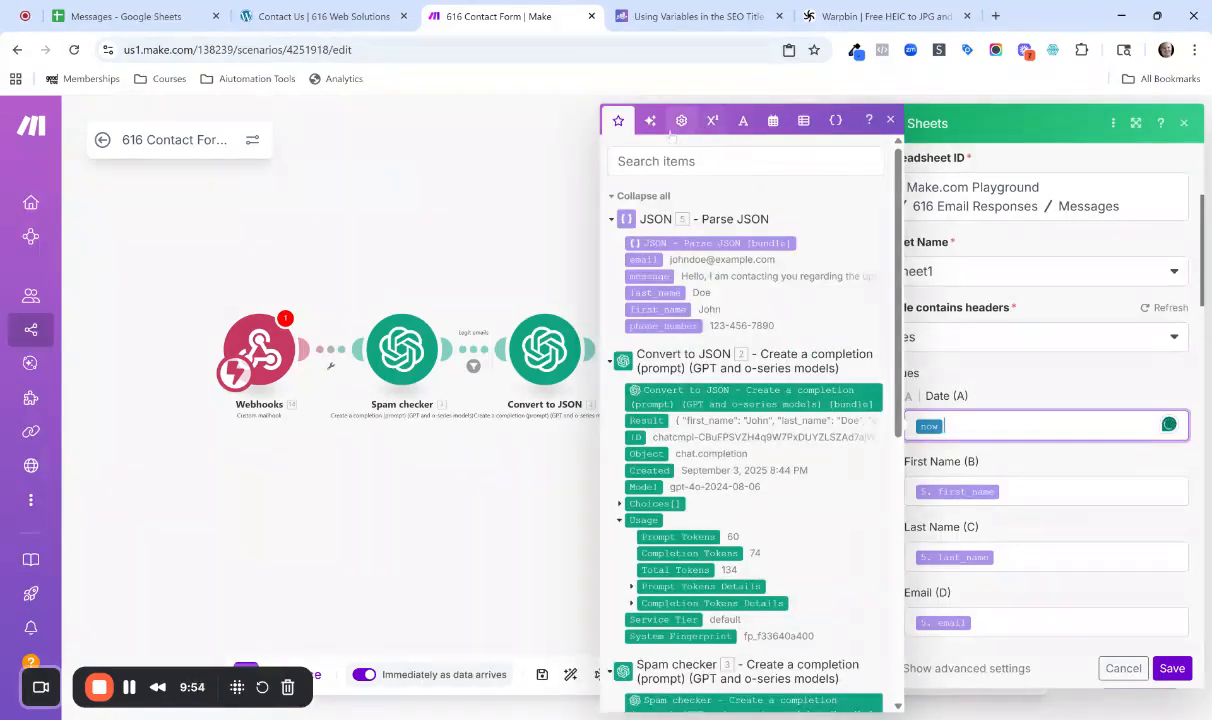
pyautogui.click(773, 120)
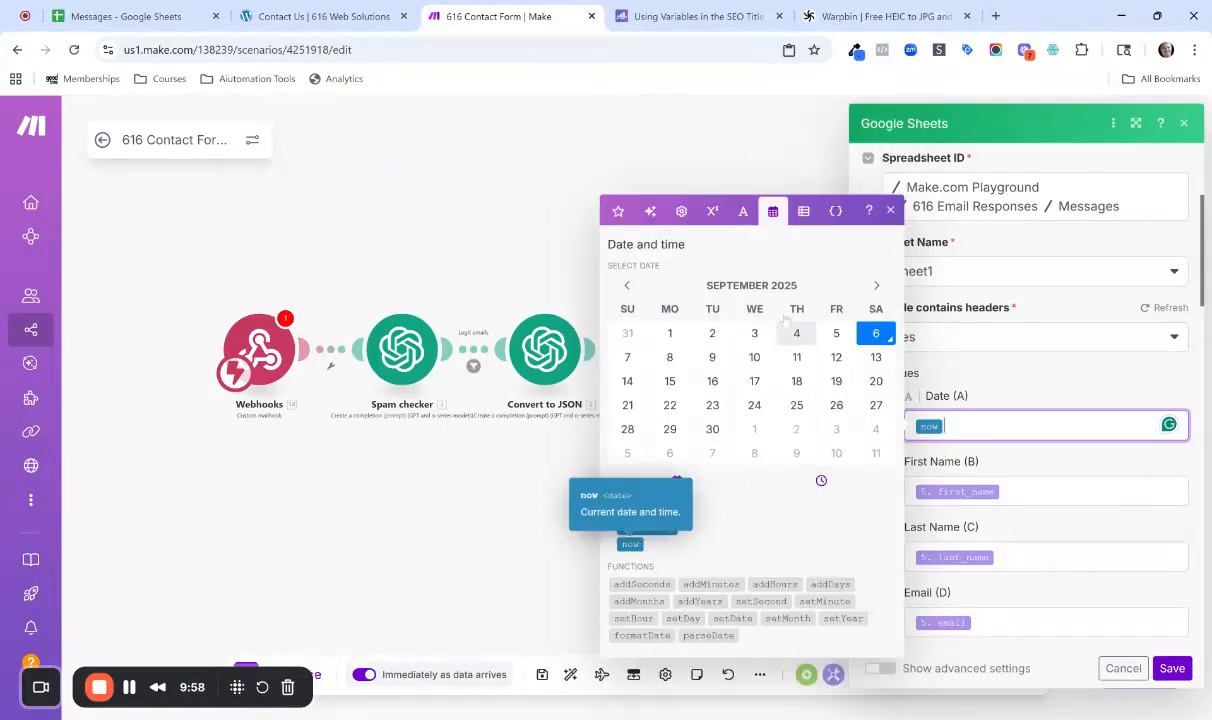
pyautogui.click(889, 212)
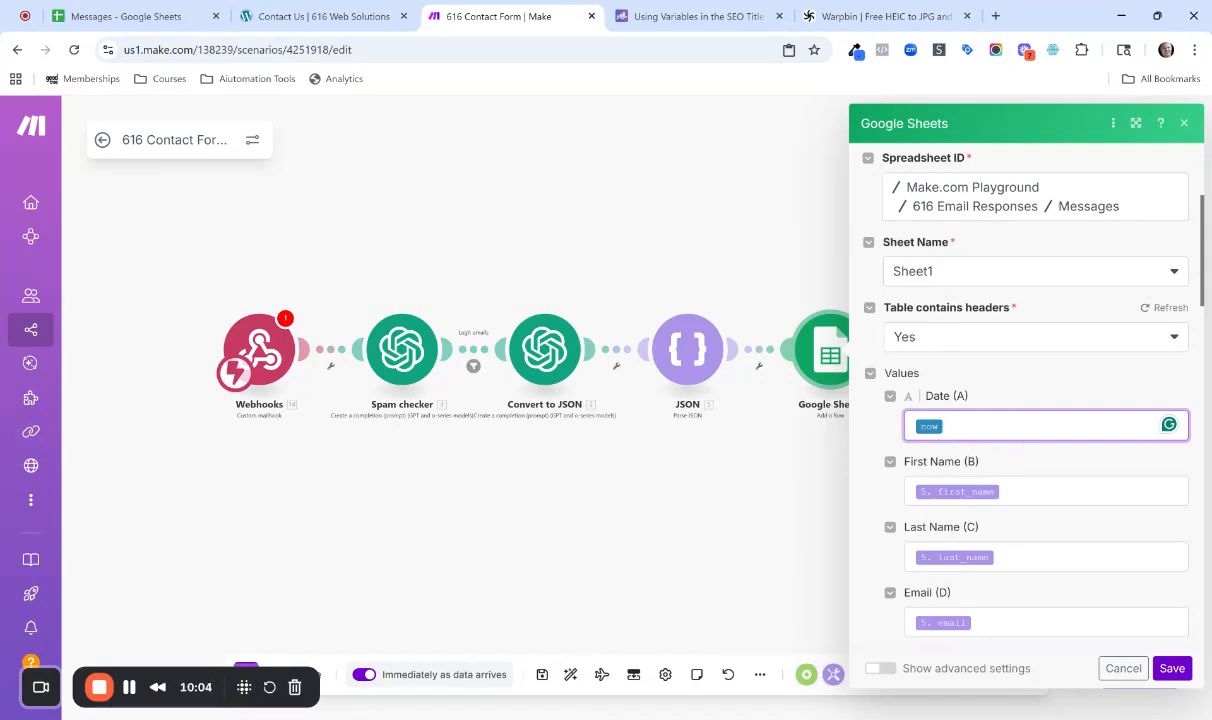
# Widen the Date column in the Messages spreadsheet so the full timestamp fits, and return to the Make scenario.
pyautogui.click(126, 16)
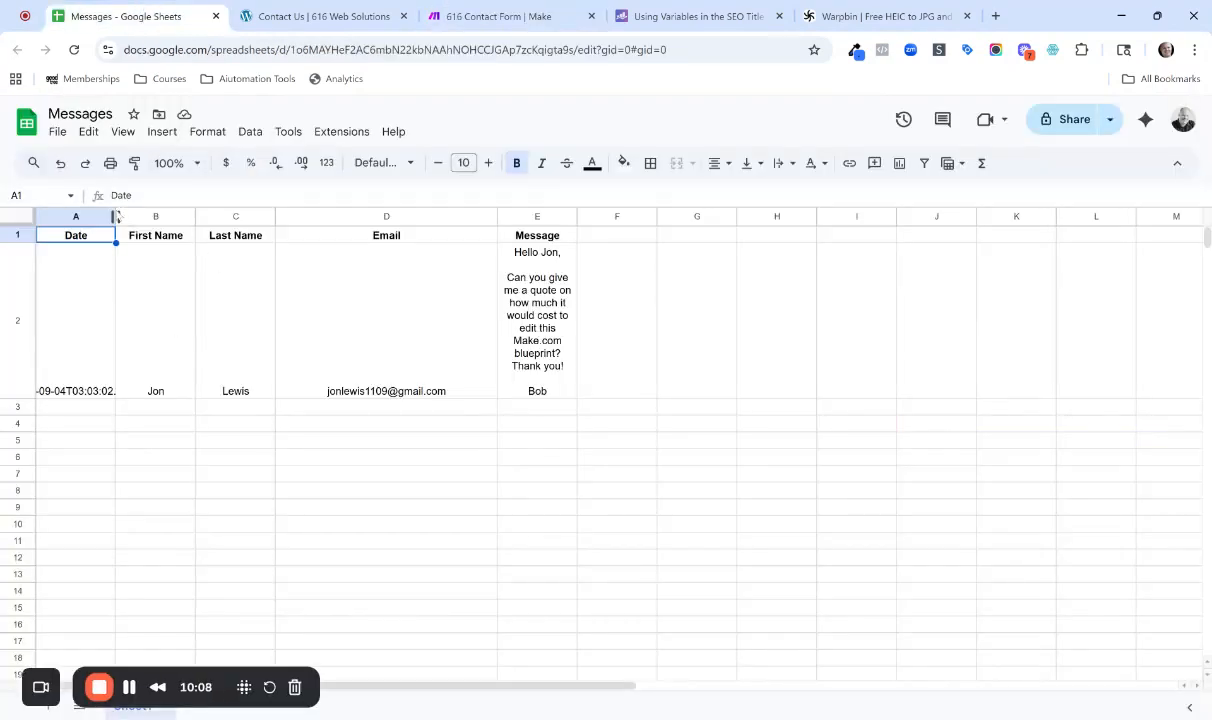
pyautogui.moveTo(115, 216); pyautogui.dragTo(215, 216)
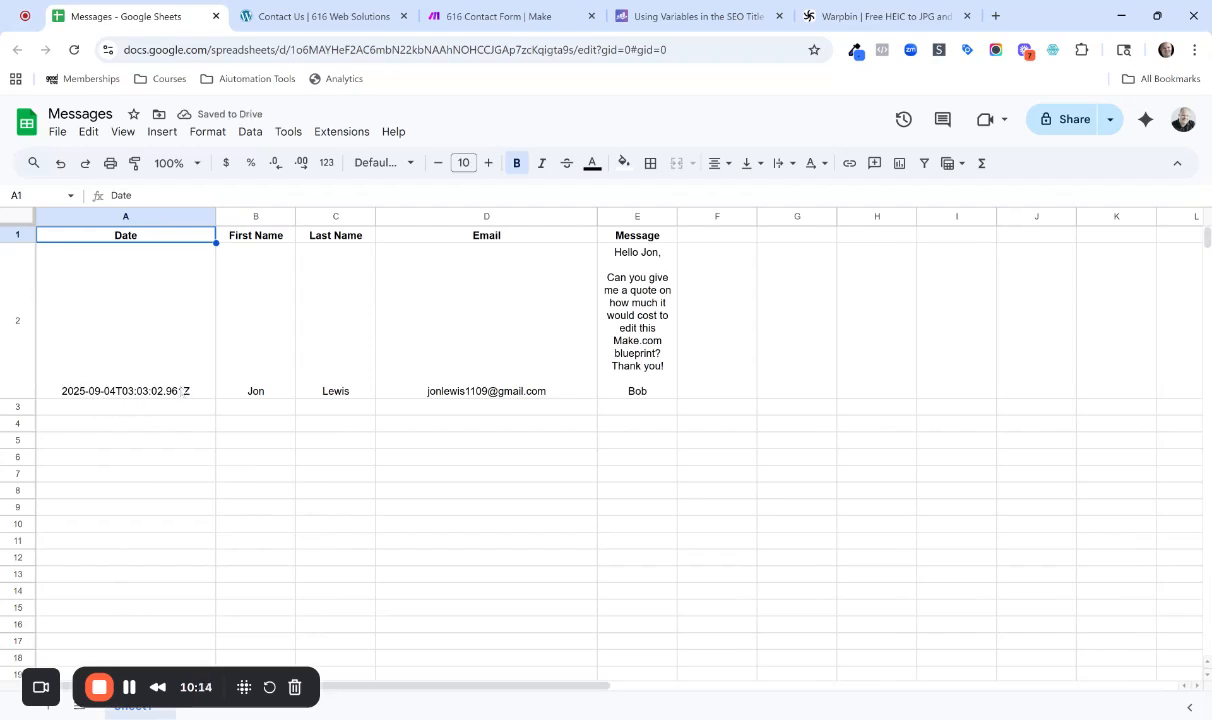
pyautogui.click(465, 19)
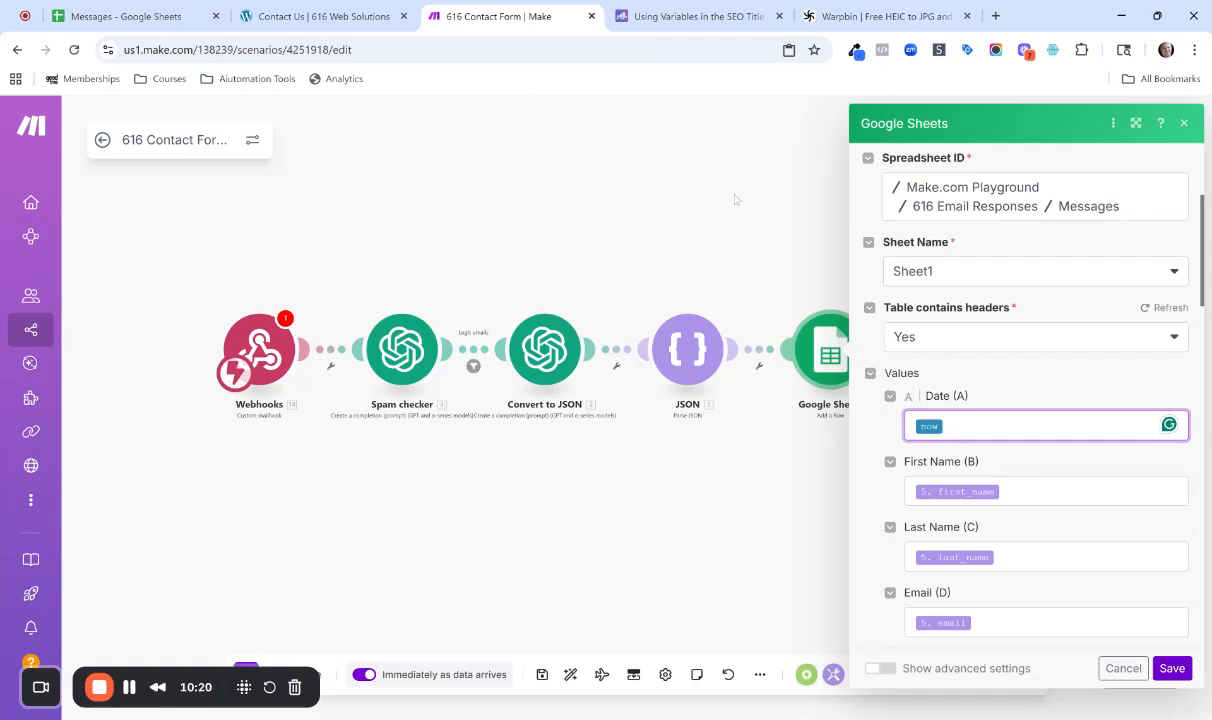
# Compare the Google Sheets module's column mappings with the contact form fields and the Messages spreadsheet, and close the module settings.
pyautogui.scroll(-3, 1189, 453)
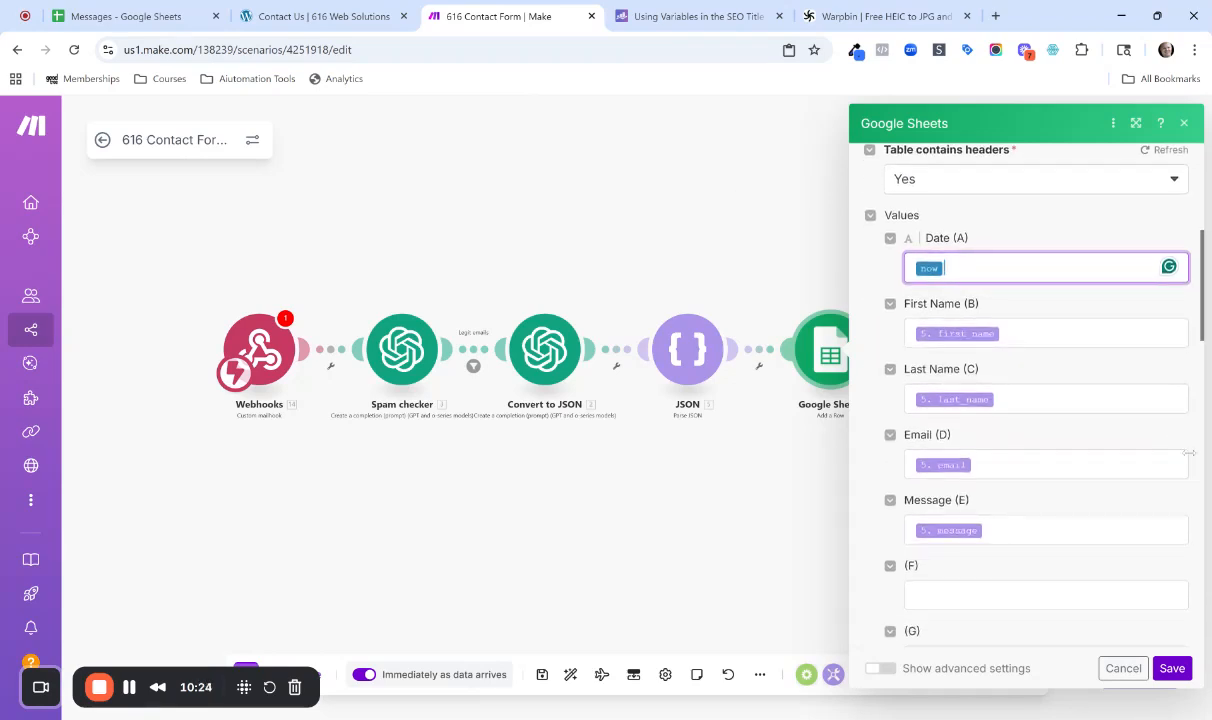
pyautogui.scroll(-2, 1189, 453)
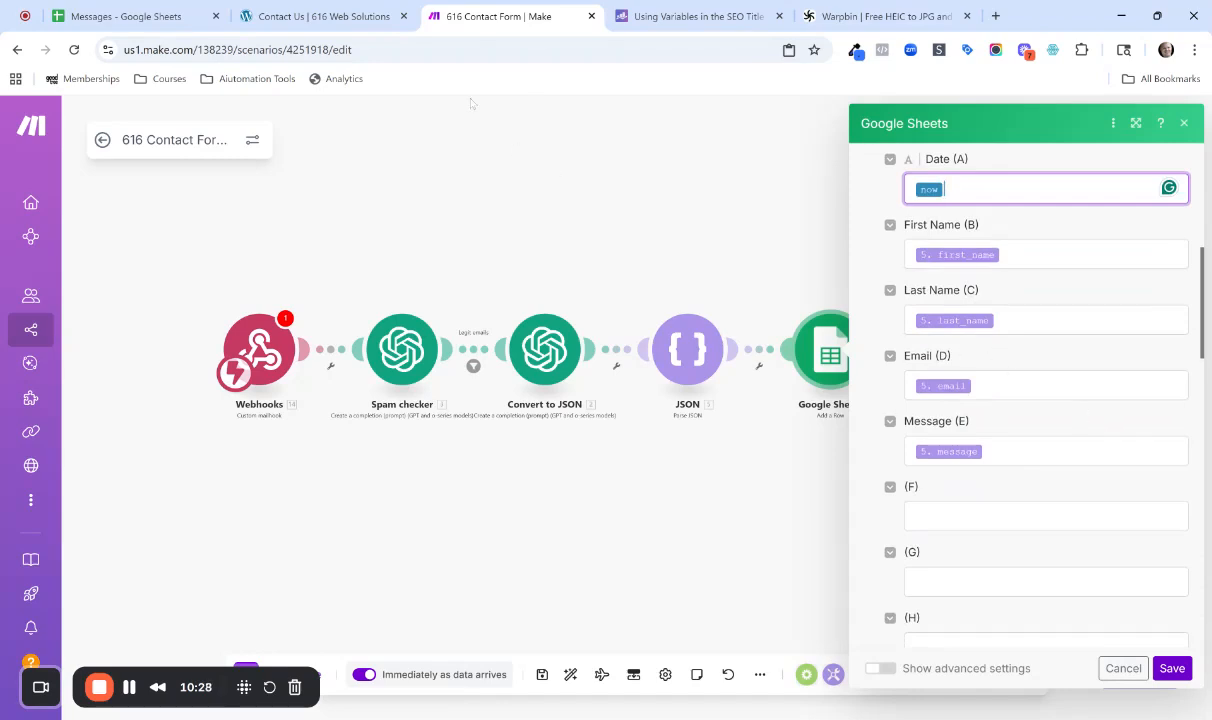
pyautogui.click(366, 14)
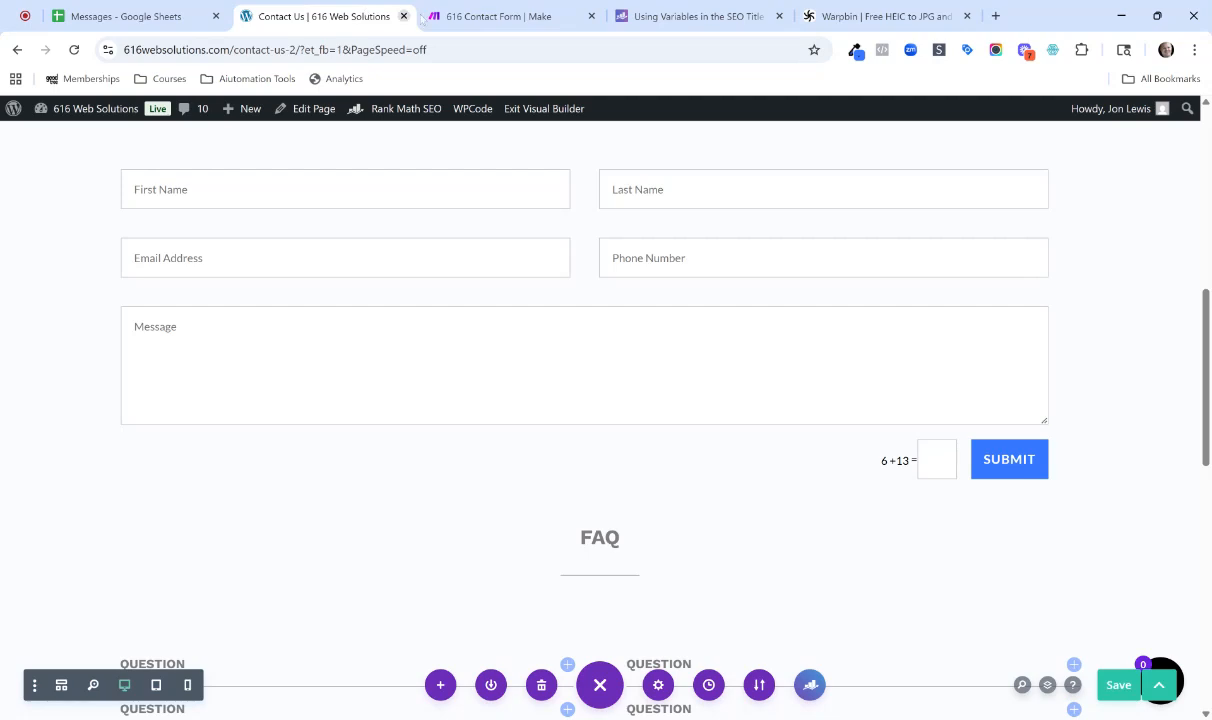
pyautogui.click(453, 27)
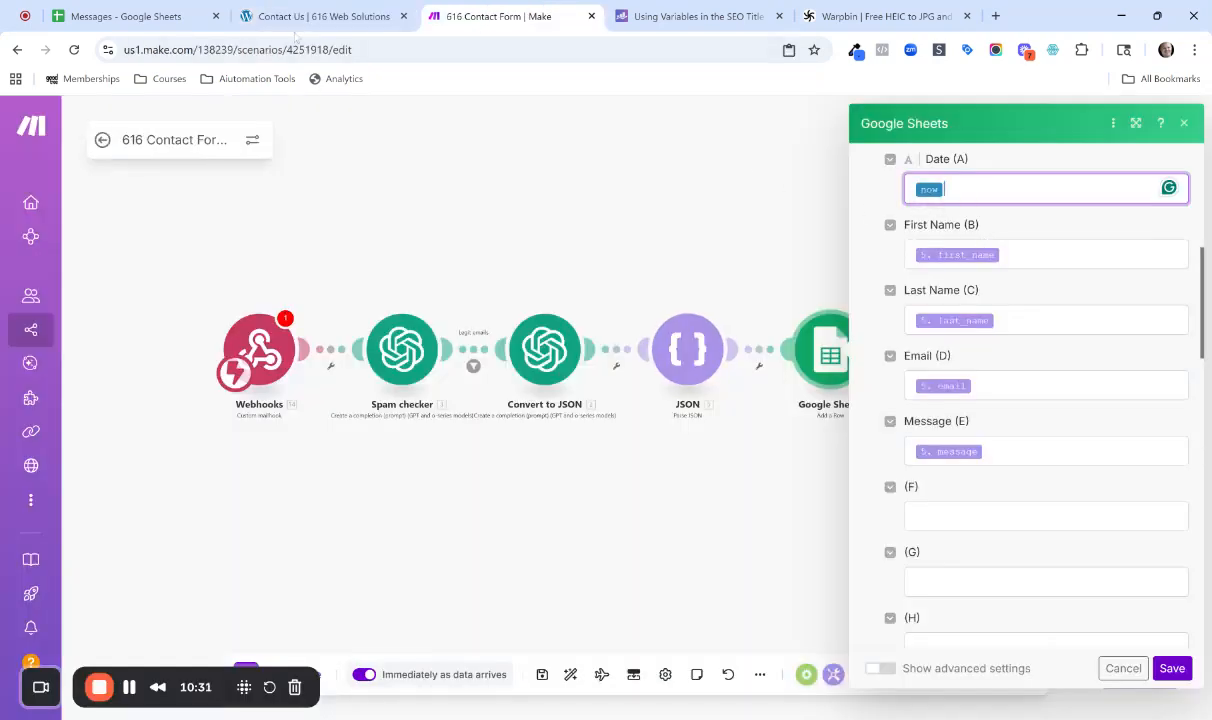
pyautogui.click(163, 17)
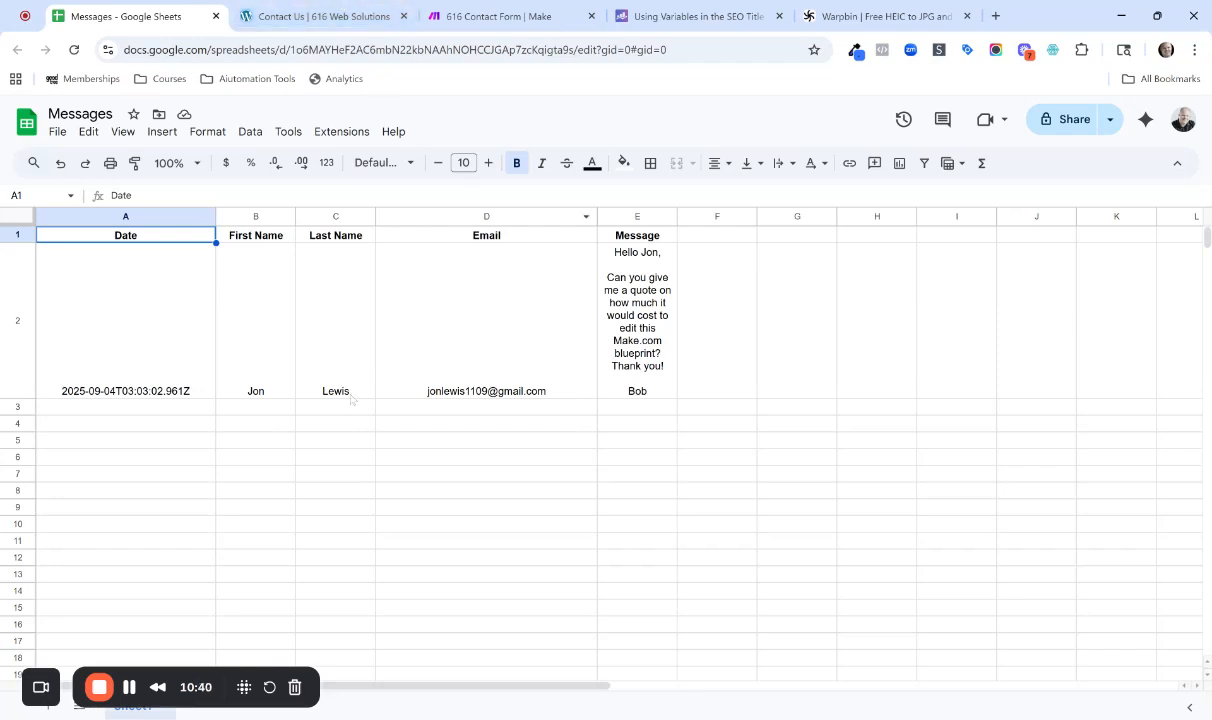
pyautogui.click(318, 16)
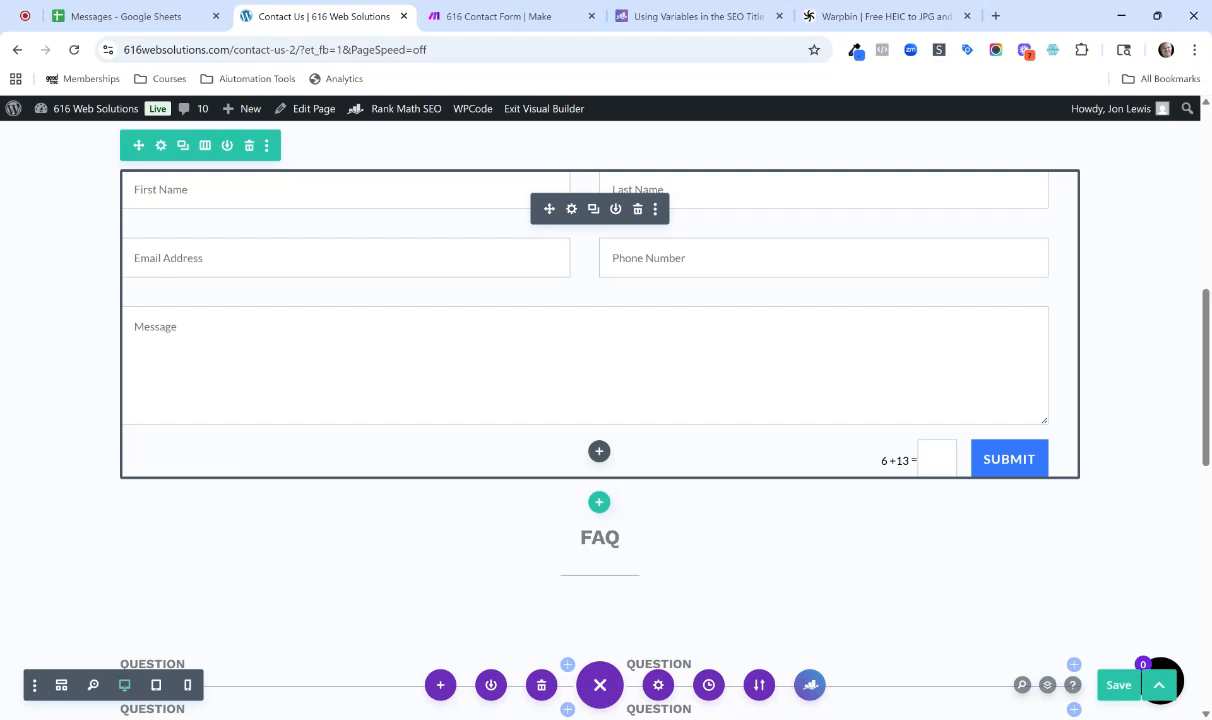
pyautogui.click(508, 17)
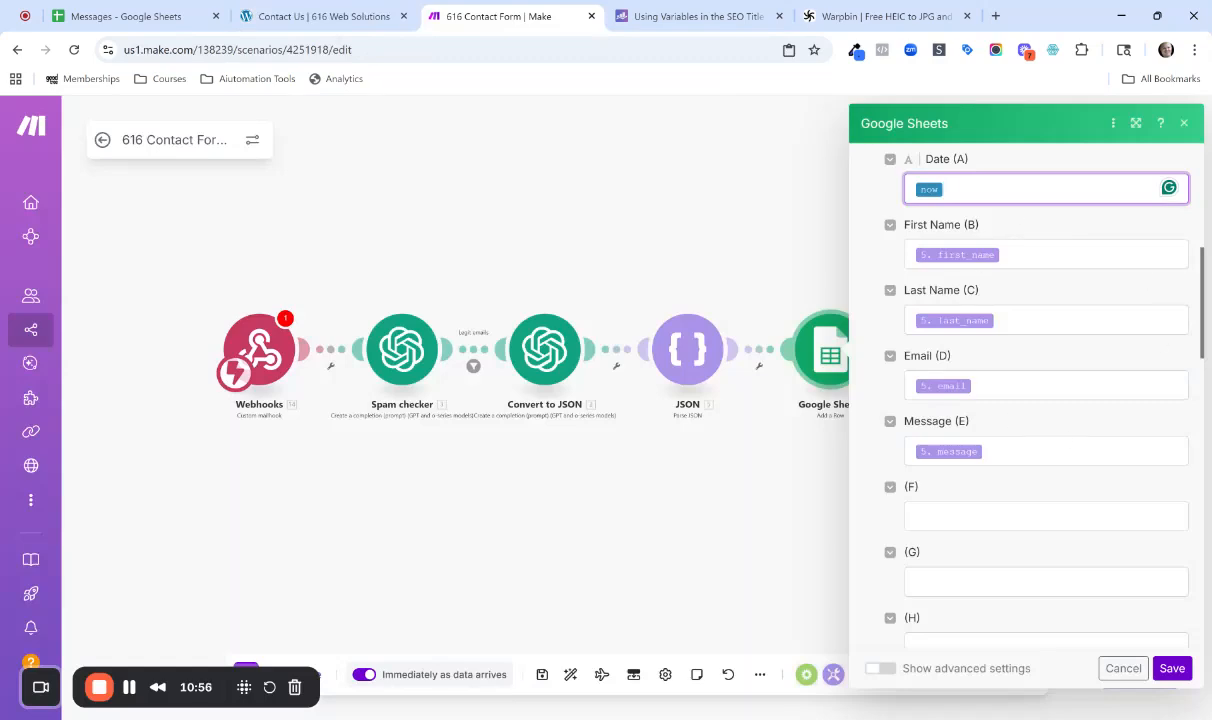
pyautogui.click(1183, 126)
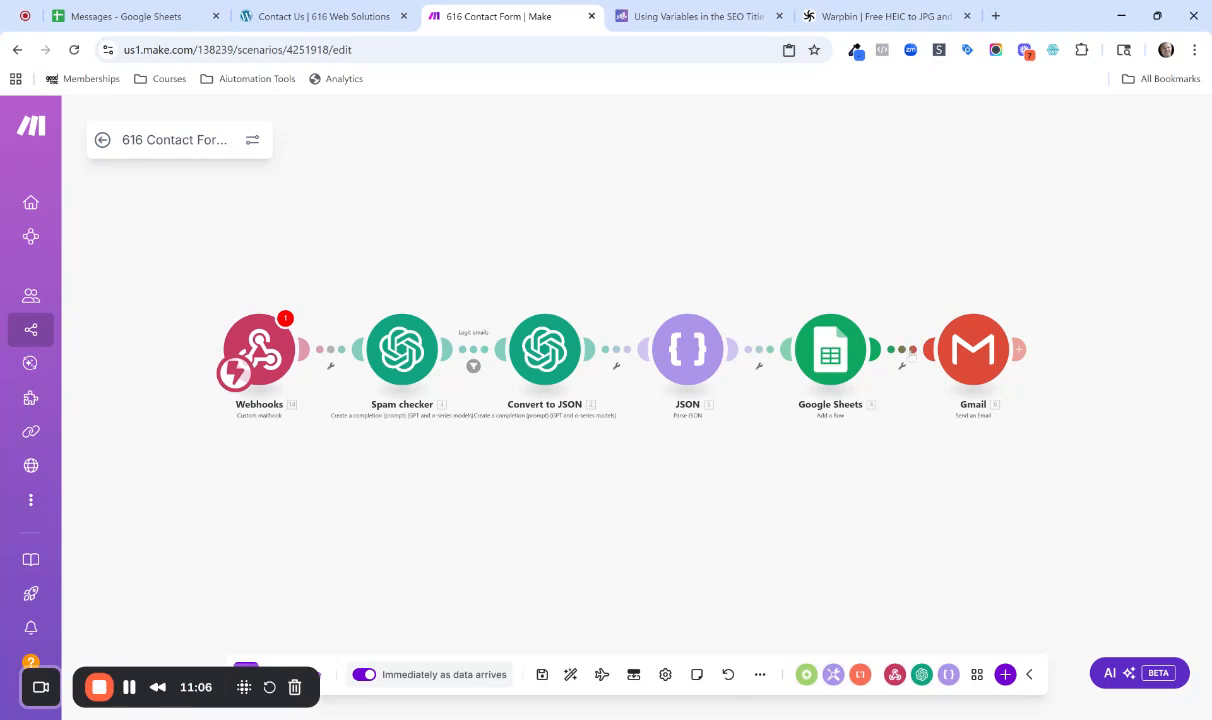
# Try a router with a second route between the Google Sheets and Gmail modules, and delete the router module.
pyautogui.moveTo(952, 349); pyautogui.dragTo(1030, 349)
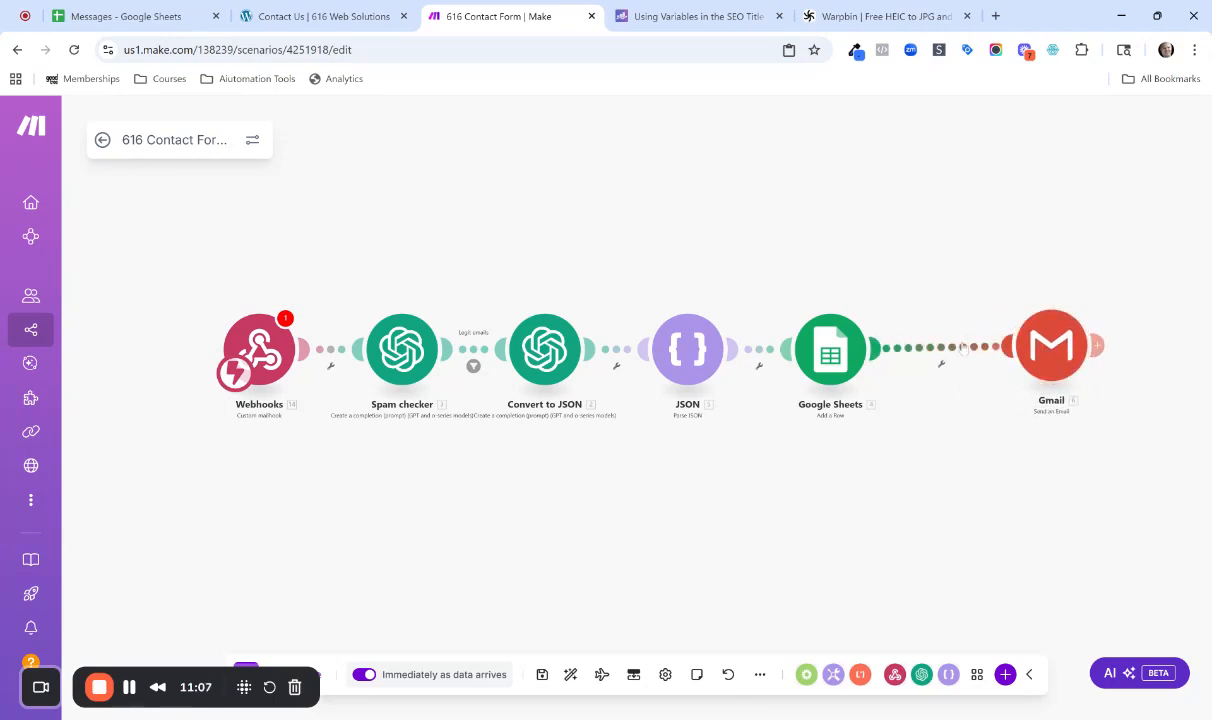
pyautogui.rightClick(965, 348)
pyautogui.click(1020, 434)
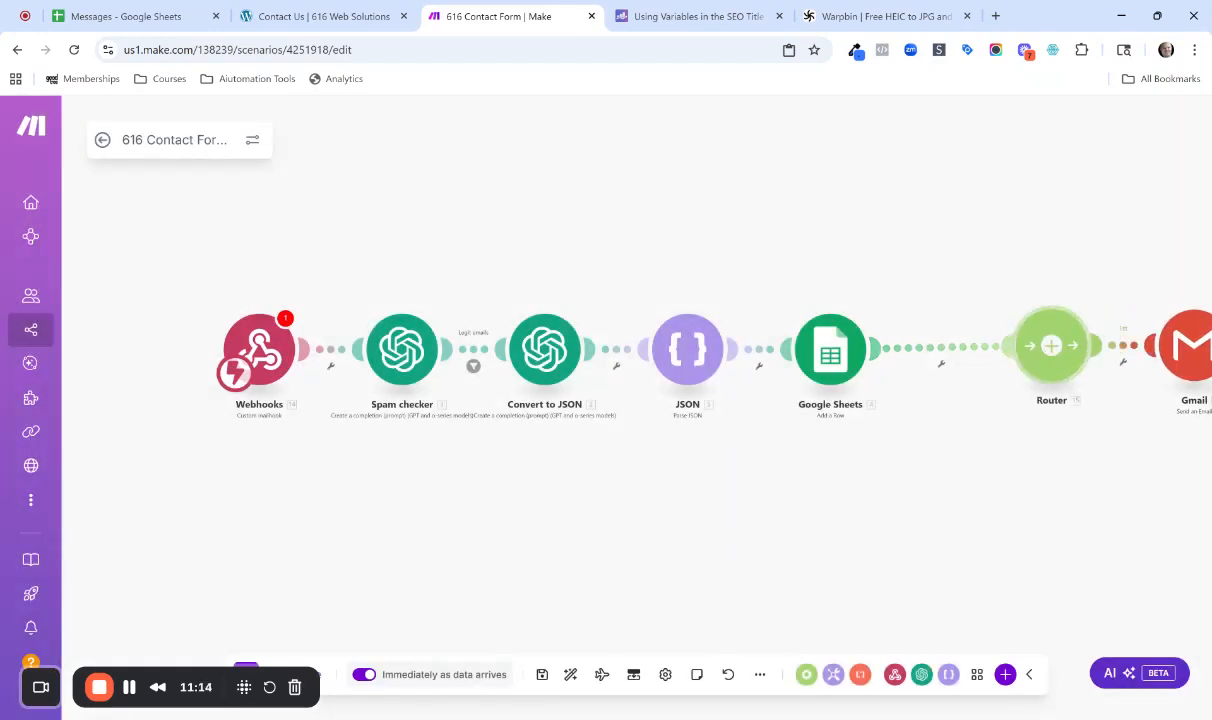
pyautogui.click(1051, 345)
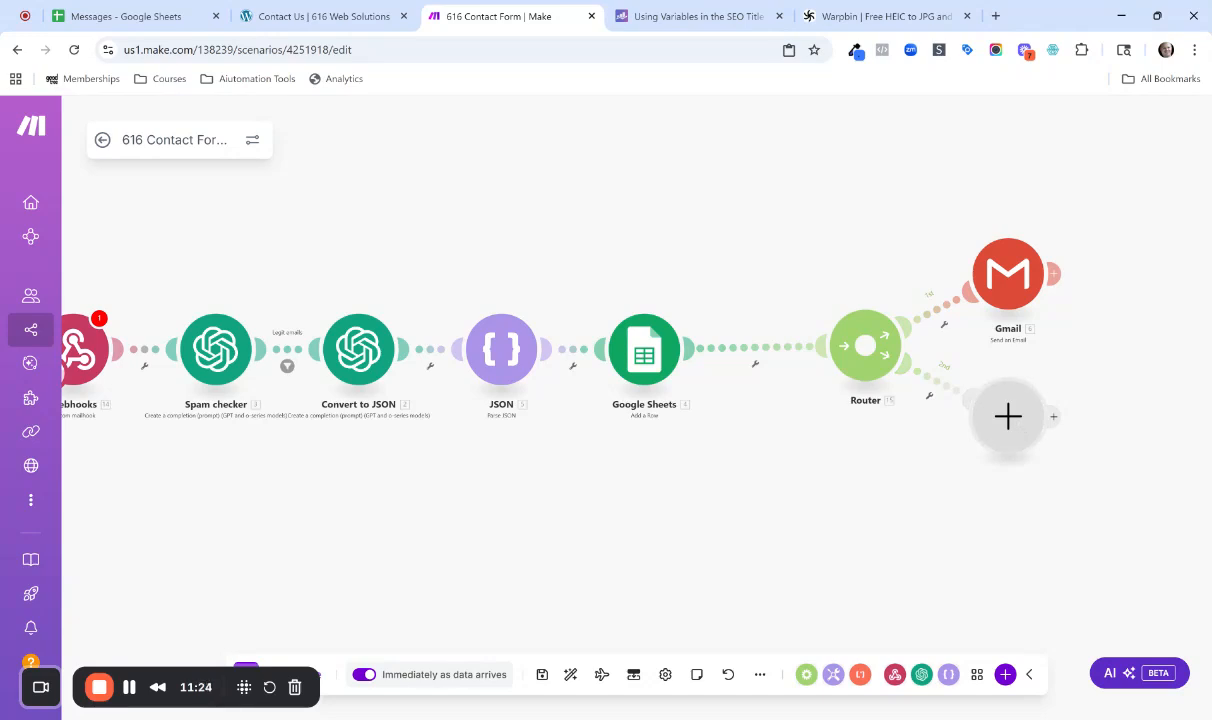
pyautogui.rightClick(868, 371)
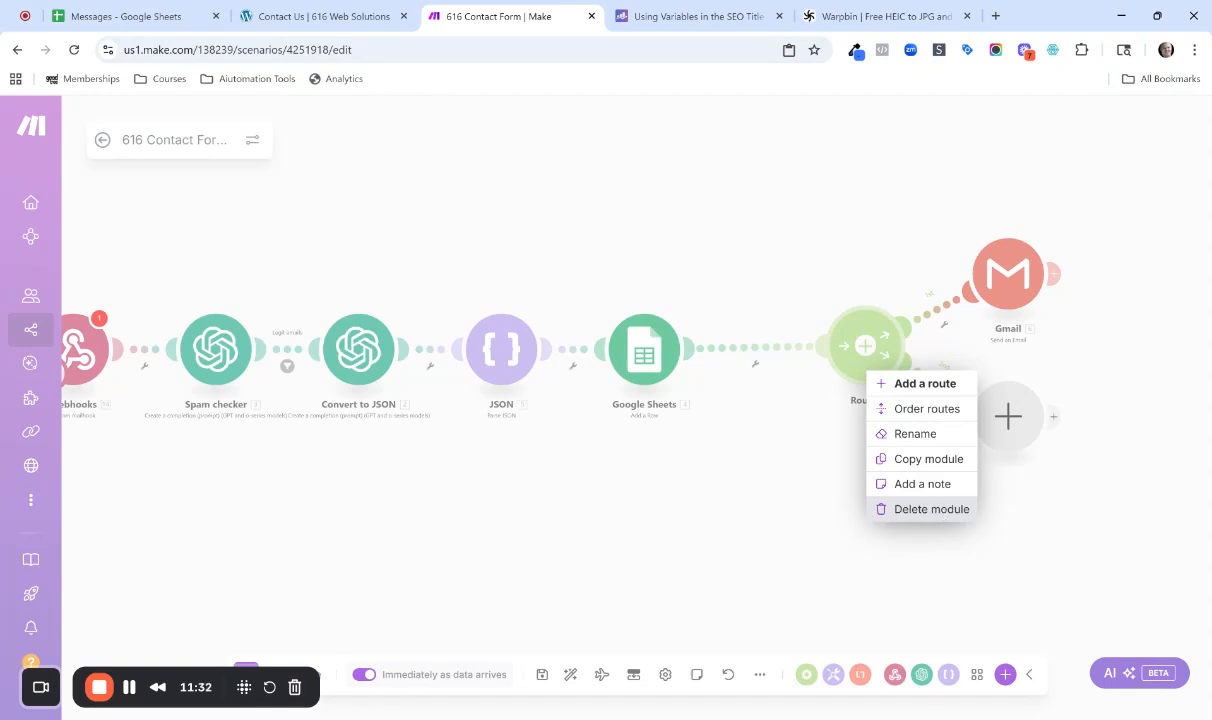
pyautogui.click(939, 509)
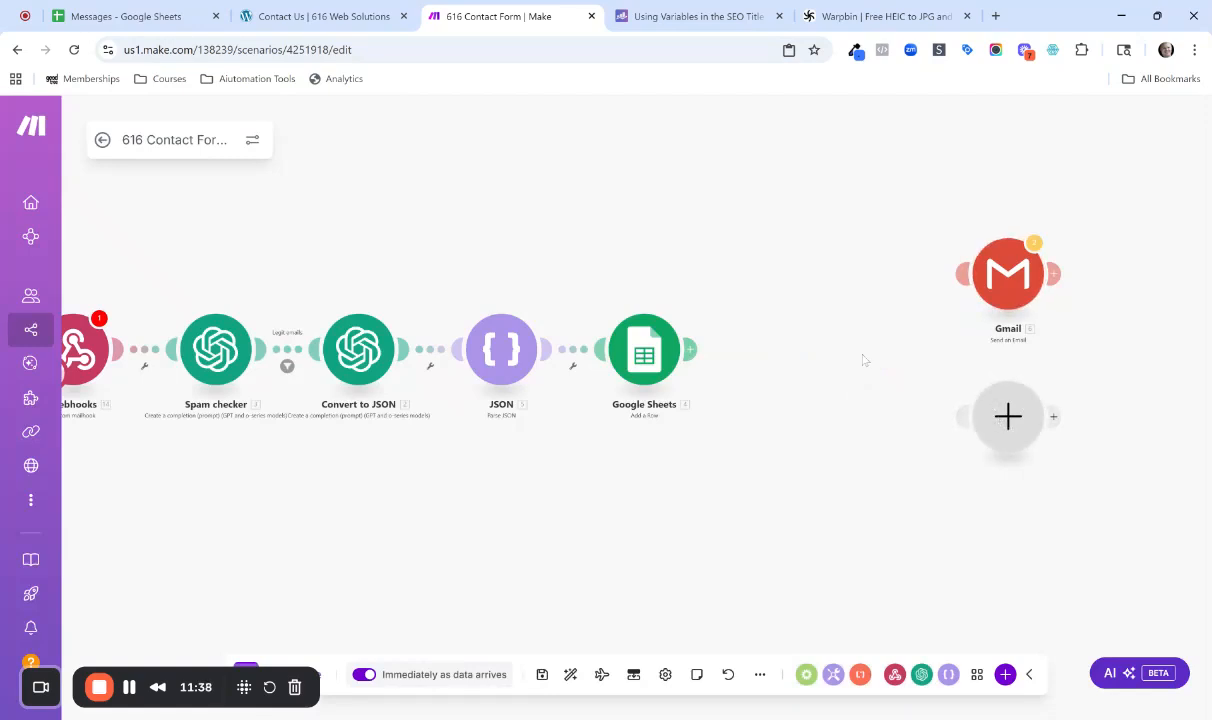
# Reconnect the Gmail module directly after the Google Sheets module.
pyautogui.moveTo(972, 292); pyautogui.dragTo(765, 368)
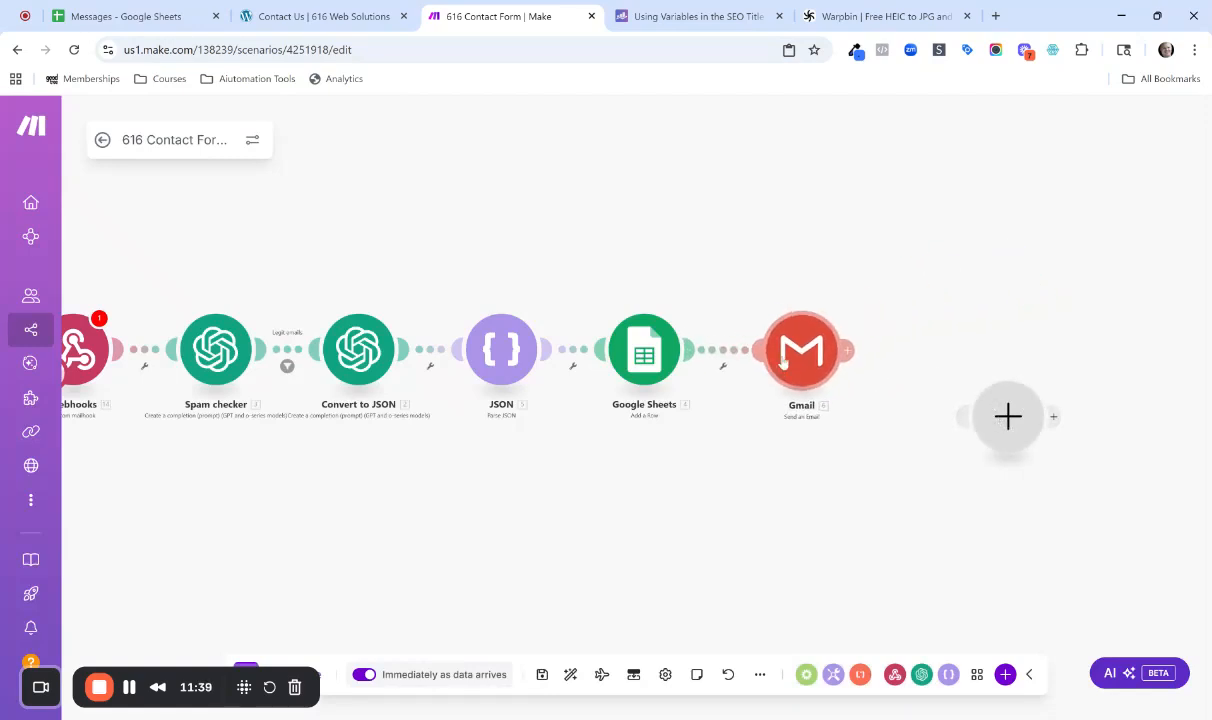
pyautogui.click(1010, 418)
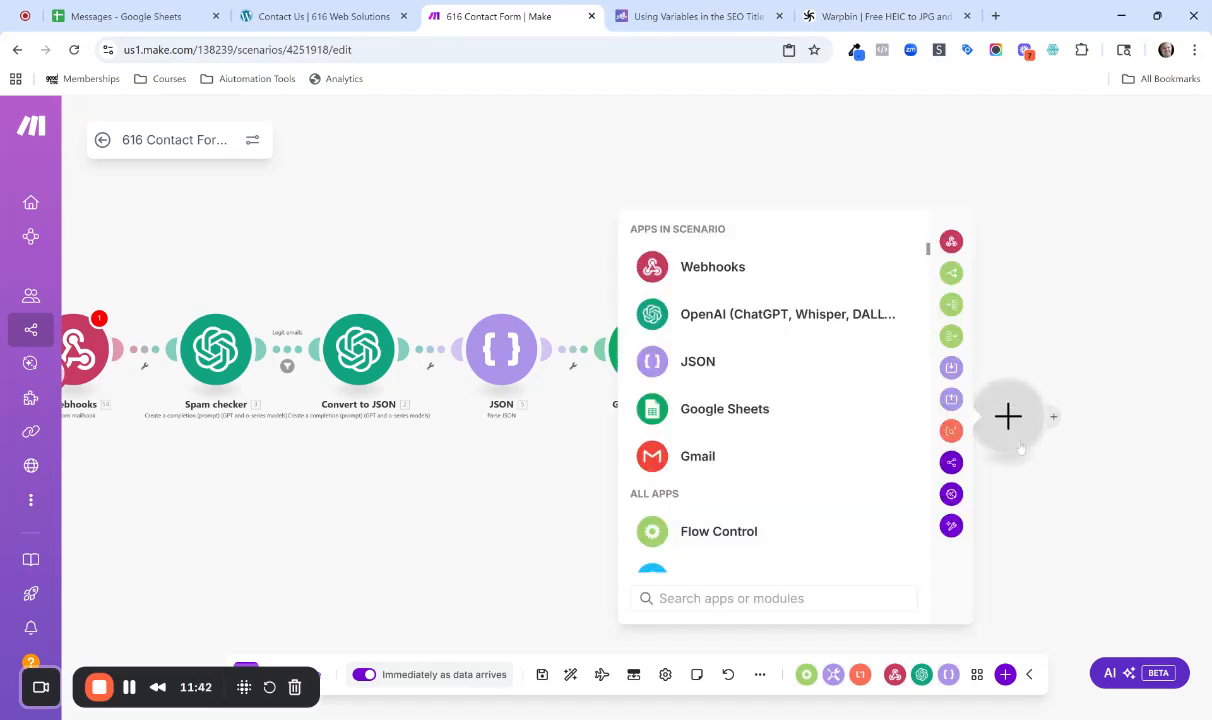
pyautogui.click(1101, 286)
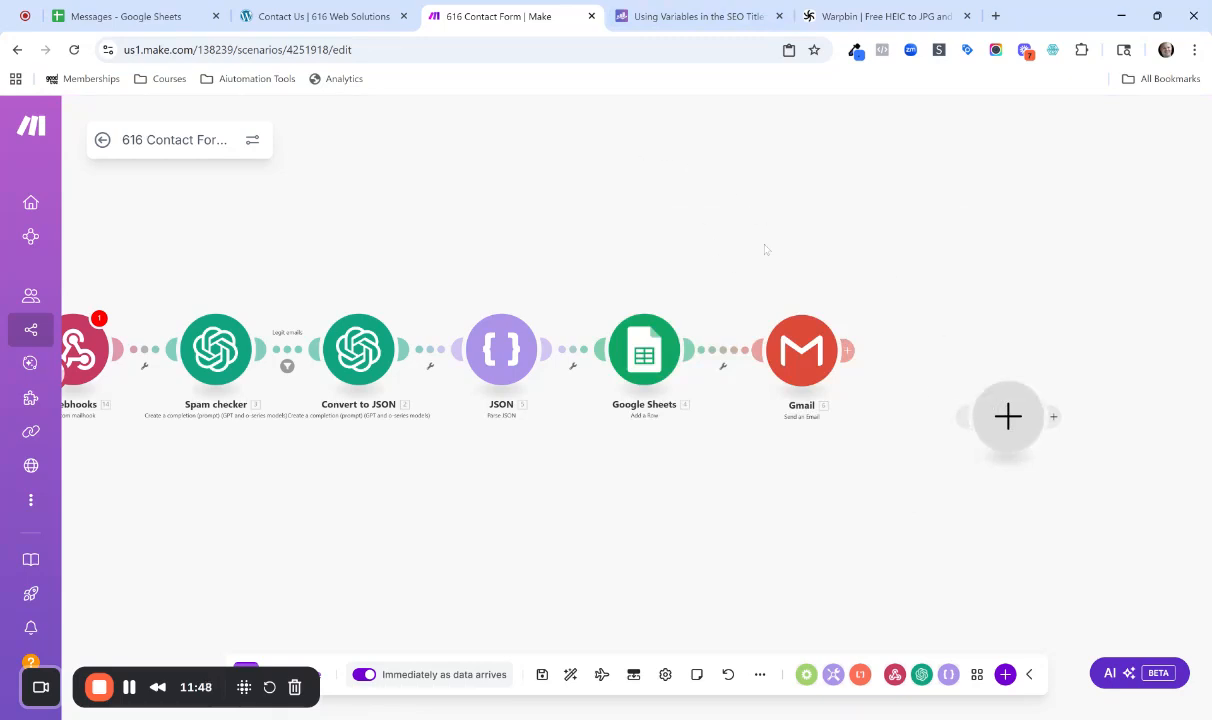
pyautogui.moveTo(526, 124); pyautogui.dragTo(653, 121)
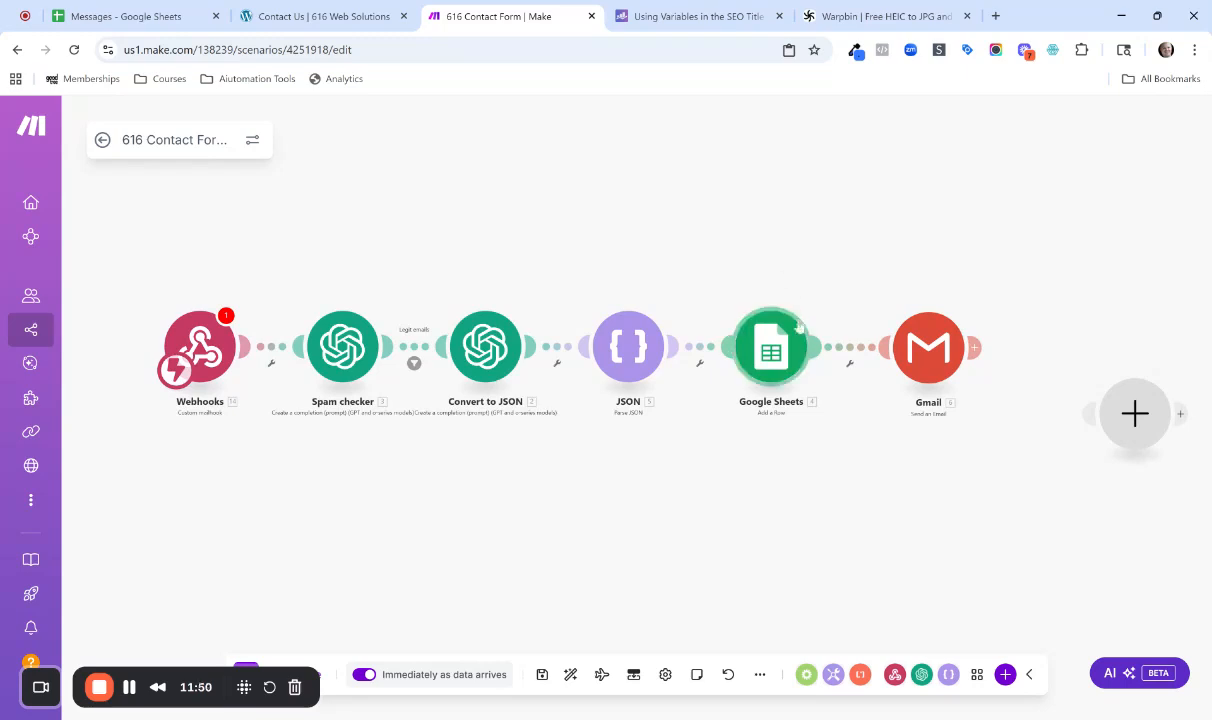
# Map the parsed JSON phone_number to column F in the Google Sheets module and save its settings.
pyautogui.click(740, 335)
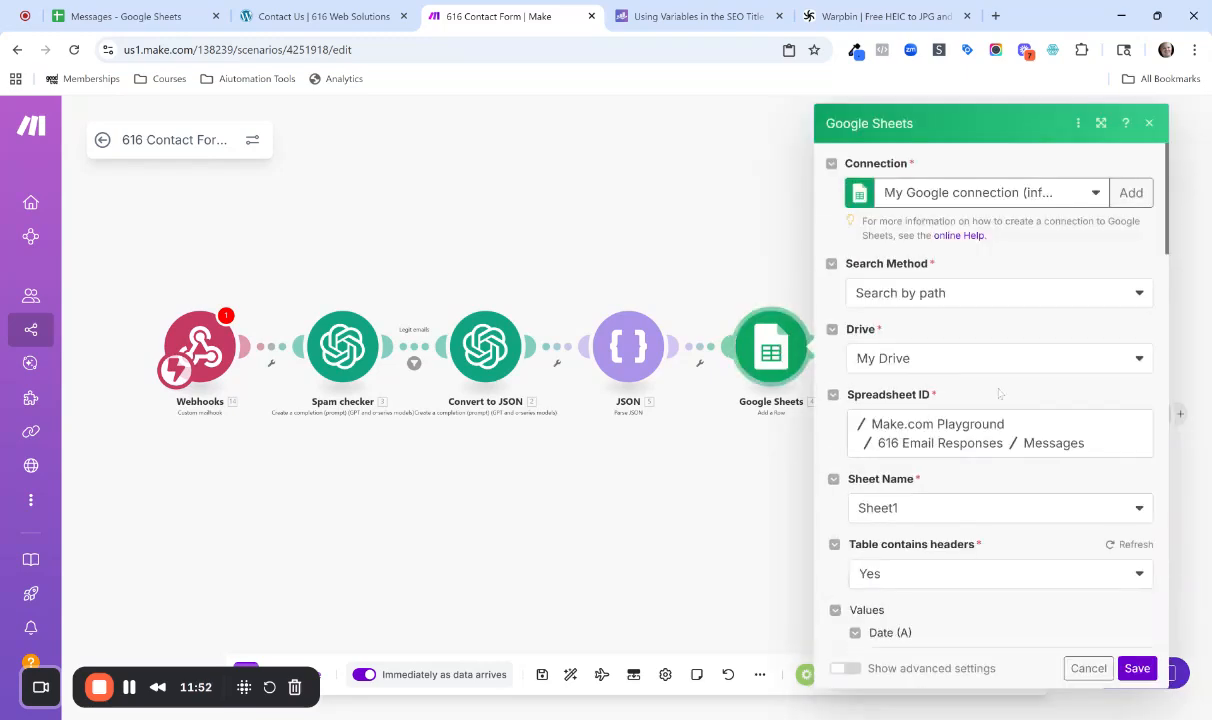
pyautogui.scroll(-3, 990, 430)
pyautogui.click(1010, 412)
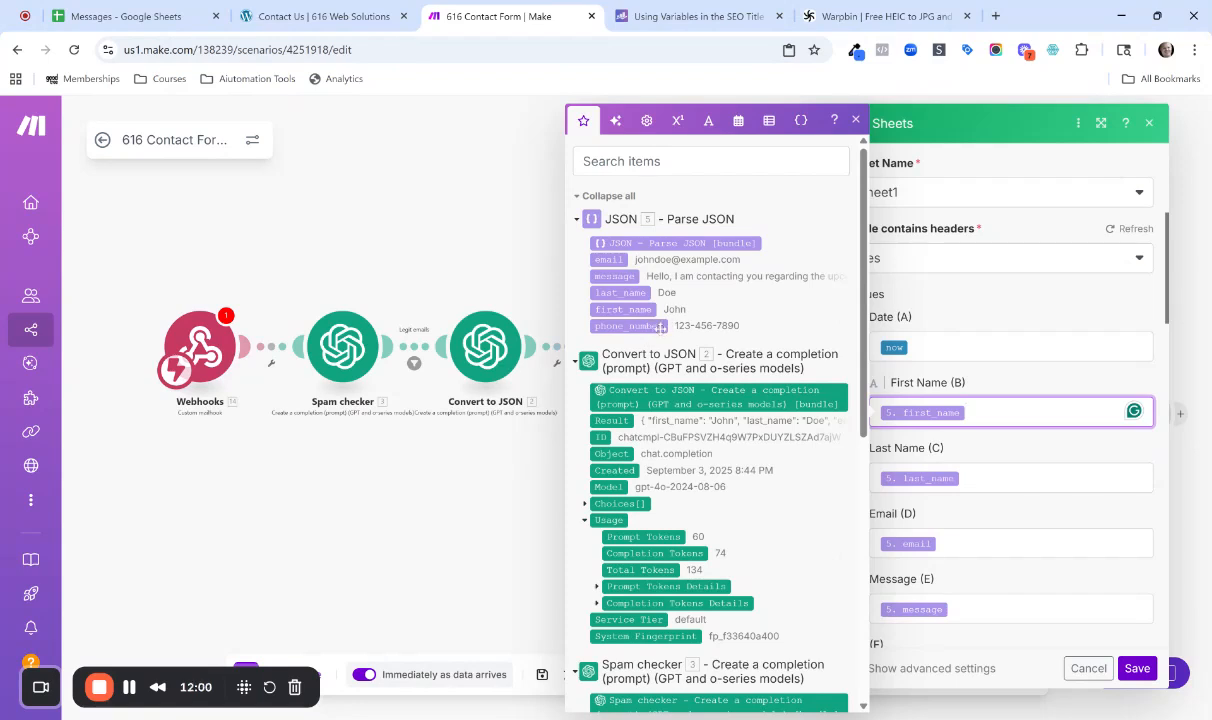
pyautogui.scroll(-2, 1010, 400)
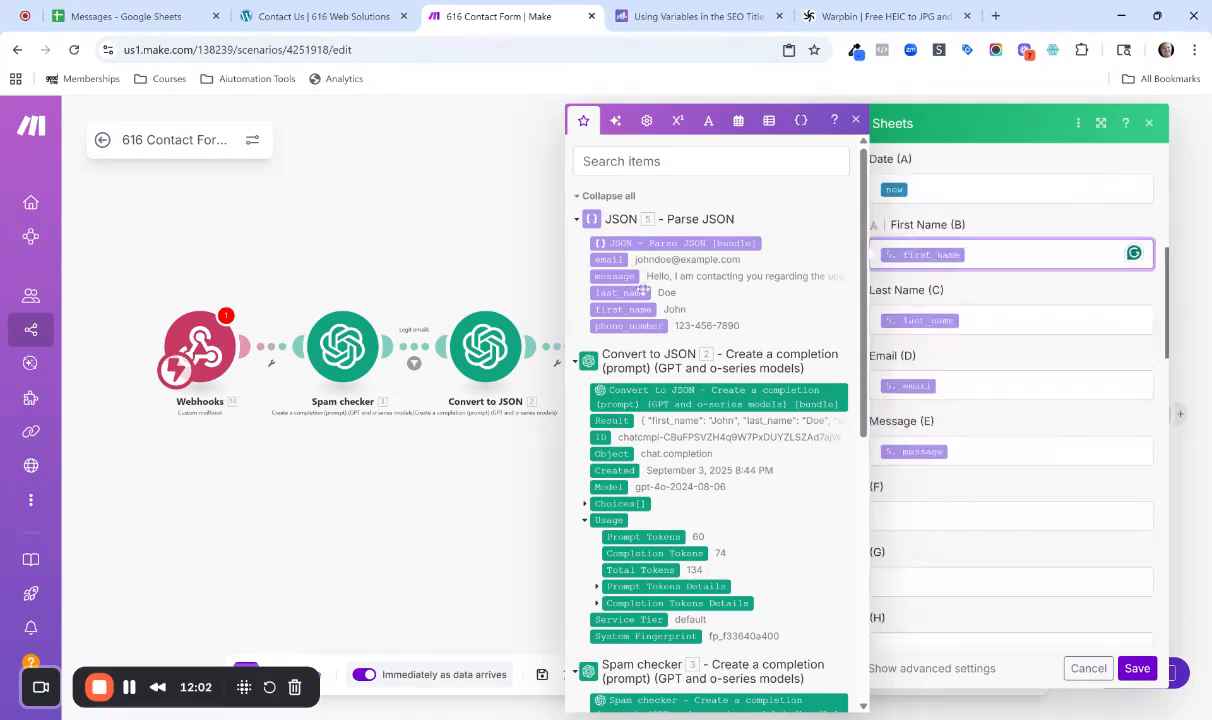
pyautogui.click(980, 516)
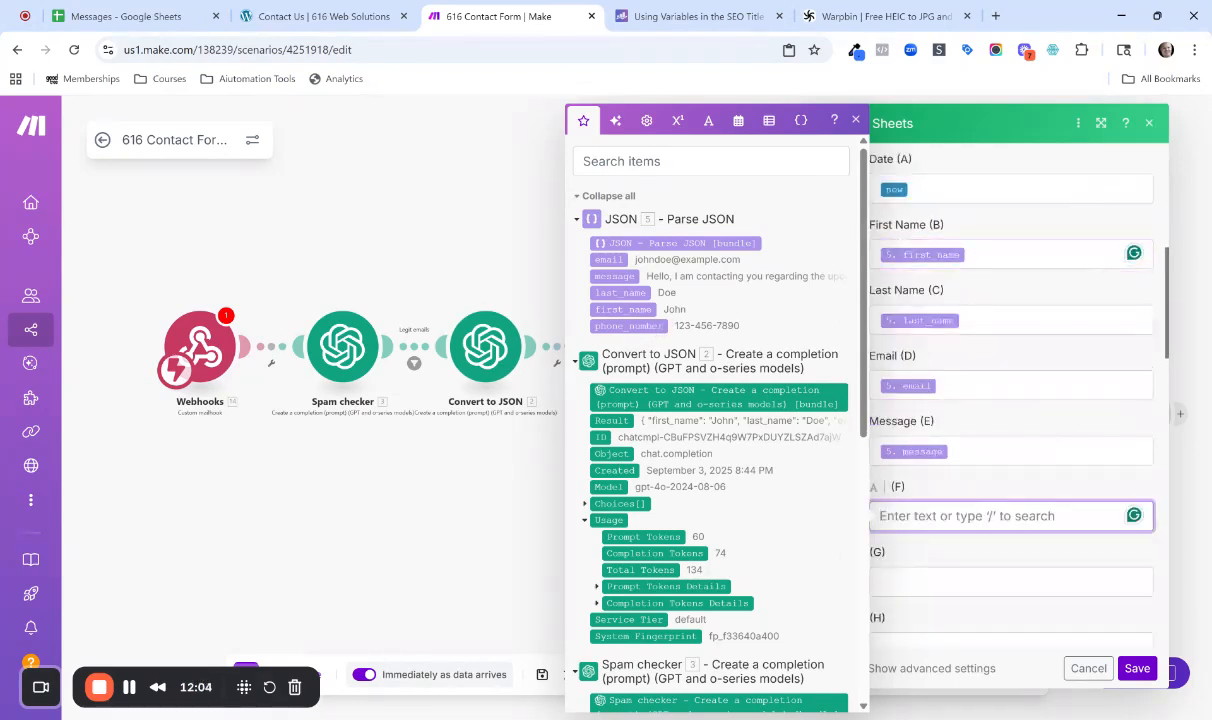
pyautogui.click(628, 326)
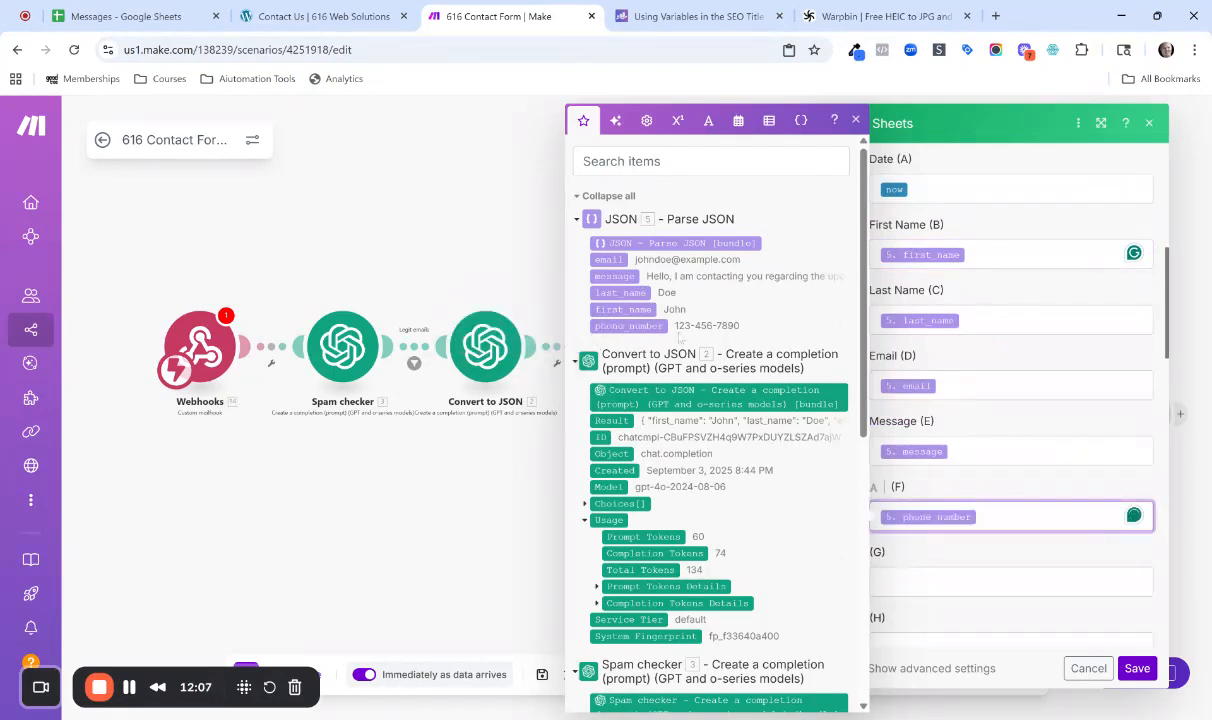
pyautogui.click(1138, 668)
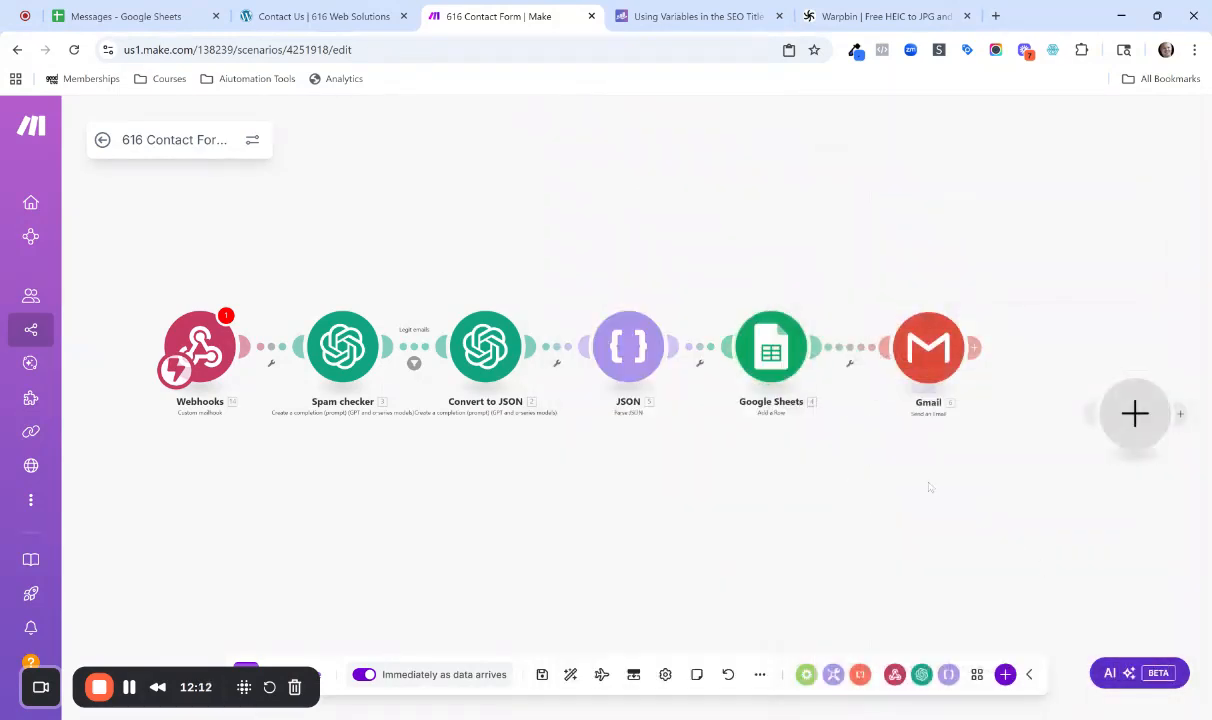
# Check and save the existing Gmail reply settings, and add a second Gmail Send an Email module after it.
pyautogui.click(917, 364)
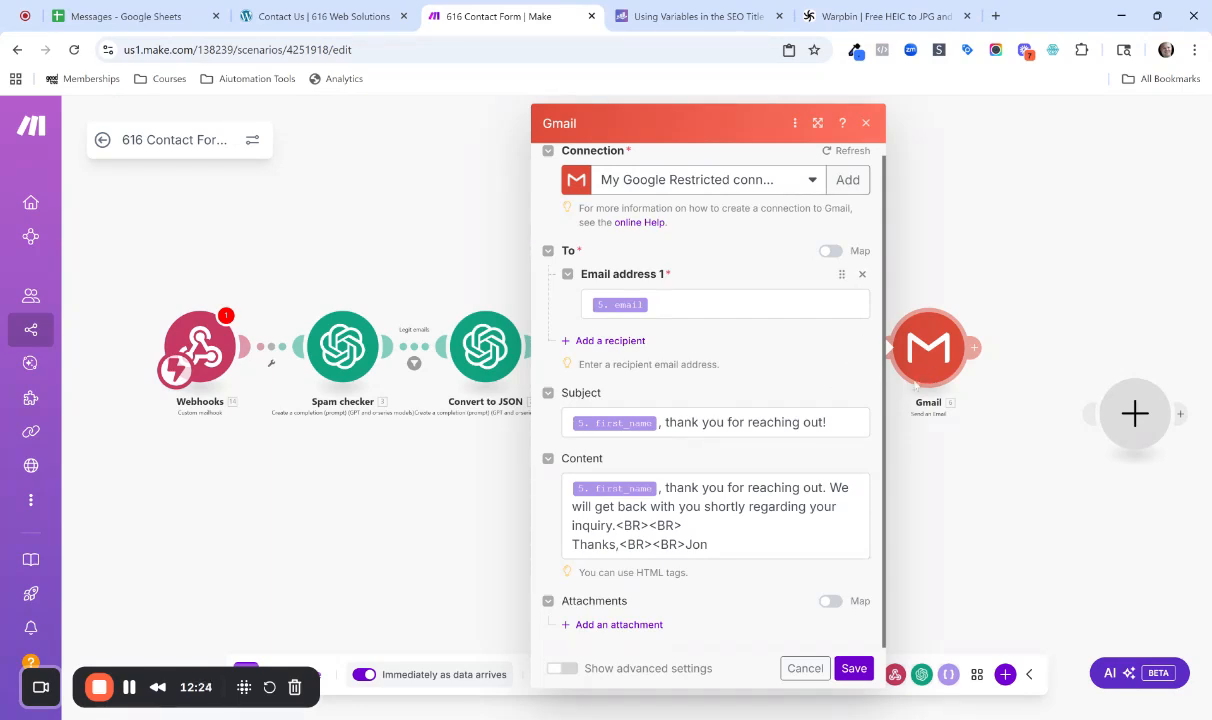
pyautogui.click(853, 668)
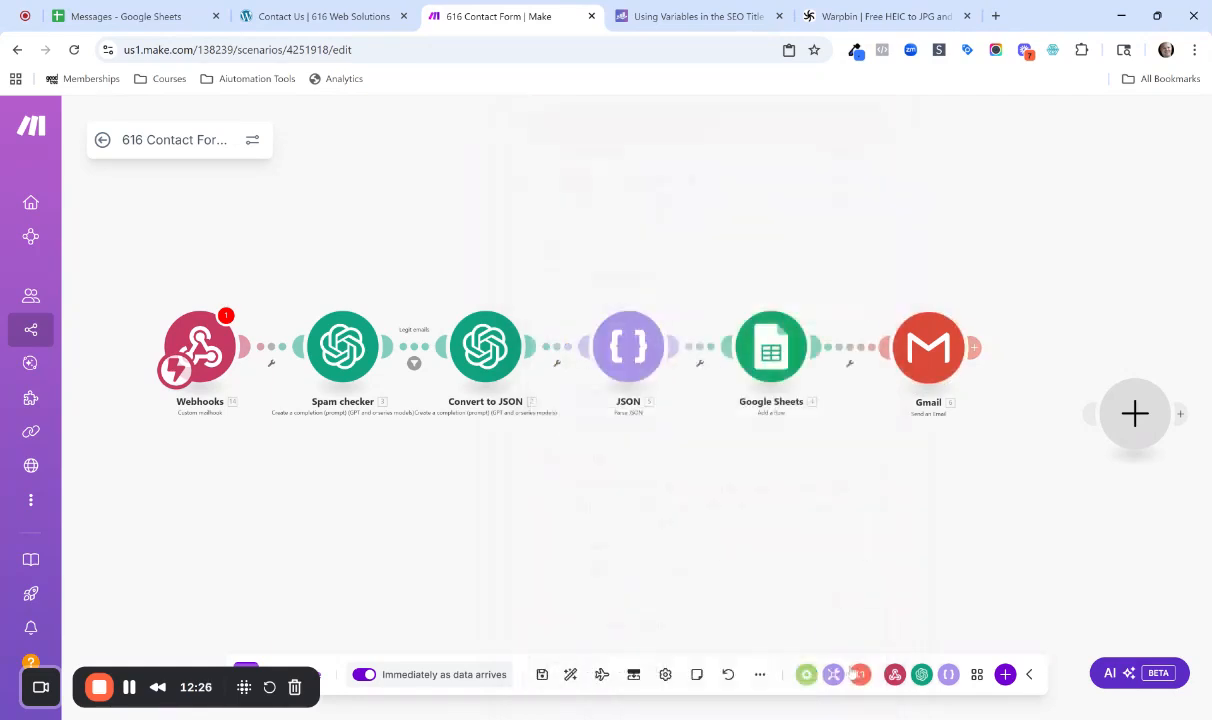
pyautogui.click(973, 348)
pyautogui.click(990, 362)
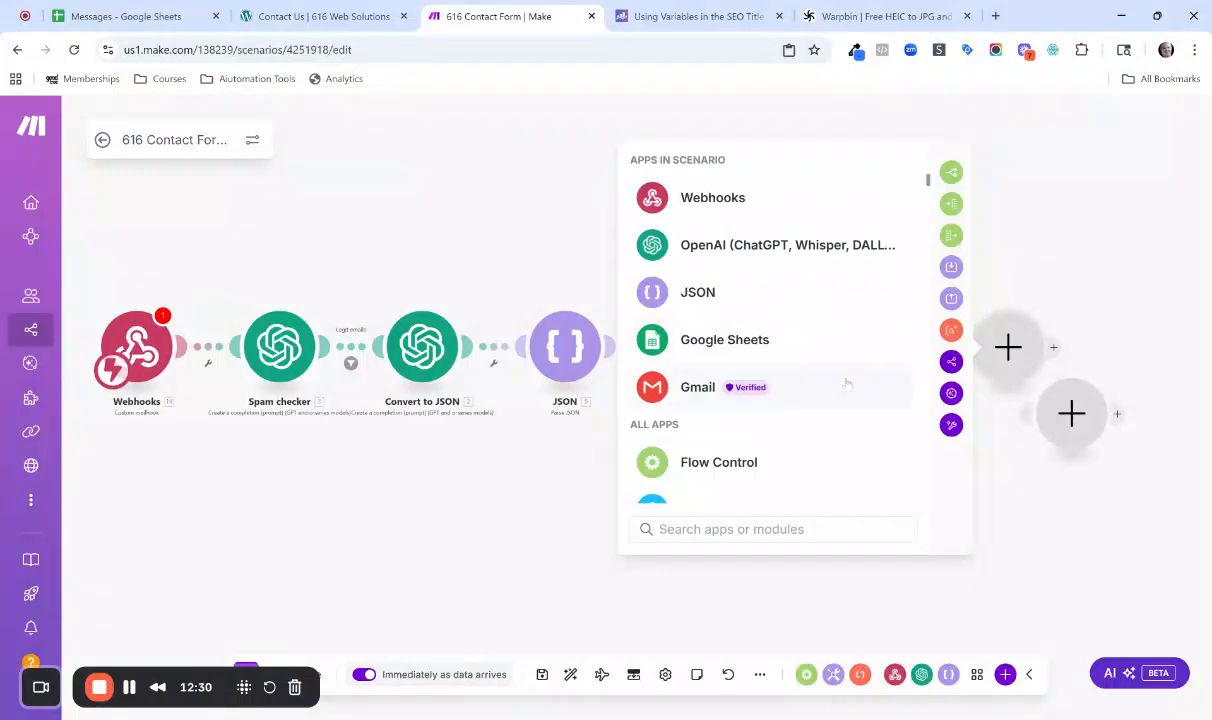
pyautogui.click(780, 375)
pyautogui.scroll(-5, 806, 380)
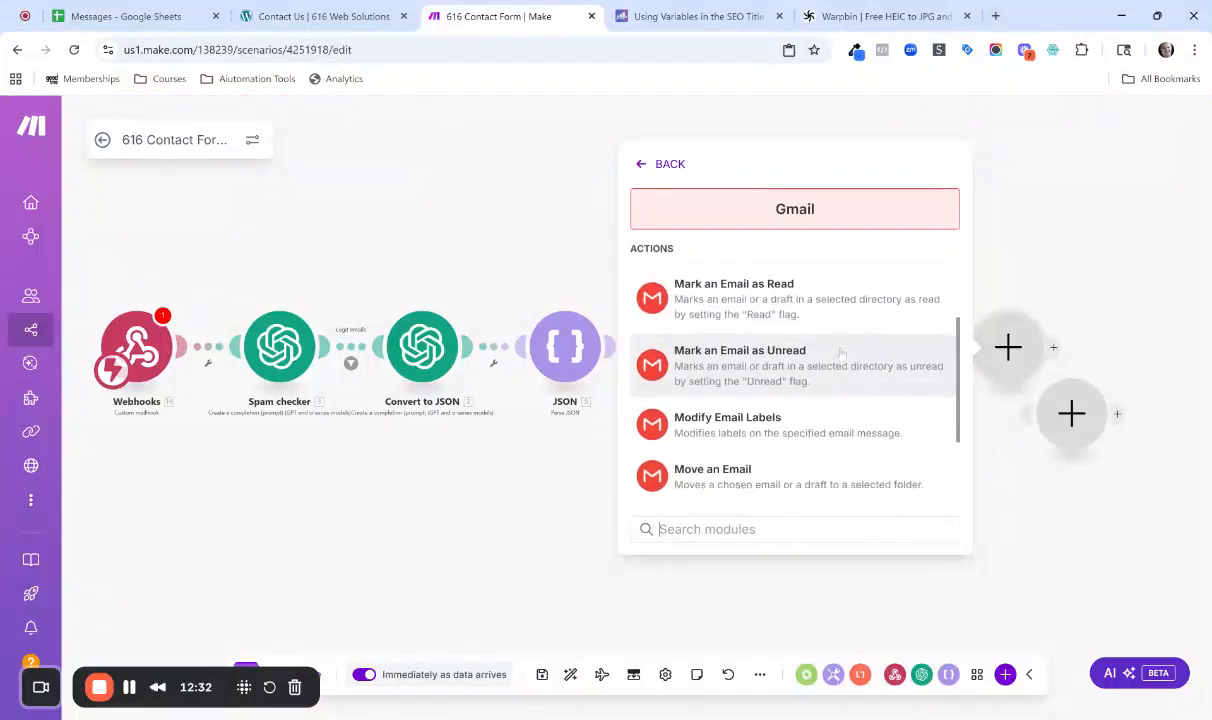
pyautogui.scroll(-2, 843, 365)
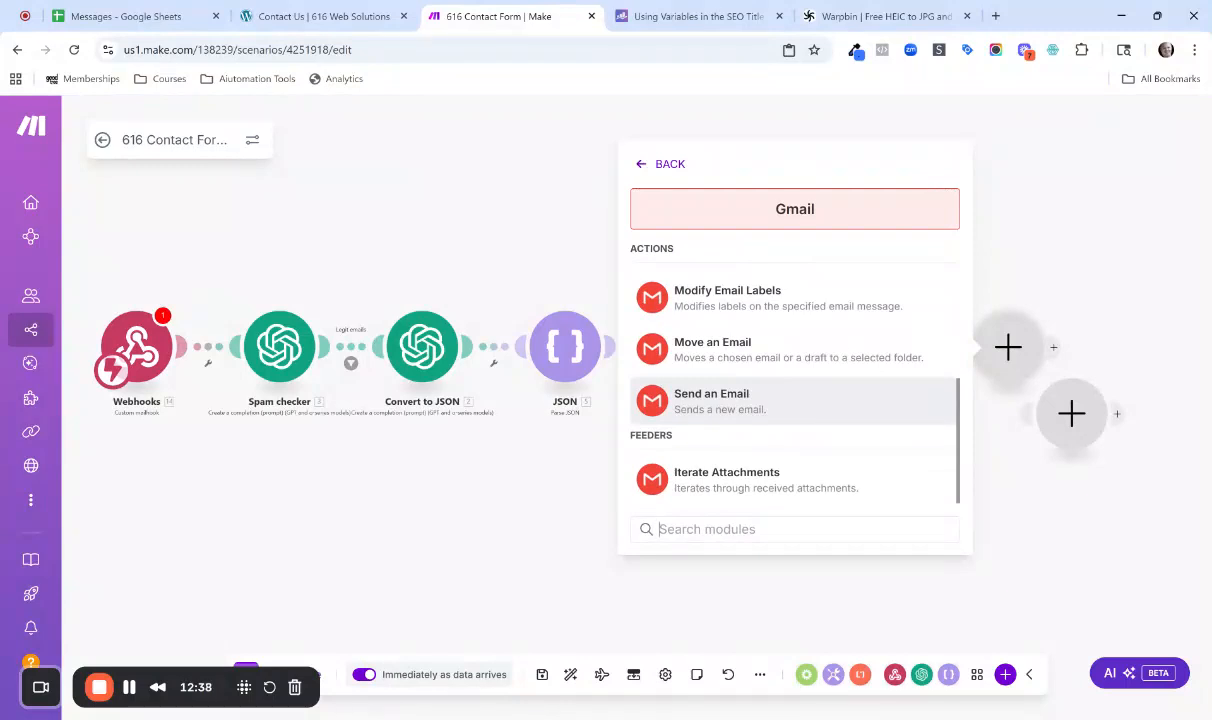
pyautogui.click(815, 393)
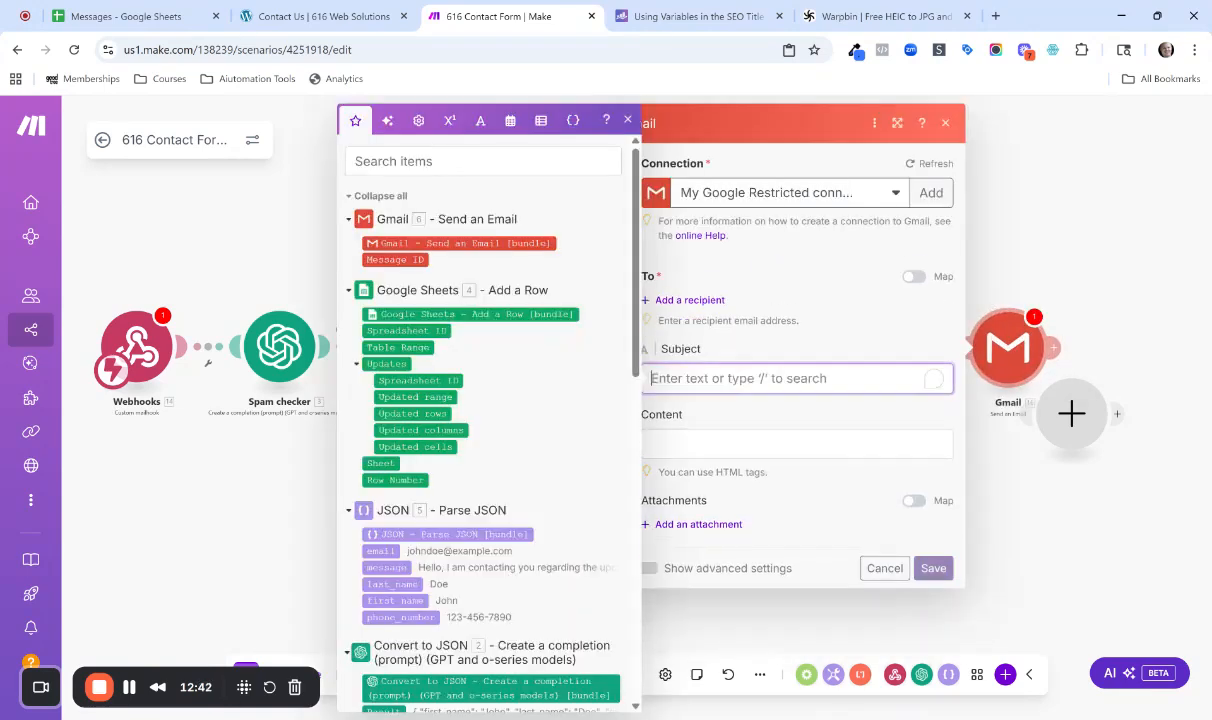
# Add a recipient to the new Gmail module and enter the staff member's email address.
pyautogui.click(689, 287)
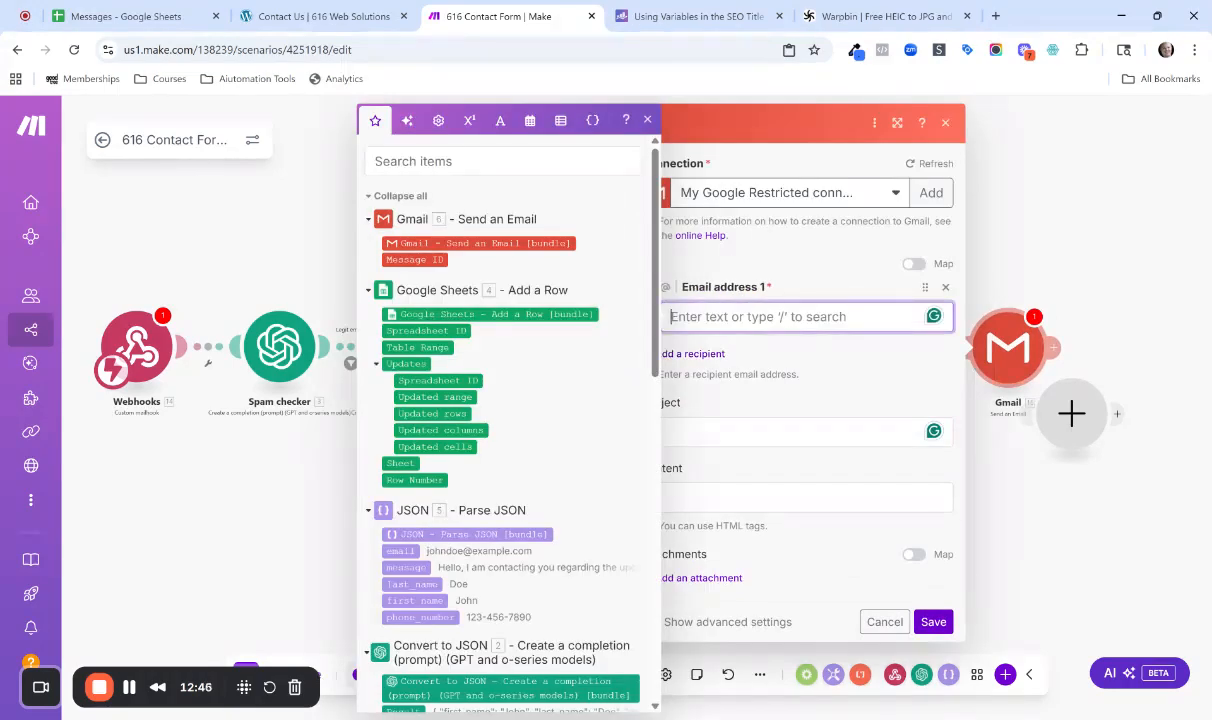
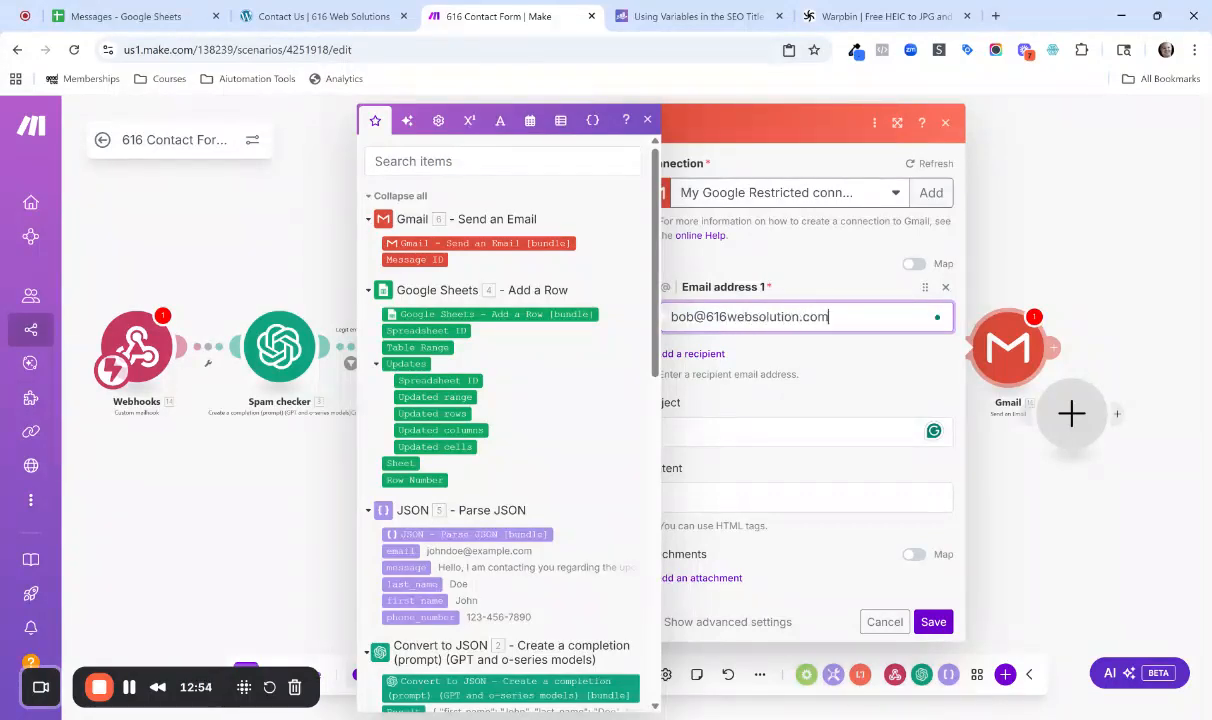
# Set the email subject to "I got something for you" followed by the recipient's first name.
pyautogui.click(786, 432)
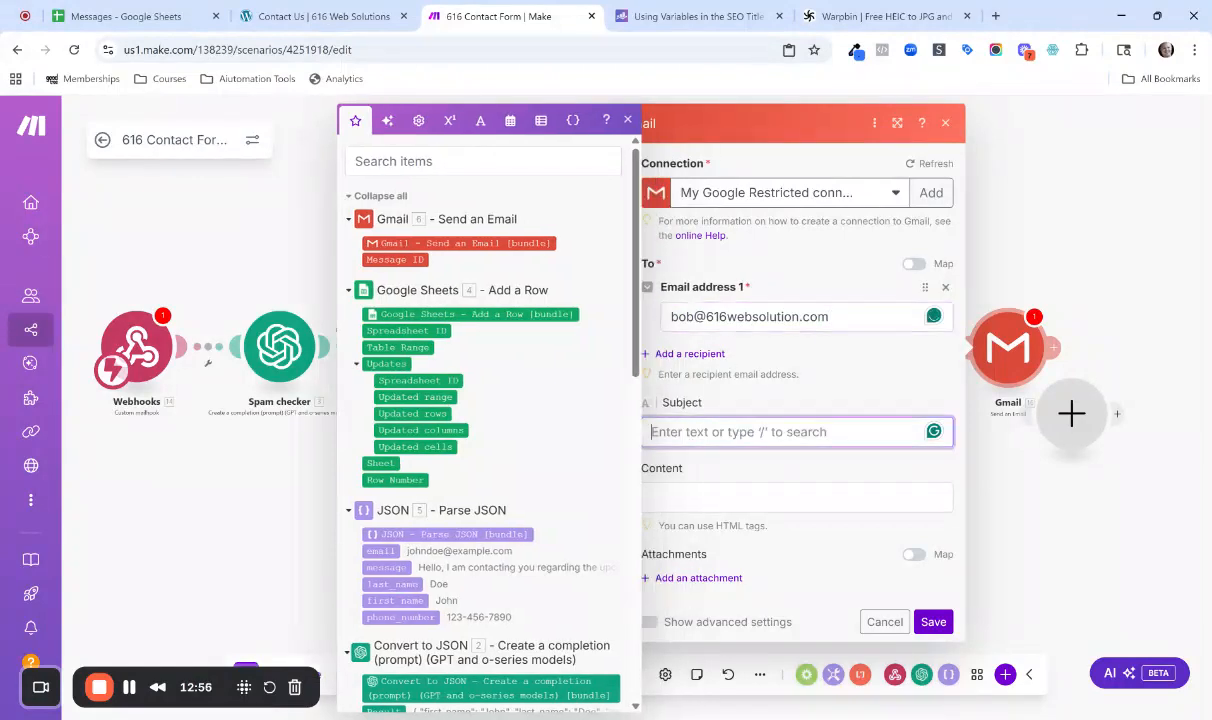
pyautogui.write('I got')
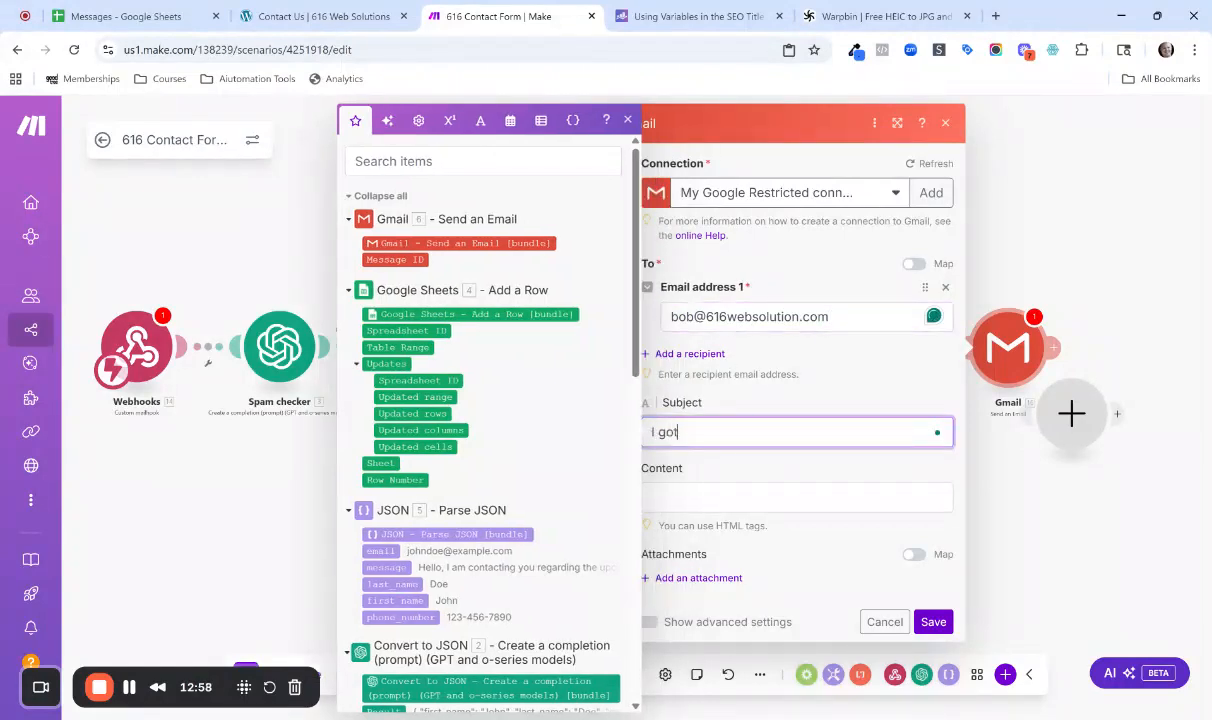
pyautogui.write(' somet')
pyautogui.press('BackSpace')
pyautogui.write('mething for you NBob')
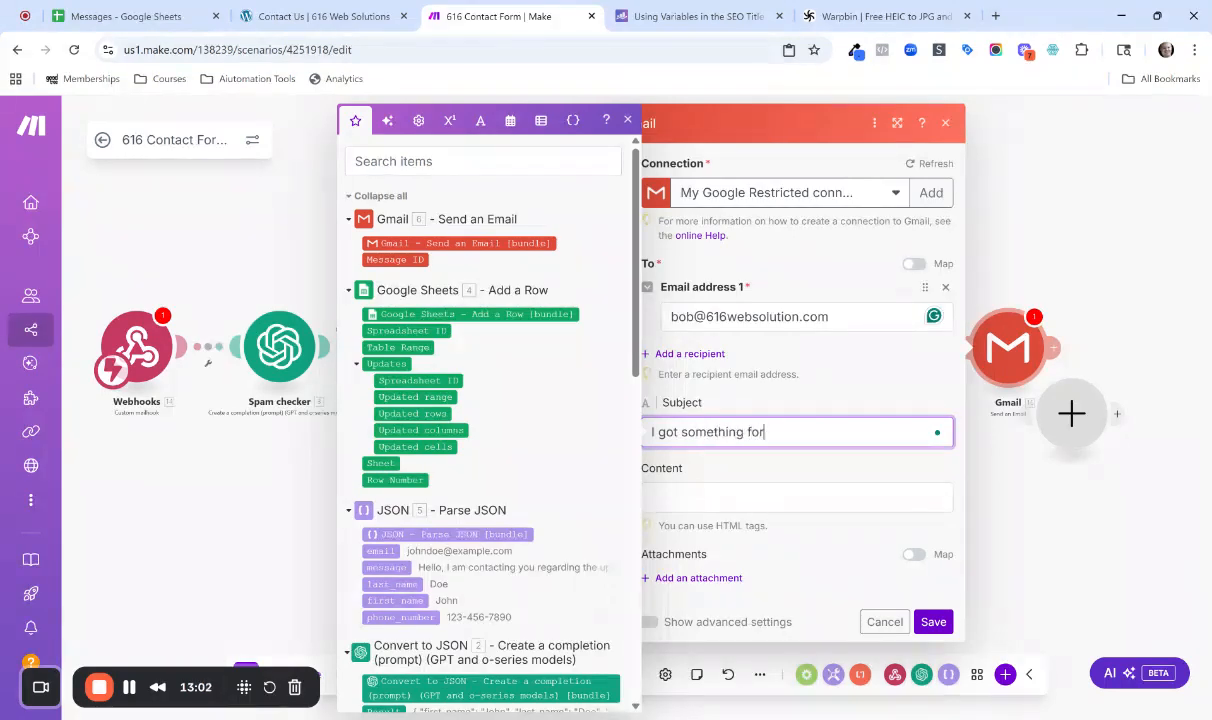
pyautogui.press('BackSpace')
pyautogui.press('BackSpace')
pyautogui.press('BackSpace')
pyautogui.press('BackSpace')
pyautogui.write('Bob')
# Start the email content with "Hello", the recipient's first name and a comma.
pyautogui.click(747, 496)
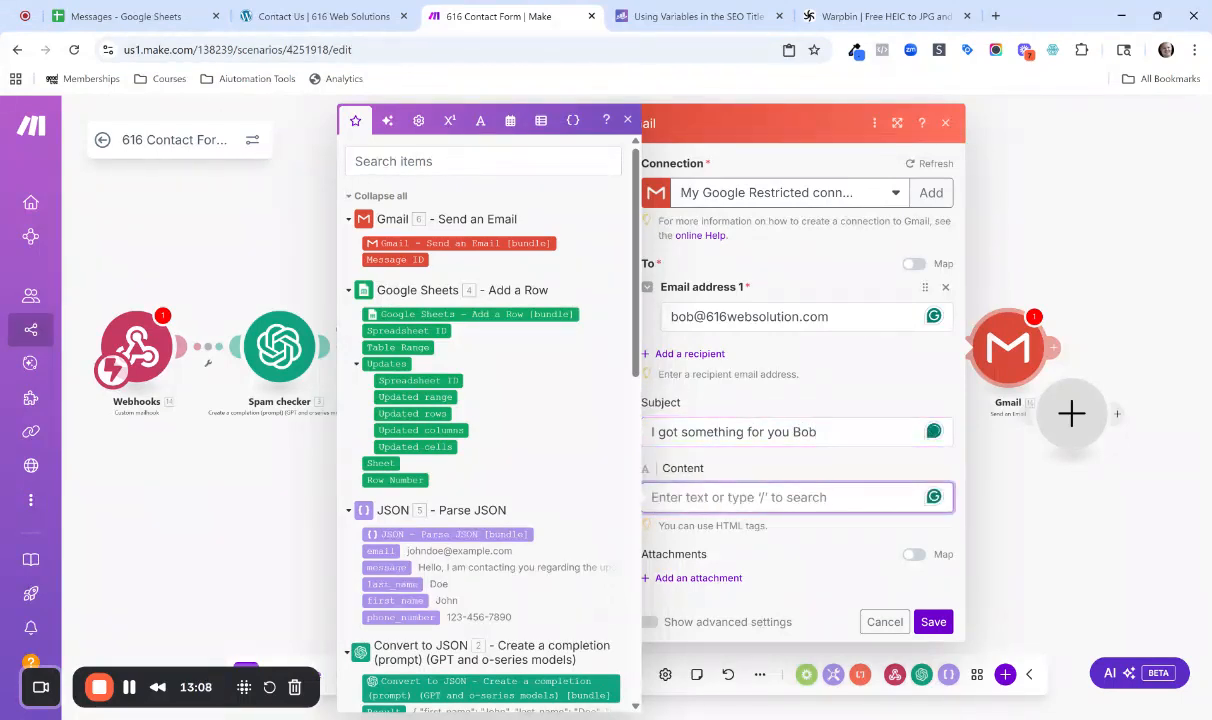
pyautogui.write('Hello ')
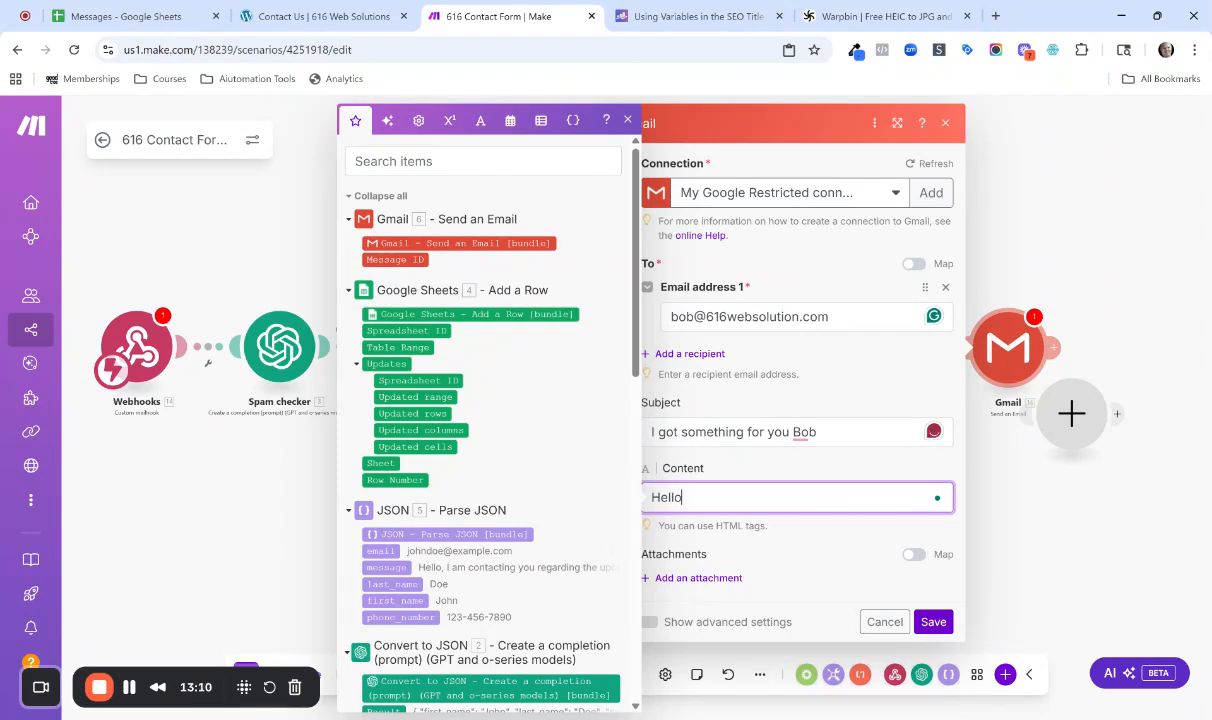
pyautogui.write('Bob,')
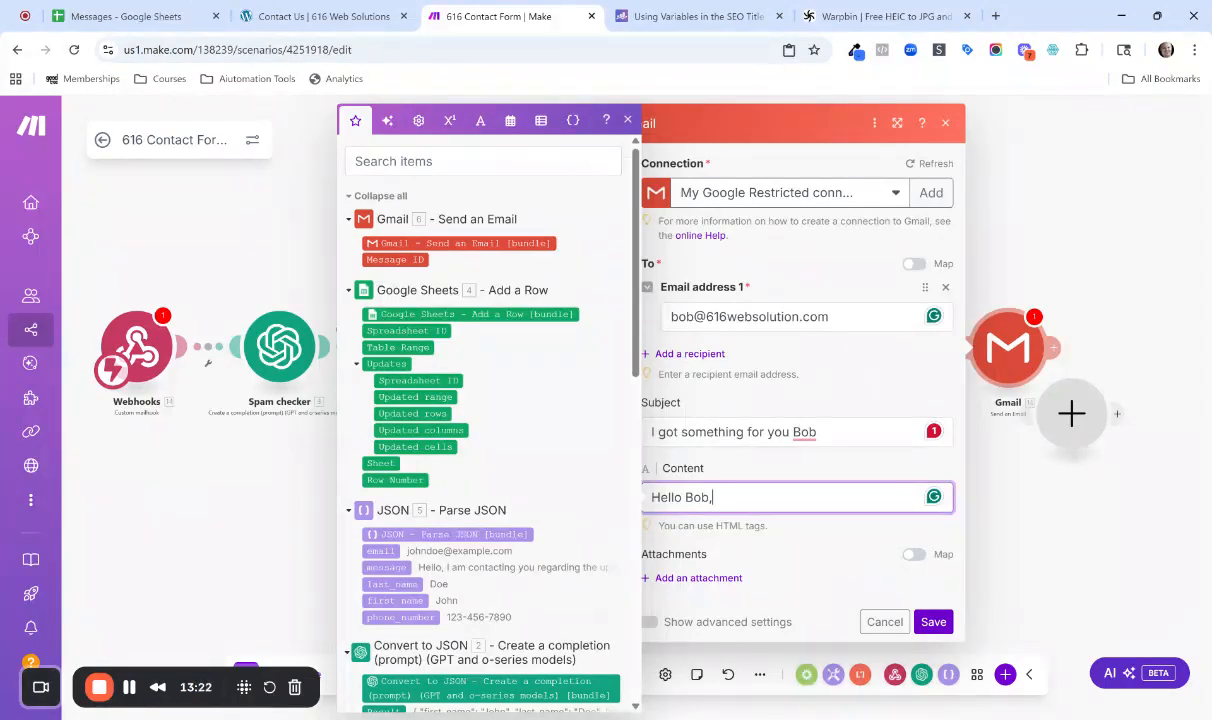
# Try the first_name variable in the greeting in place of the typed name, and restore the recipient's name.
pyautogui.press('Left')
pyautogui.press('BackSpace')
pyautogui.press('BackSpace')
pyautogui.press('BackSpace')
pyautogui.click(412, 600)
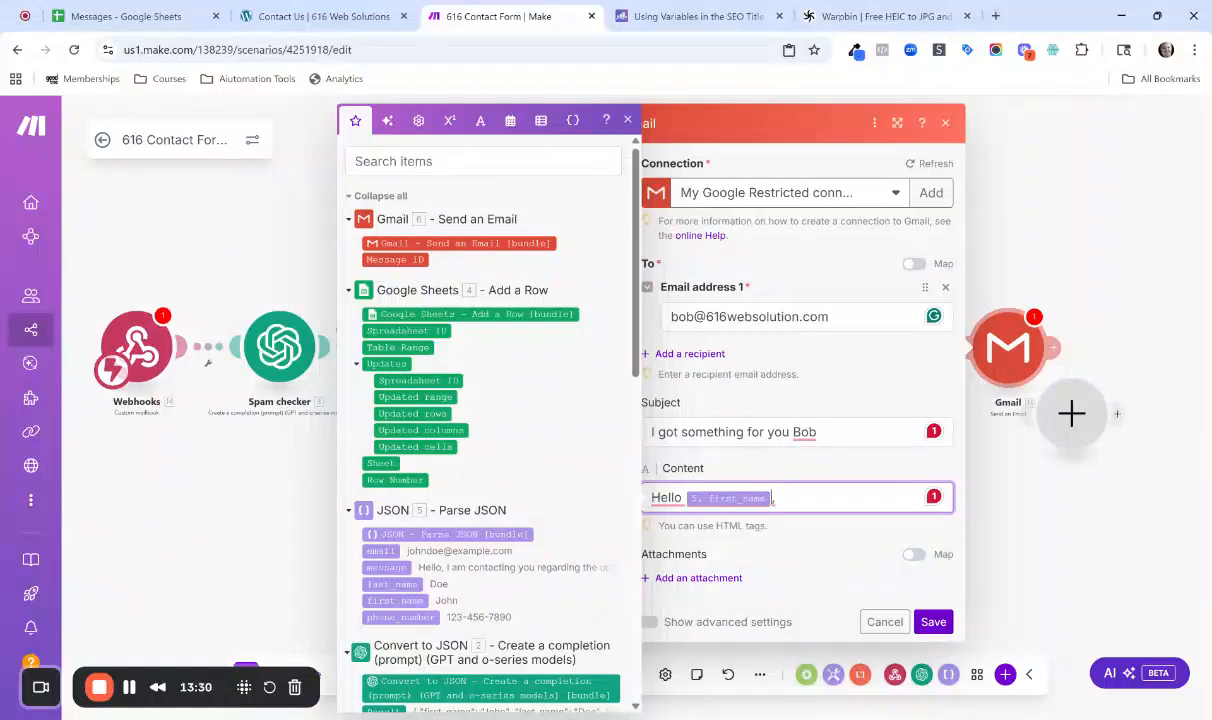
pyautogui.press('BackSpace')
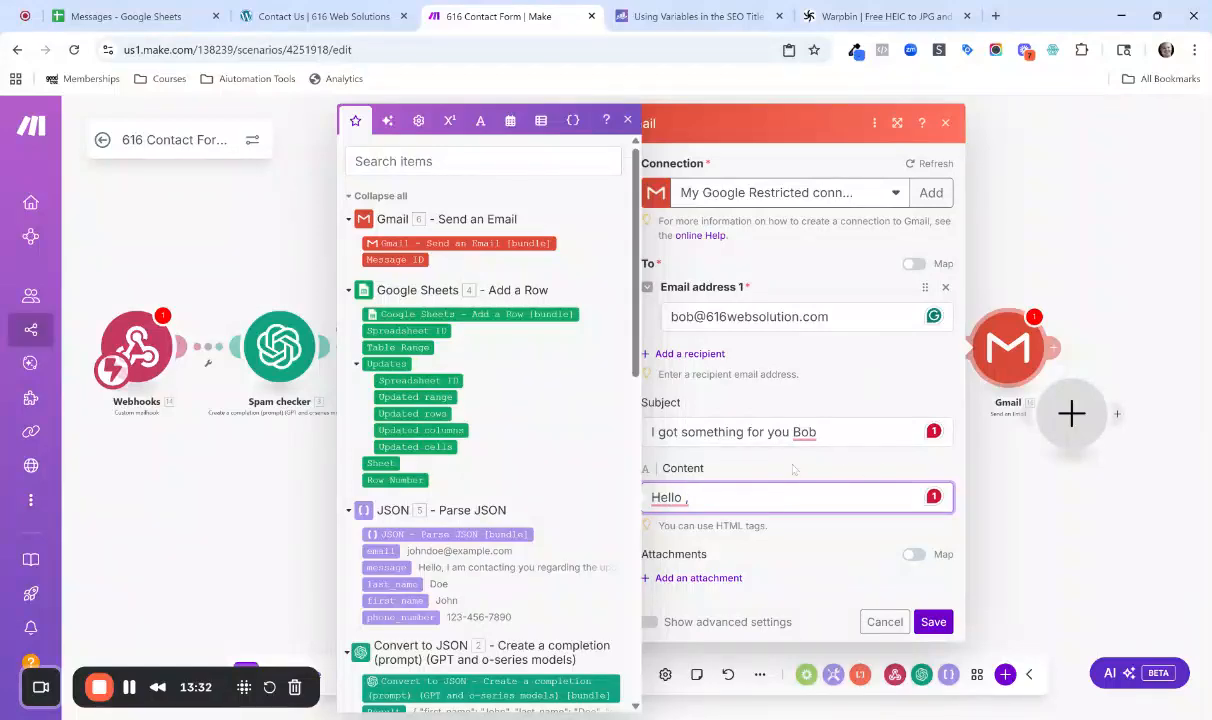
pyautogui.write('Bob,<BR')
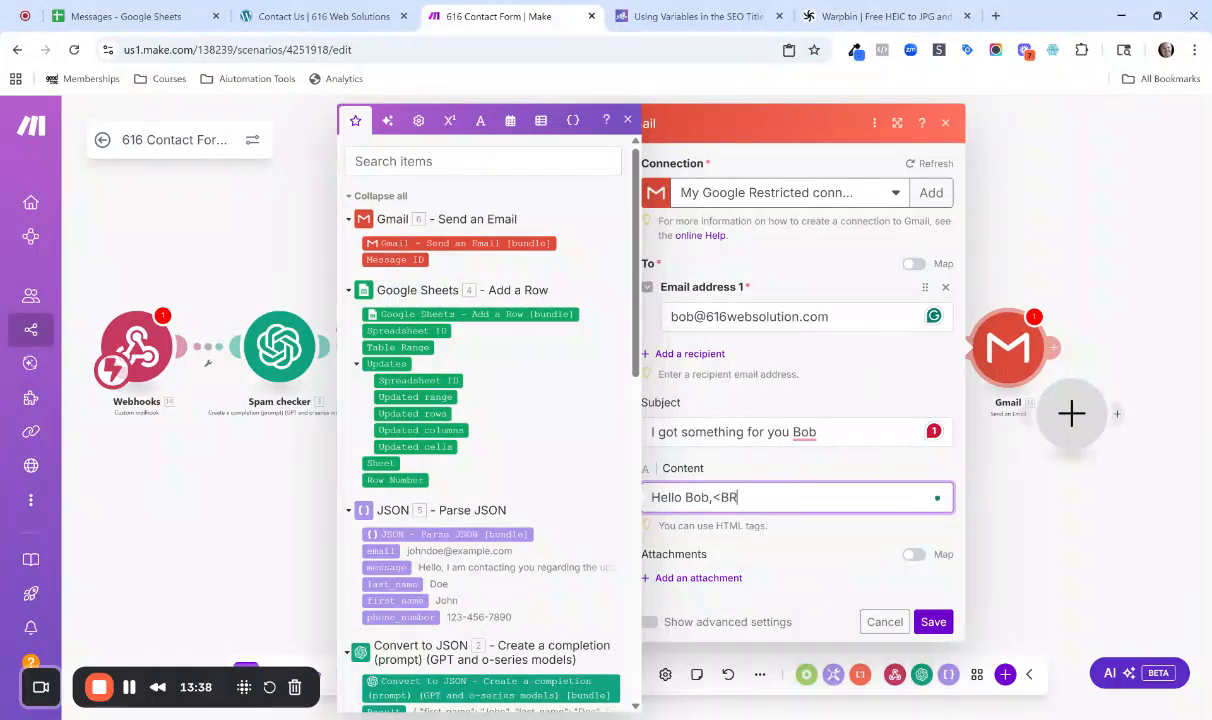
pyautogui.write('><BR>')
# Add <BR><BR> after the greeting and insert a comma before the name in the subject.
pyautogui.click(793, 432)
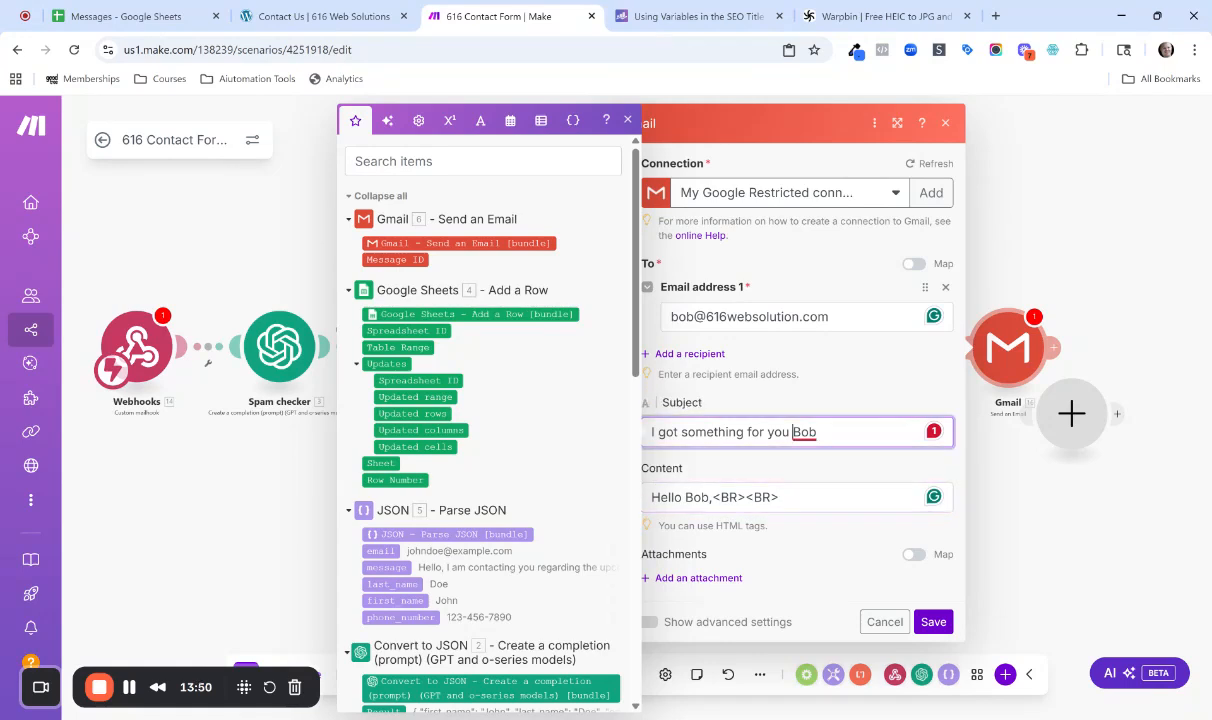
pyautogui.write(',')
# Insert the JSON email variable two lines below the greeting, followed by a <BR> tag.
pyautogui.click(780, 497)
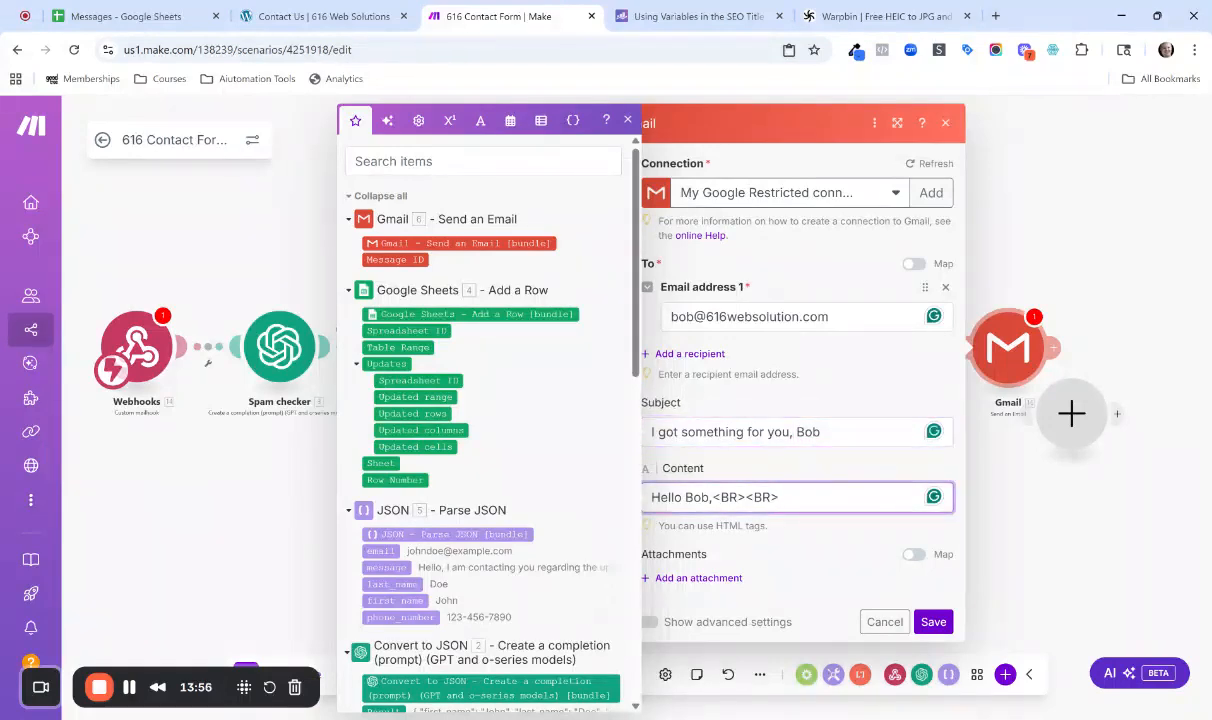
pyautogui.press('Return')
pyautogui.press('Return')
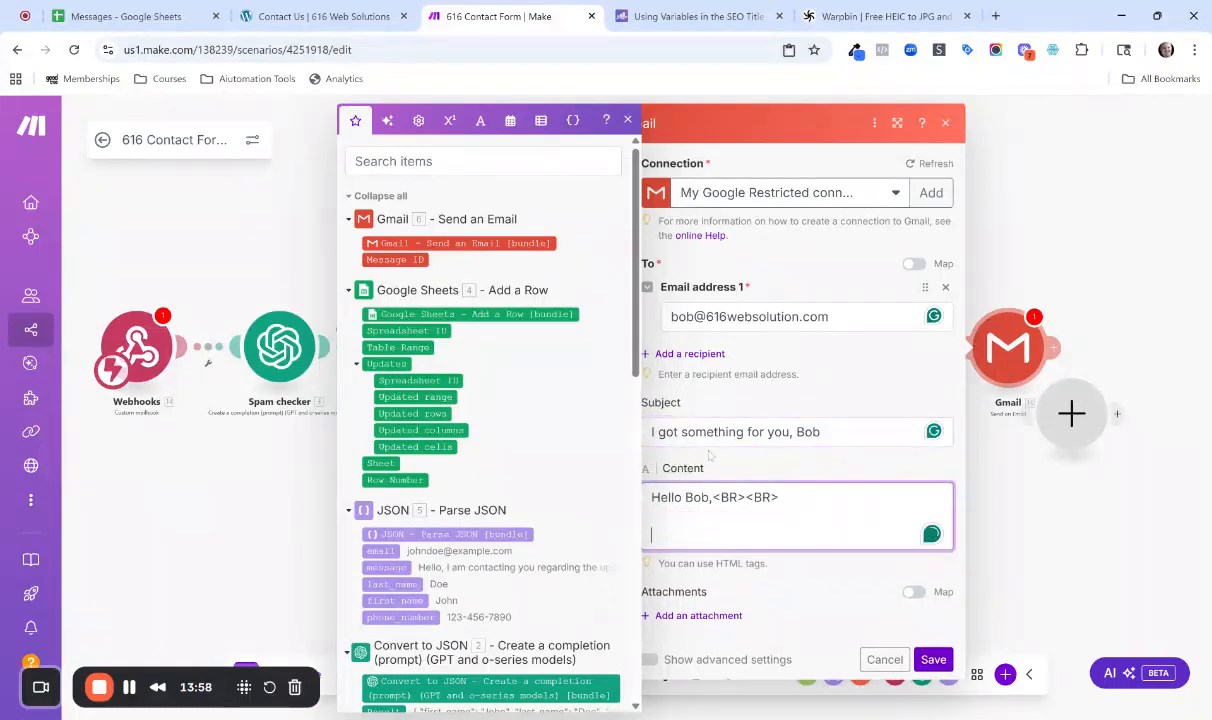
pyautogui.click(385, 551)
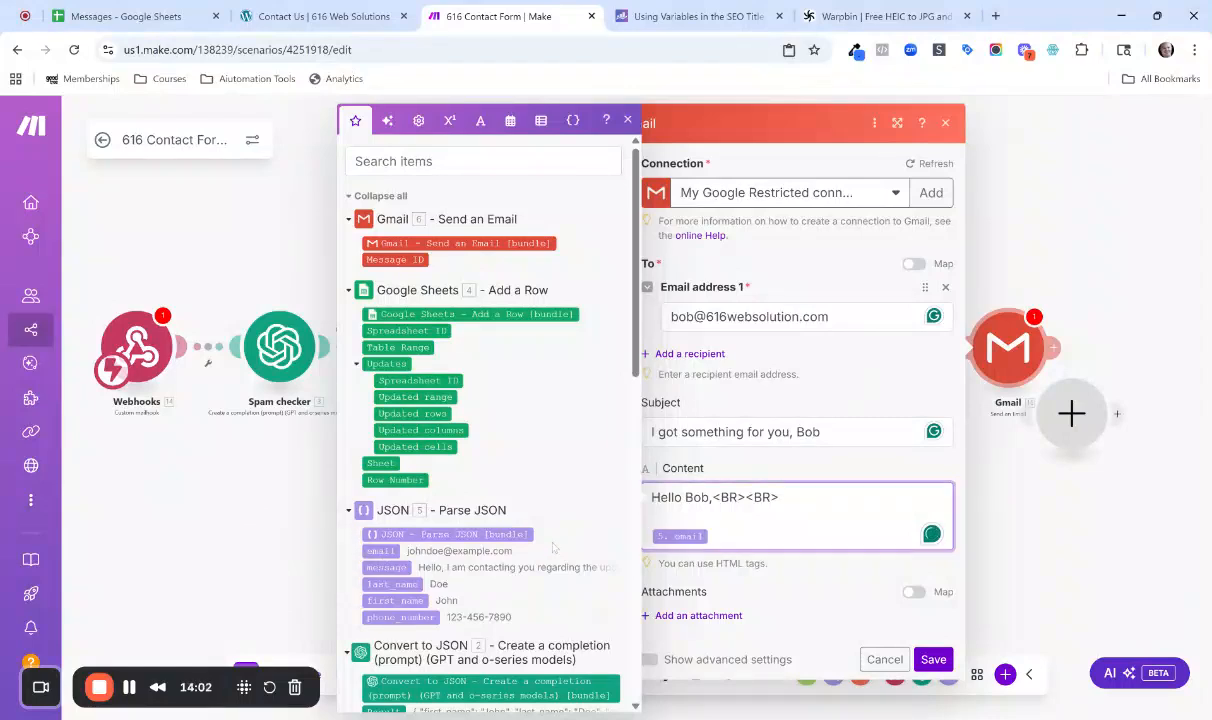
pyautogui.write('<BR>')
# Copy the <BR> tag after the email variable and paste it onto five new lines below.
pyautogui.hotkey('shift', 'Left')
pyautogui.hotkey('shift', 'Left')
pyautogui.hotkey('shift', 'Left')
pyautogui.hotkey('shift', 'Left')
pyautogui.hotkey('ctrl', 'c')
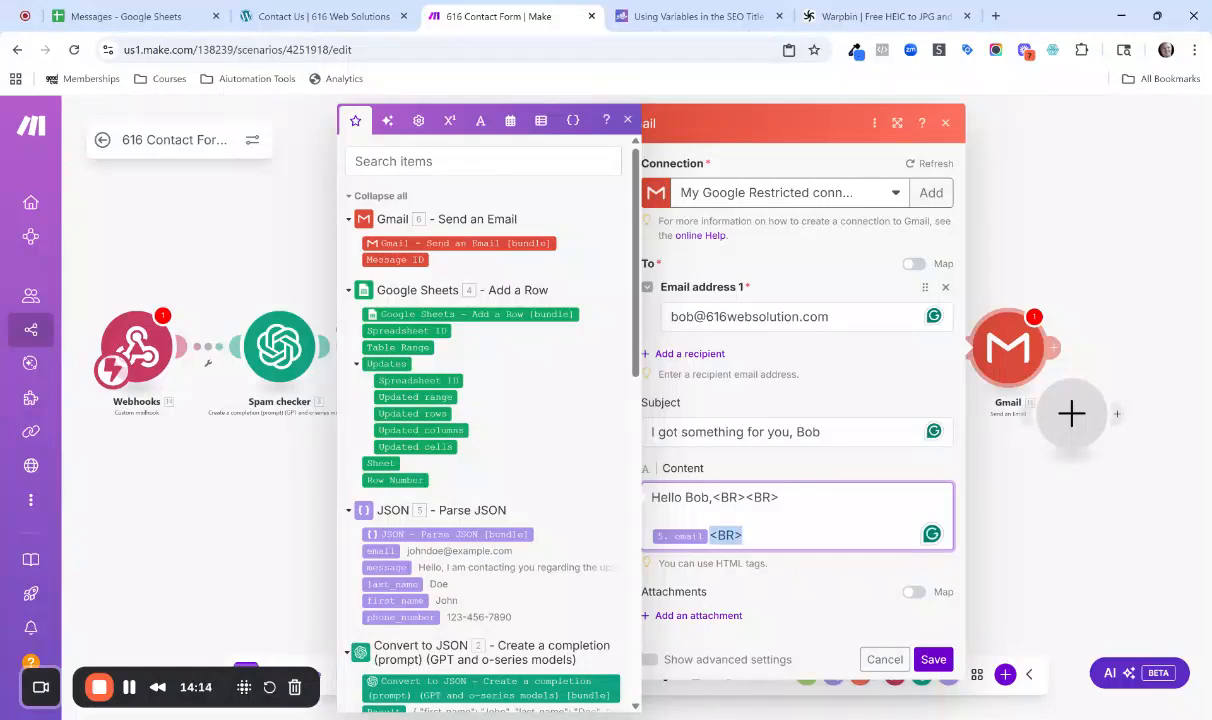
pyautogui.press('Right')
pyautogui.press('Return')
pyautogui.hotkey('ctrl', 'v')
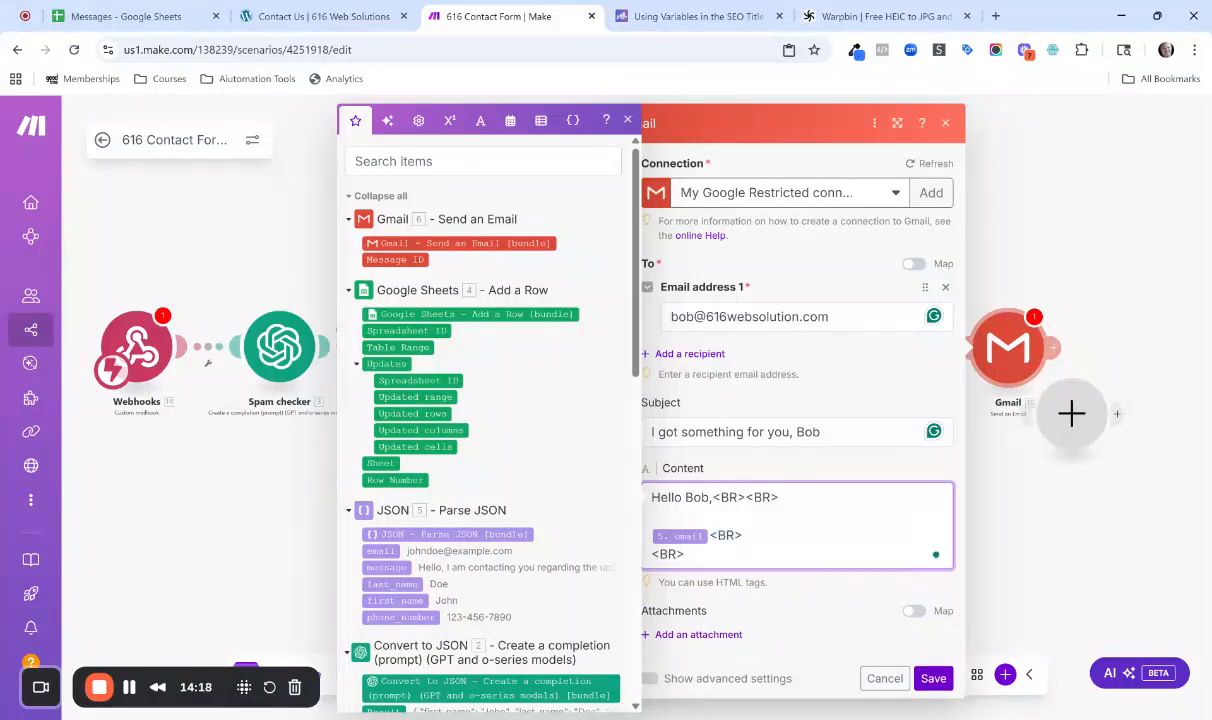
pyautogui.press('Return')
pyautogui.hotkey('ctrl', 'v')
pyautogui.press('Return')
pyautogui.hotkey('ctrl', 'v')
pyautogui.press('Return')
pyautogui.hotkey('ctrl', 'v')
pyautogui.press('Return')
pyautogui.hotkey('ctrl', 'v')
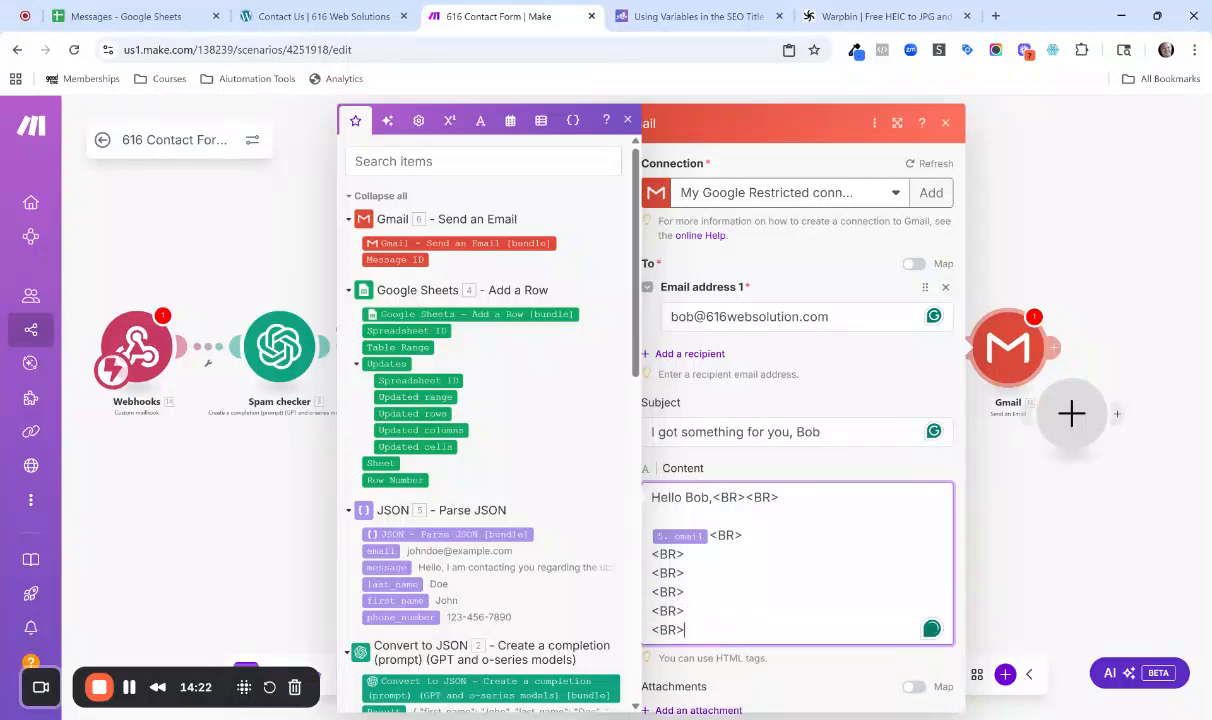
# Insert the JSON message, last_name, first_name and phone_number variables before successive <BR> tags, and end the email content with "Thanks!".
pyautogui.click(447, 568)
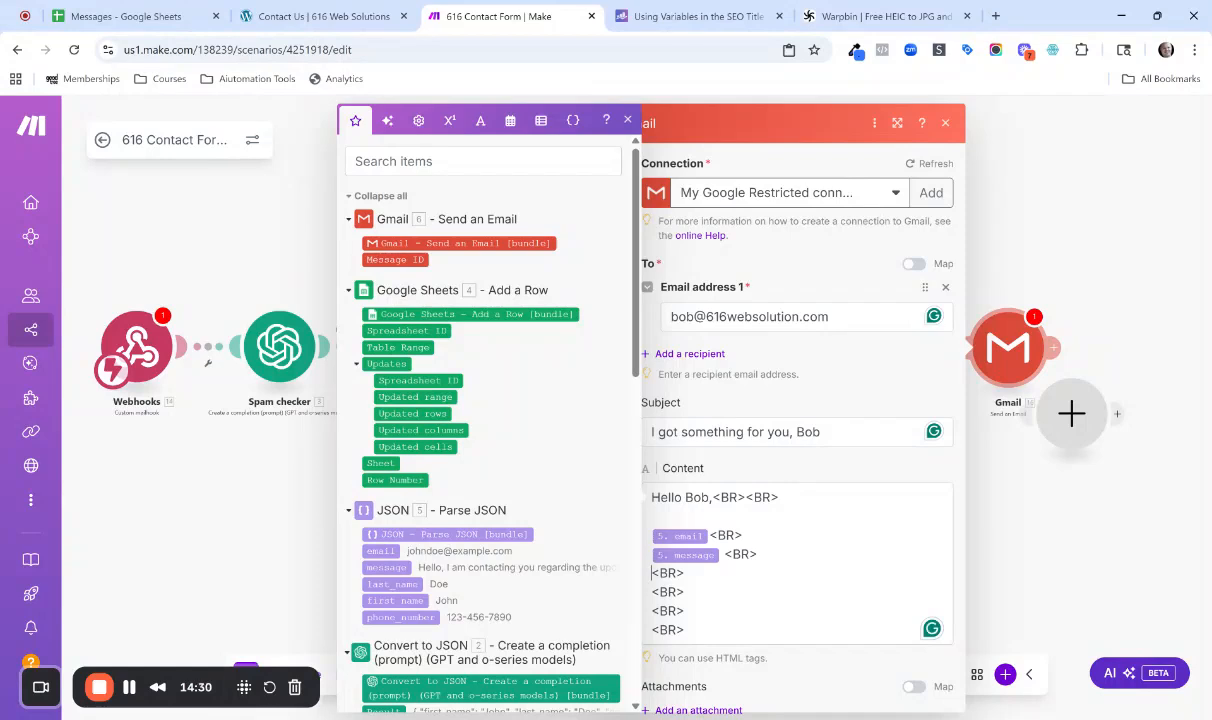
pyautogui.click(393, 584)
pyautogui.click(424, 601)
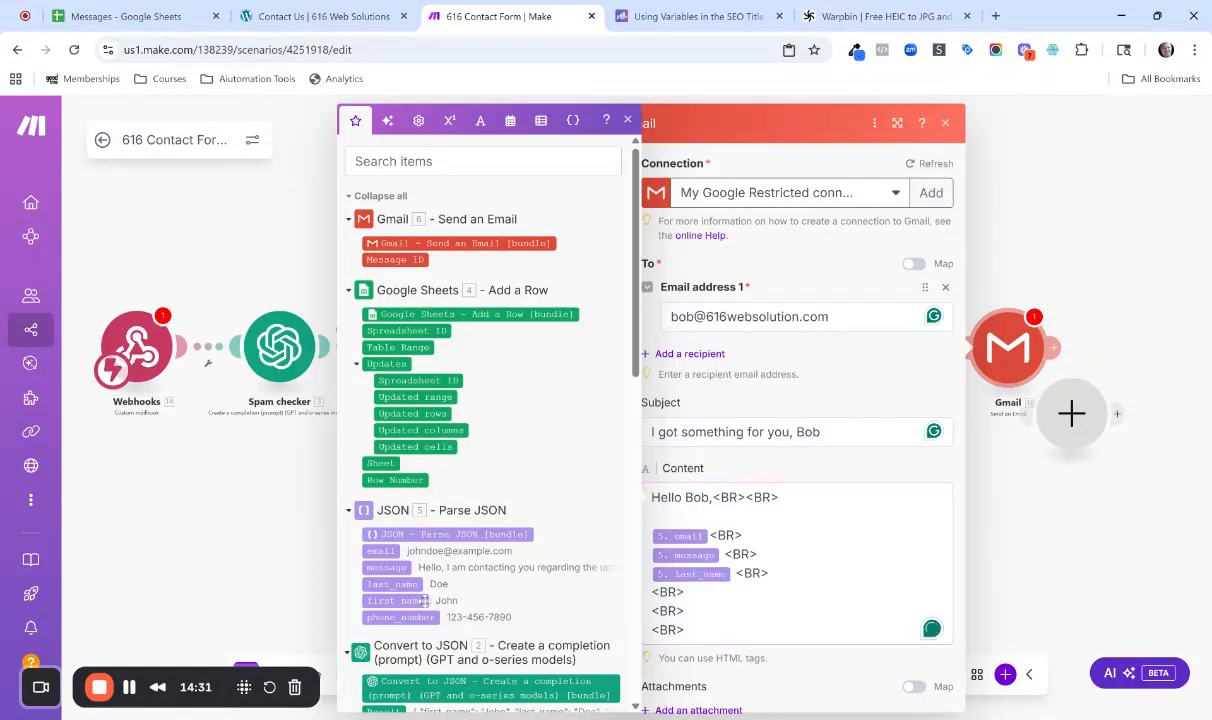
pyautogui.moveTo(424, 601); pyautogui.dragTo(652, 592)
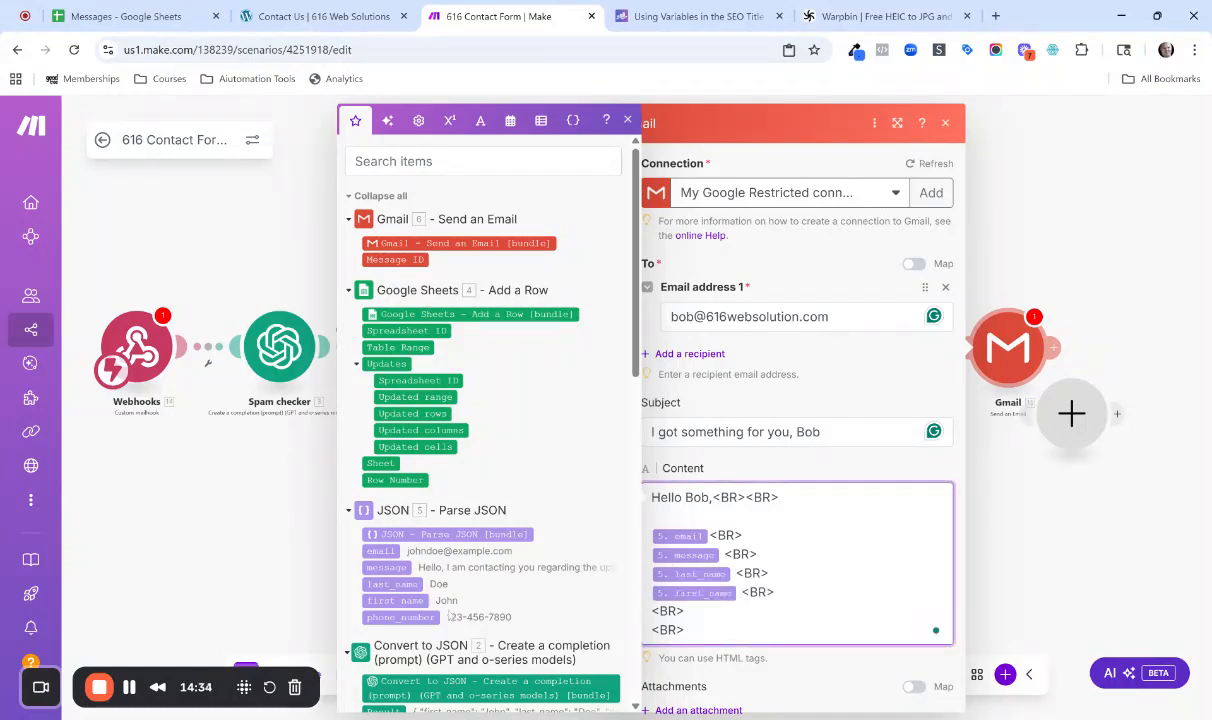
pyautogui.moveTo(417, 618); pyautogui.dragTo(652, 611)
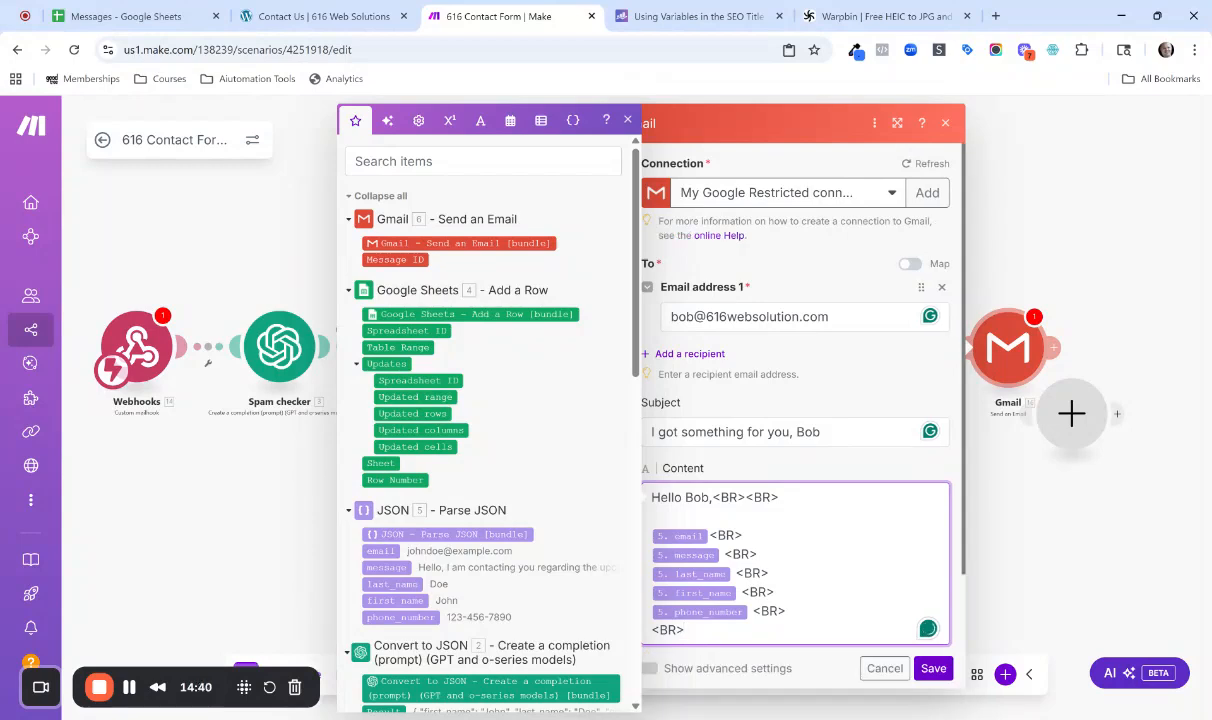
pyautogui.press('Return')
pyautogui.write('Thanks!')
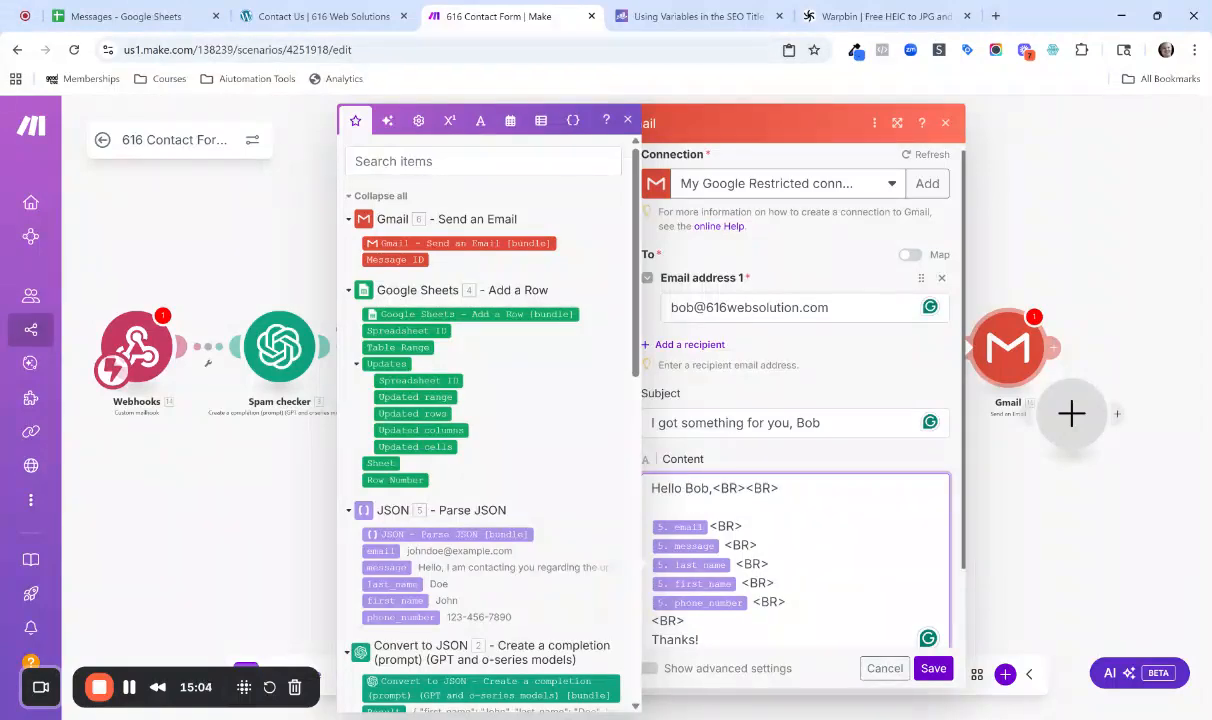
# Discard the settings of the second Gmail module and delete that module from the scenario.
pyautogui.click(873, 669)
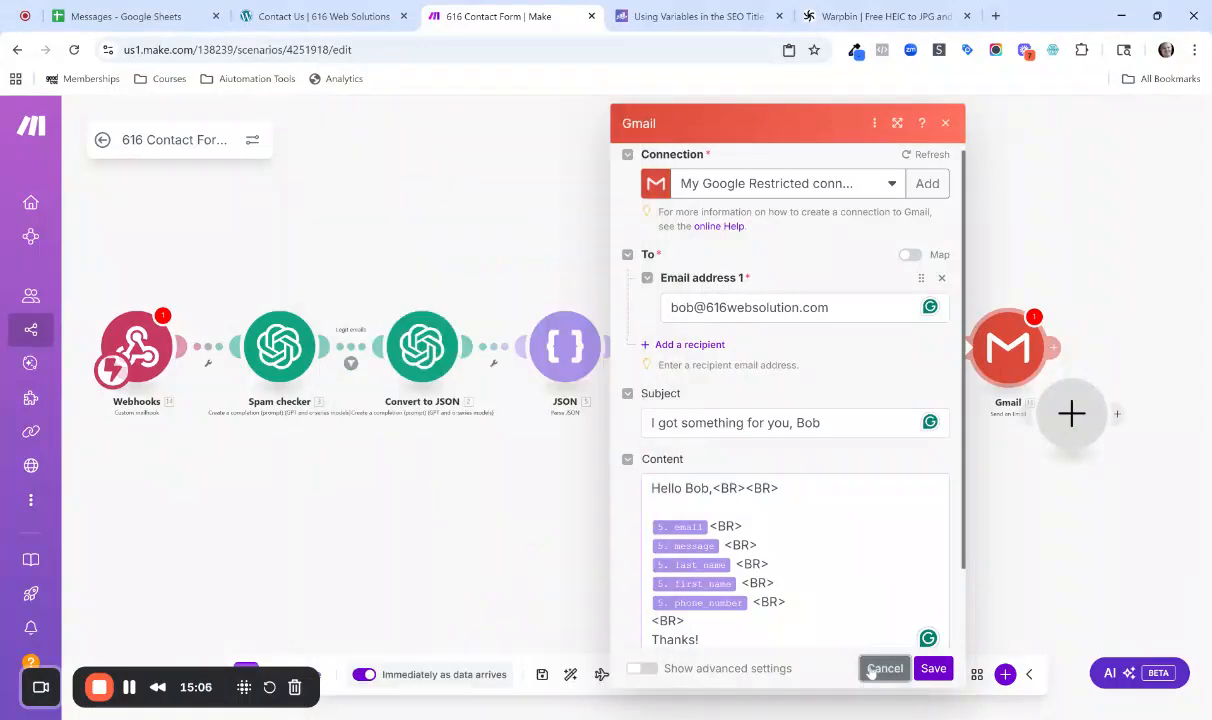
pyautogui.rightClick(1005, 350)
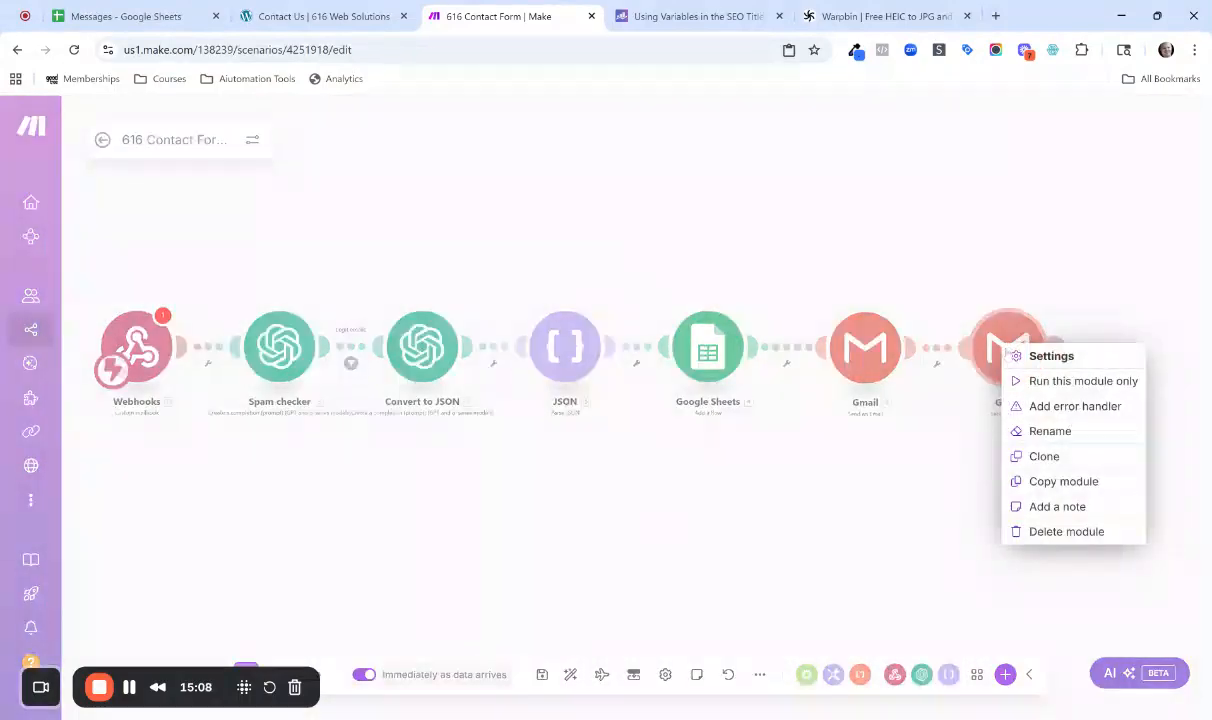
pyautogui.click(1058, 531)
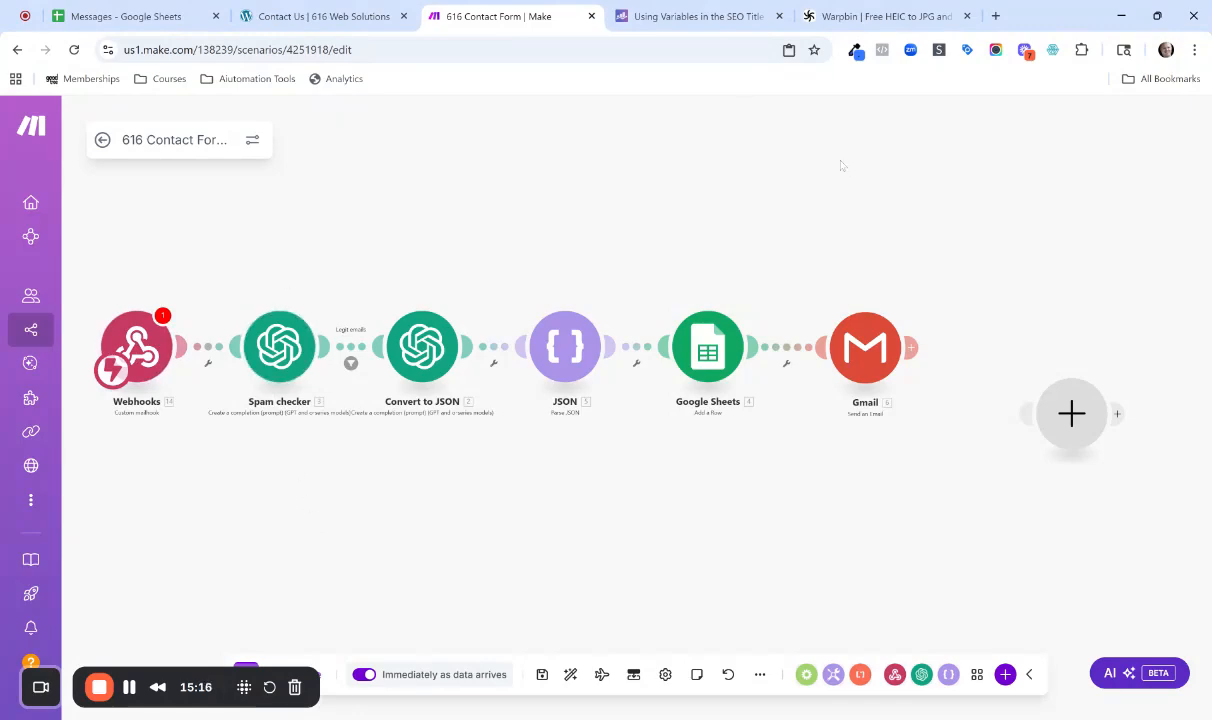
# Switch to the website's Contact Us page and exit its visual builder.
pyautogui.click(320, 16)
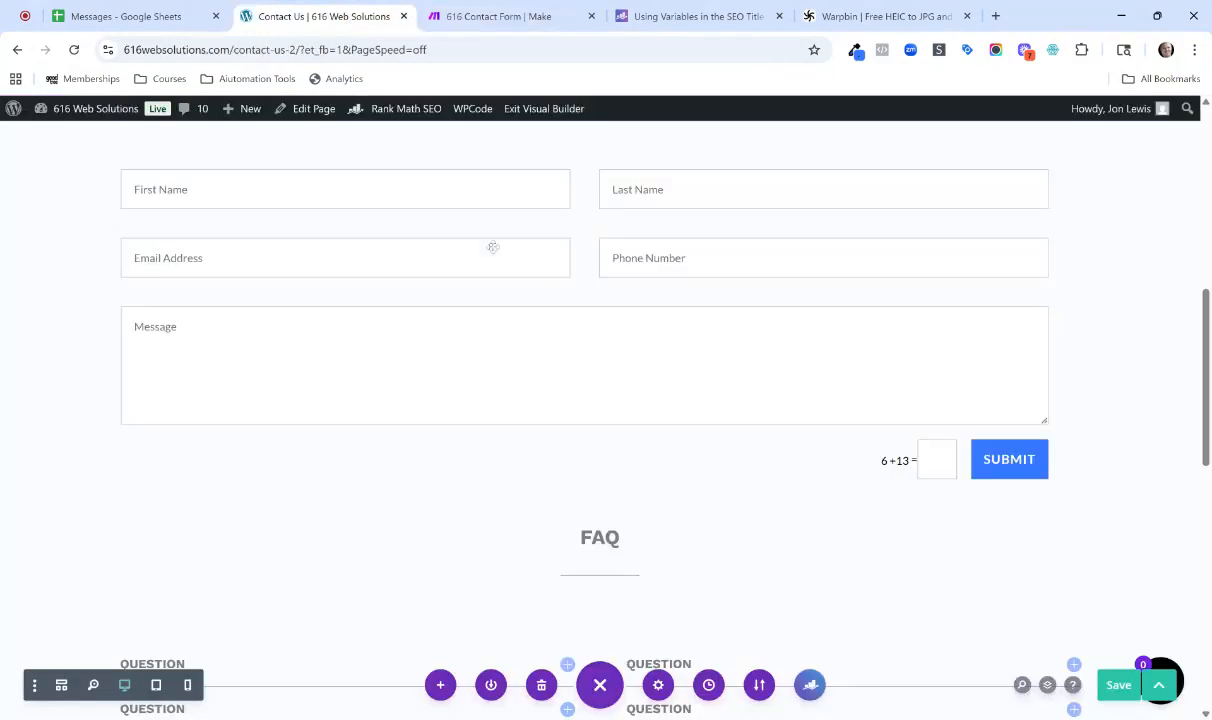
pyautogui.scroll(2, 450, 210)
pyautogui.scroll(5, 600, 400)
pyautogui.click(555, 110)
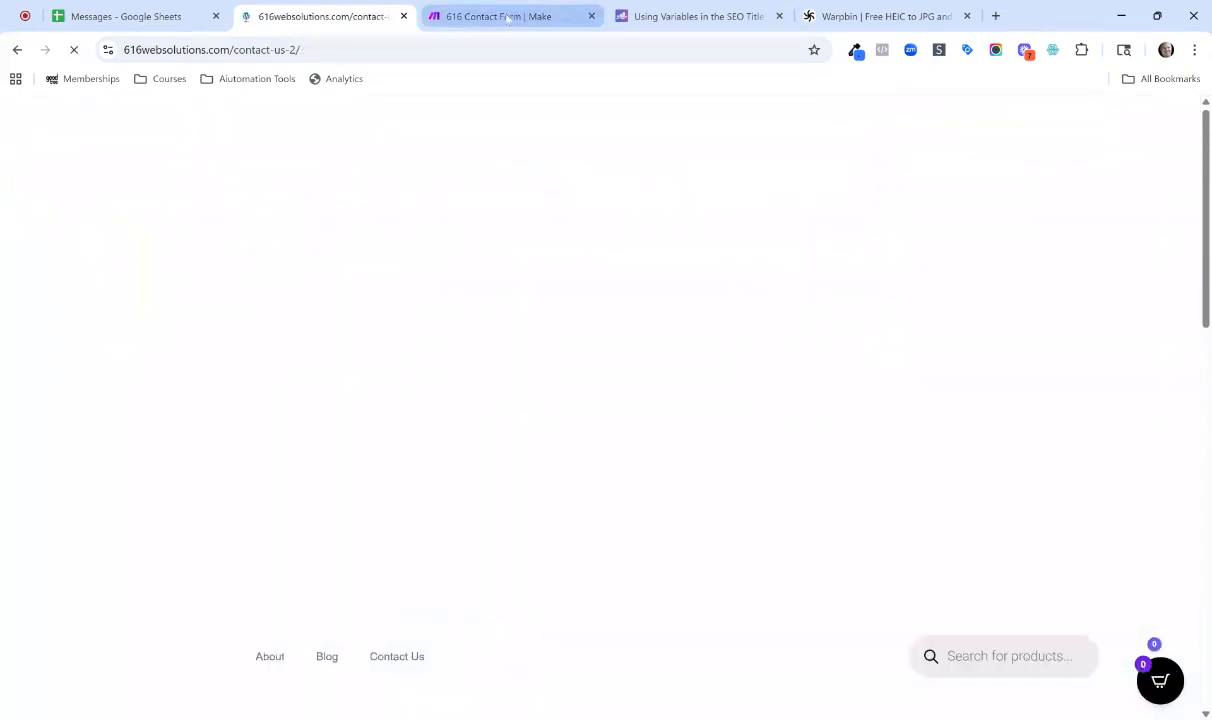
# Return to the Make scenario and try to run only the Webhooks module.
pyautogui.click(490, 16)
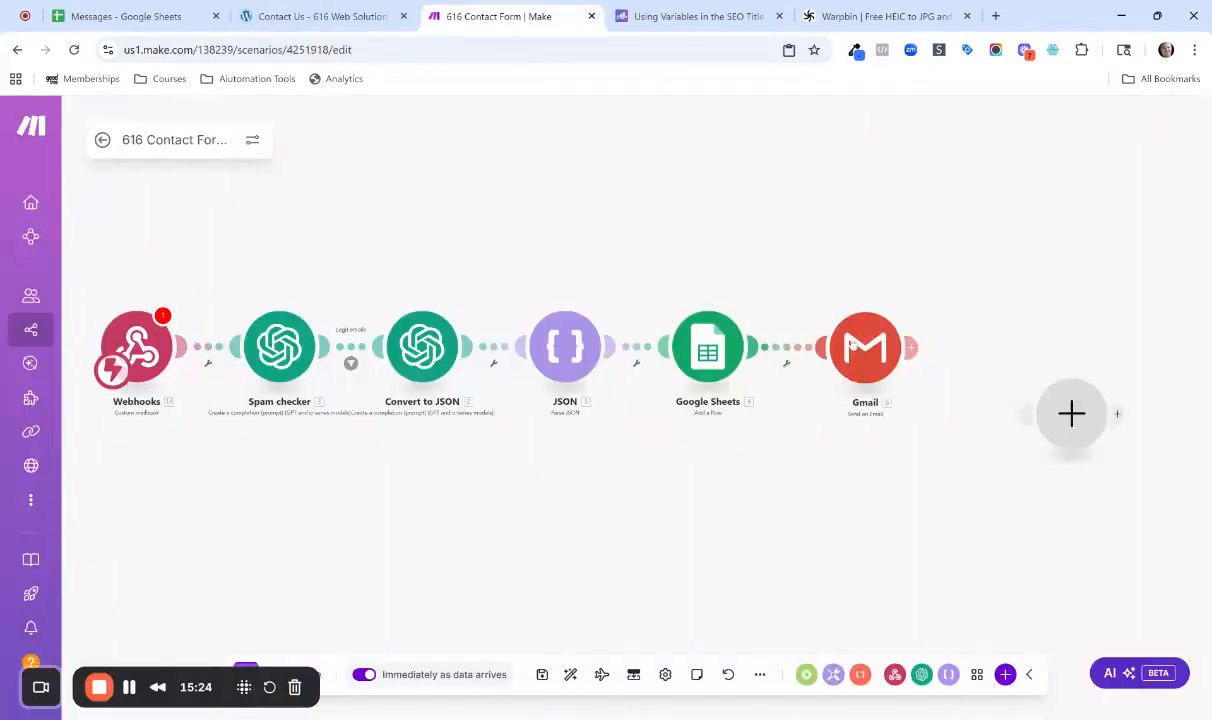
pyautogui.rightClick(148, 350)
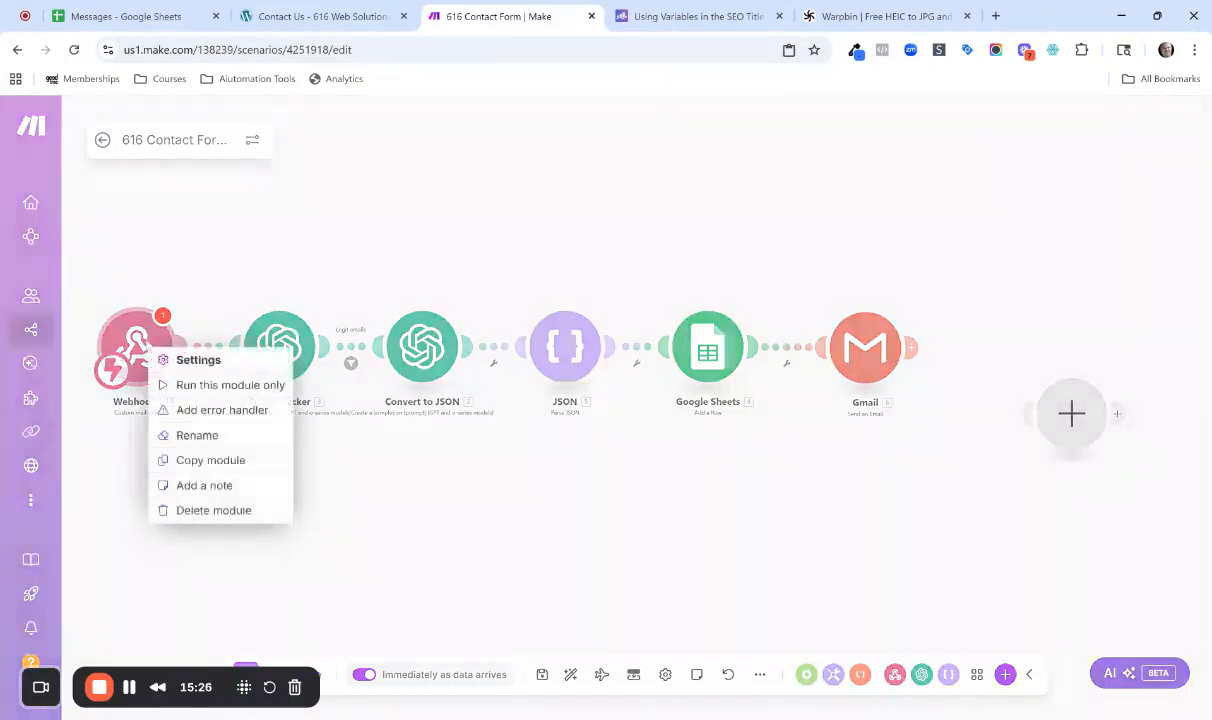
pyautogui.click(200, 386)
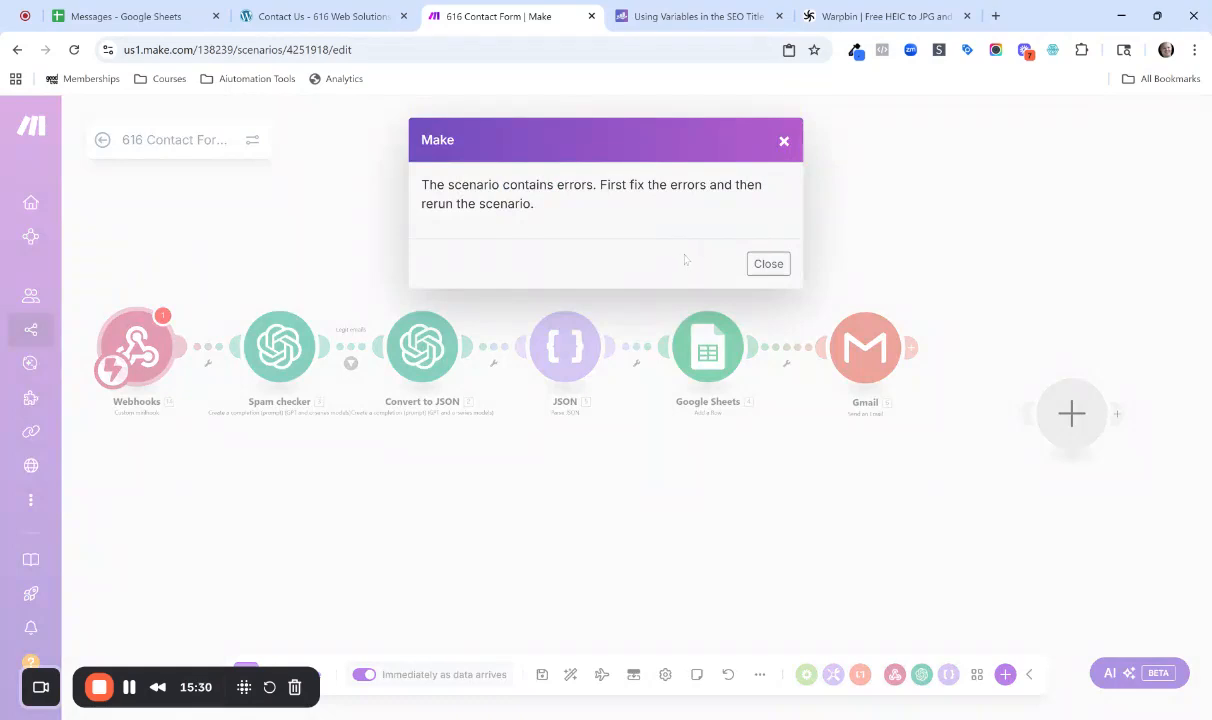
pyautogui.click(768, 264)
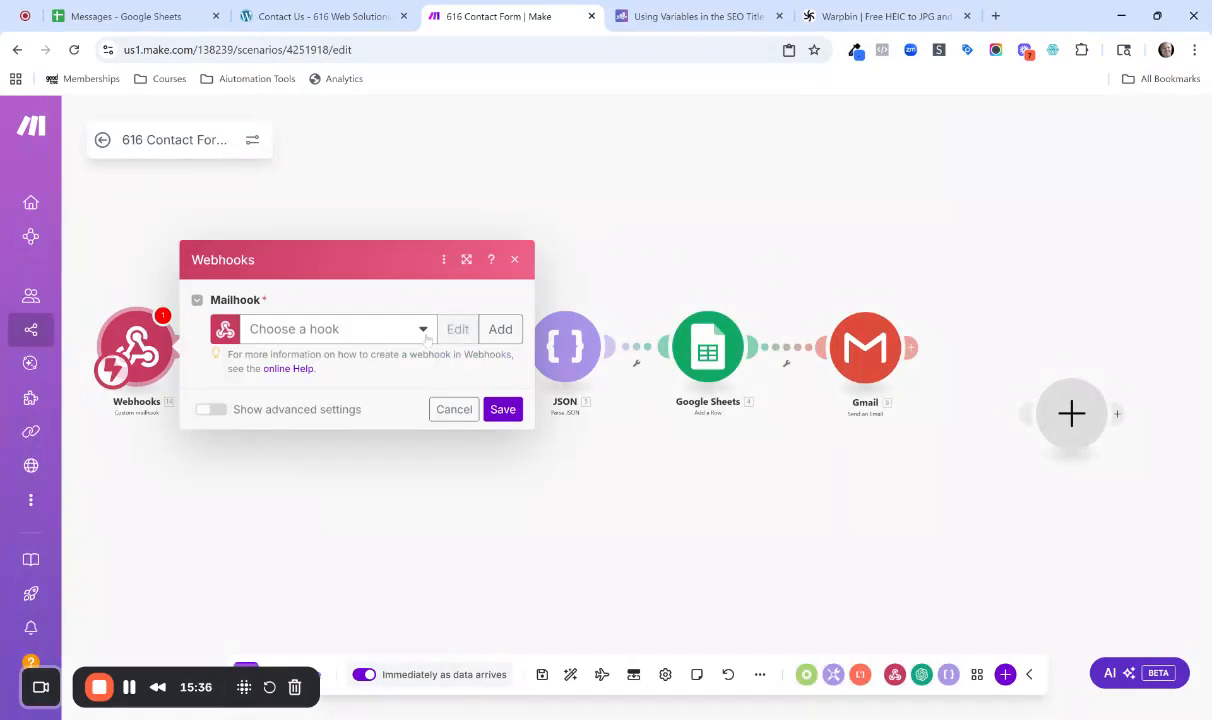
# Set the Webhooks module's mailhook to Test Email Hook Delete, save it and run only that module.
pyautogui.click(423, 332)
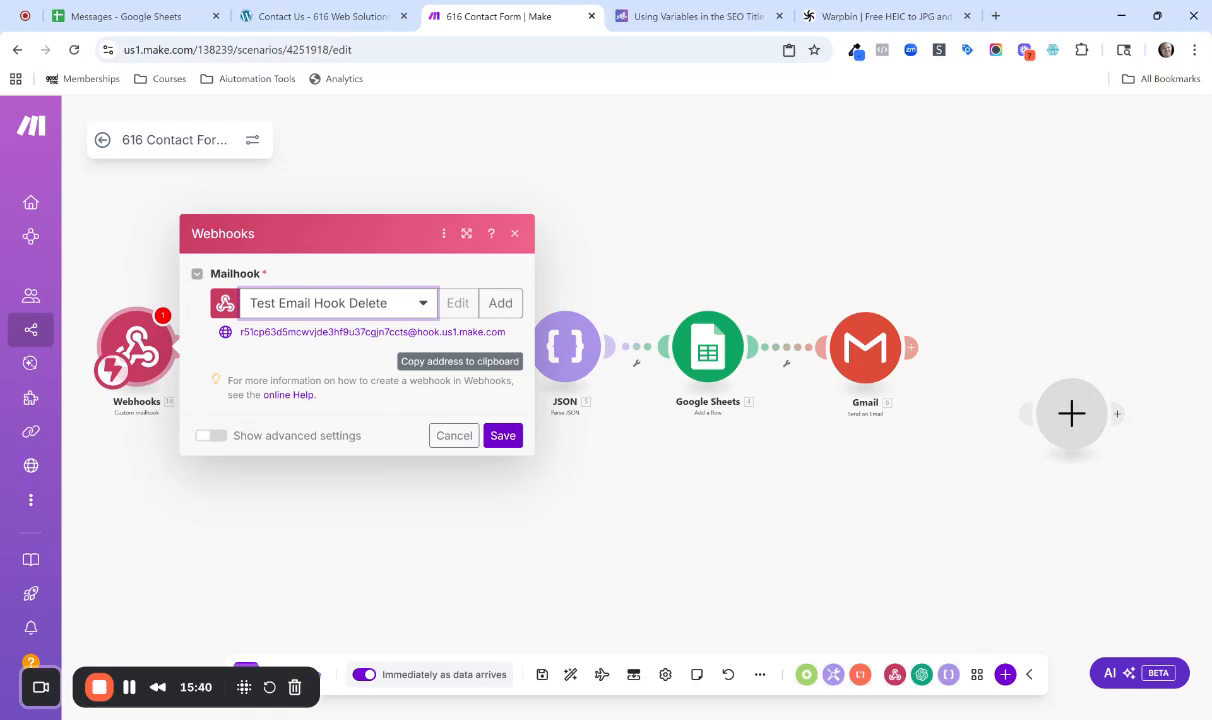
pyautogui.click(502, 435)
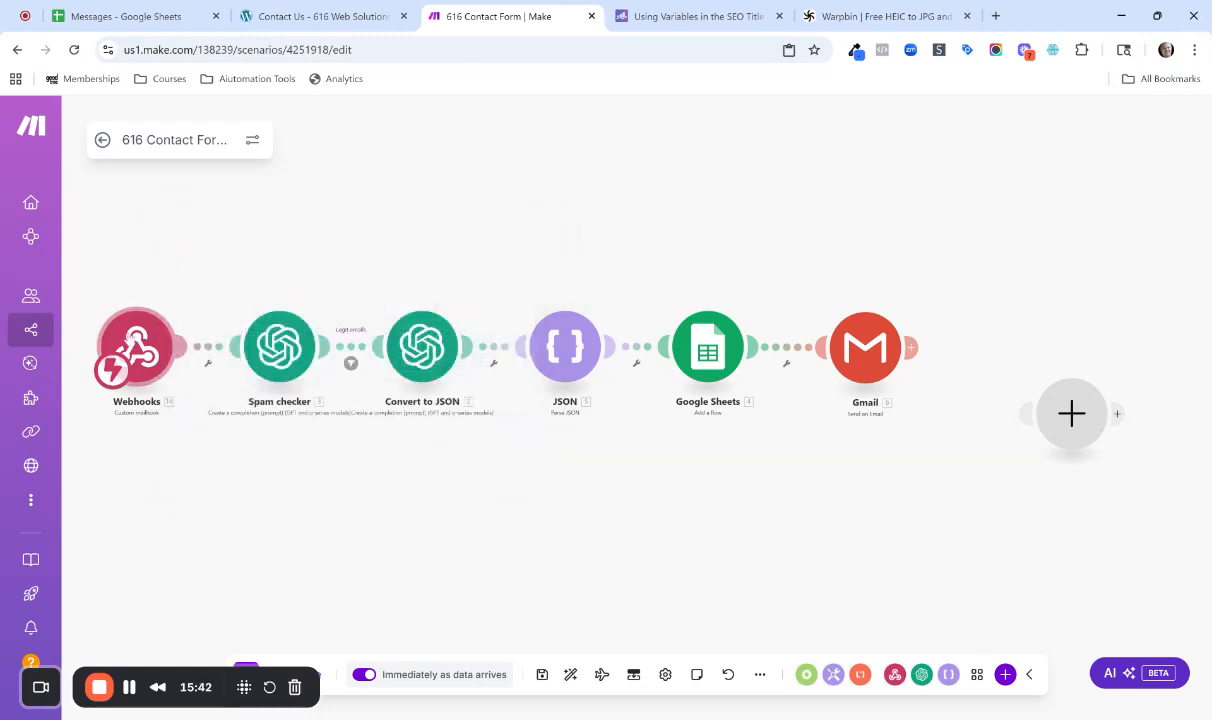
pyautogui.rightClick(136, 342)
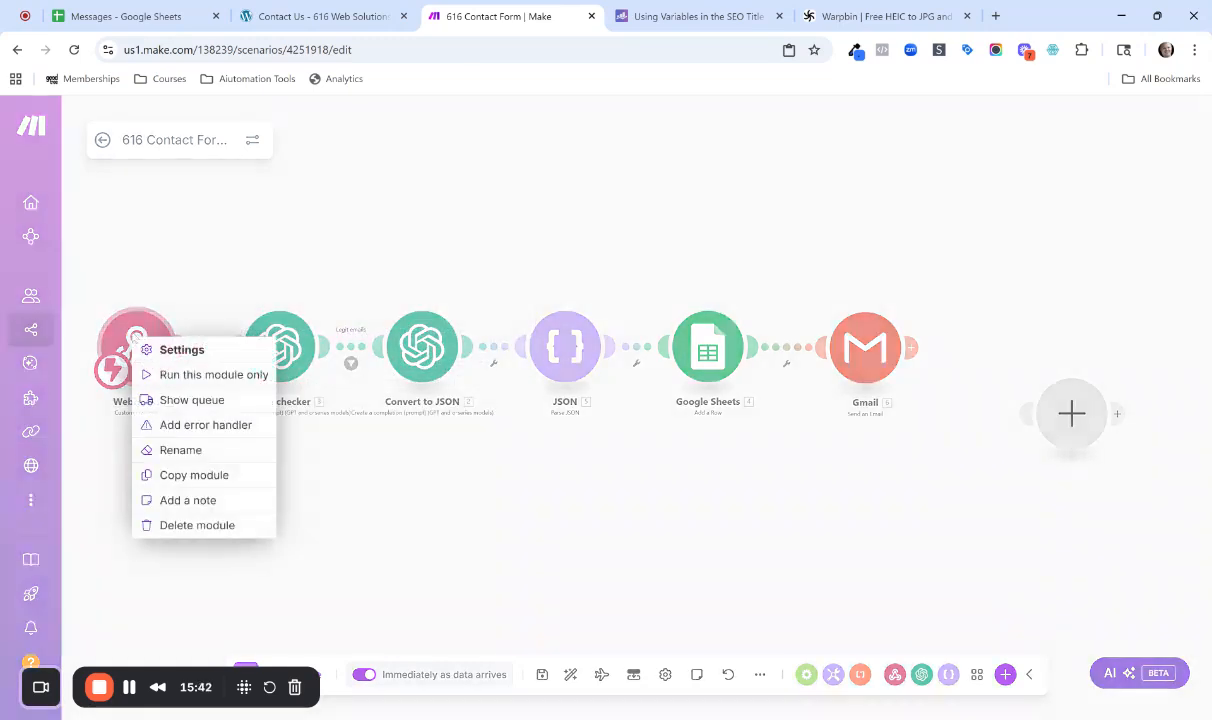
pyautogui.click(201, 374)
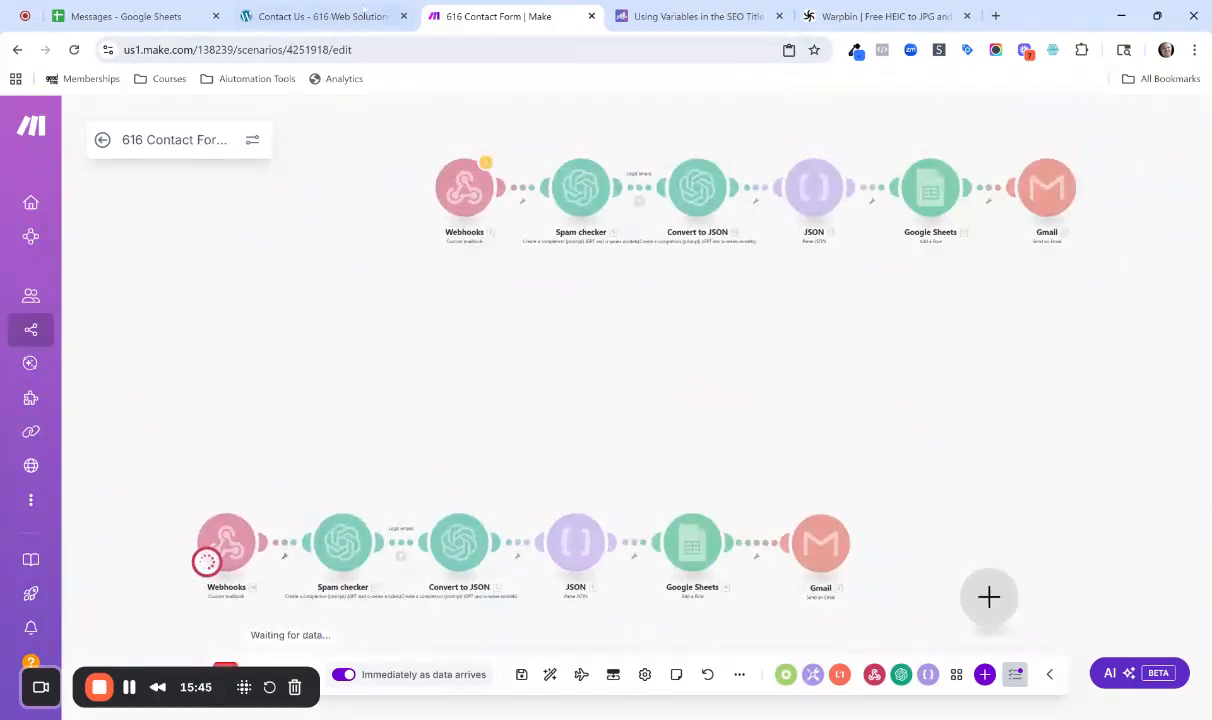
# Fill in the sender's first name, last name, email address and phone number in the Contact Us page's form.
pyautogui.click(318, 16)
pyautogui.scroll(-5, 556, 258)
pyautogui.click(160, 284)
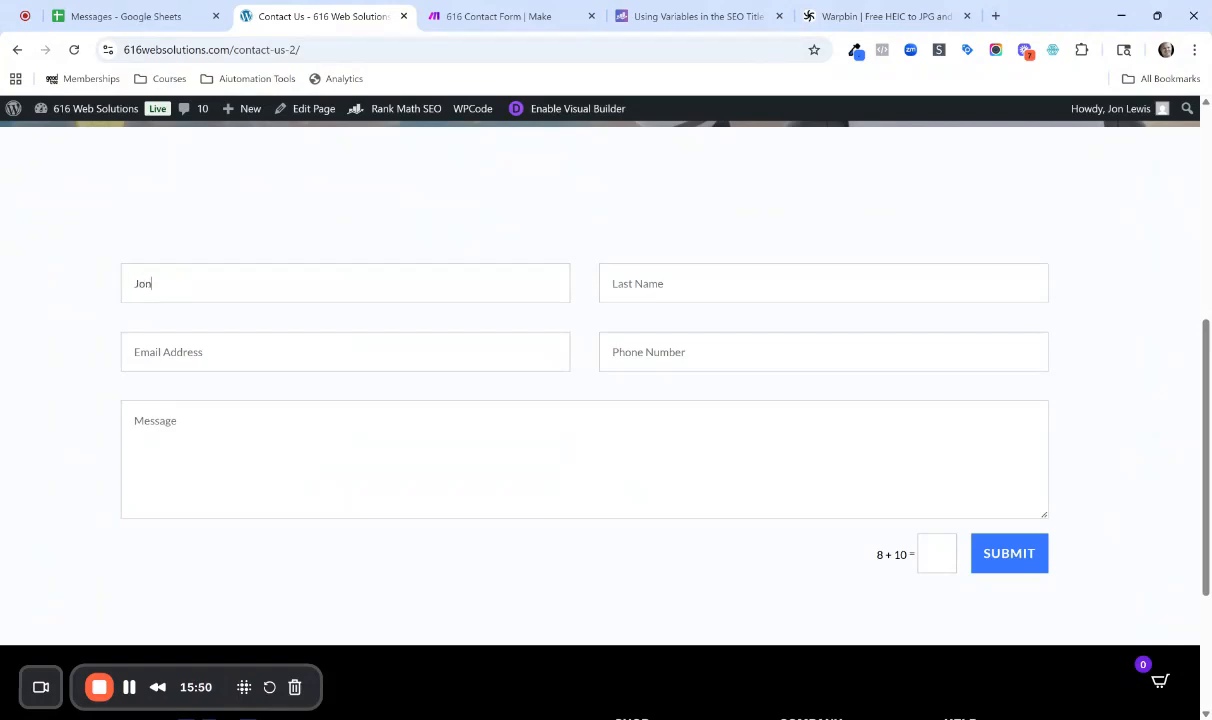
pyautogui.press('Tab')
pyautogui.press('Tab')
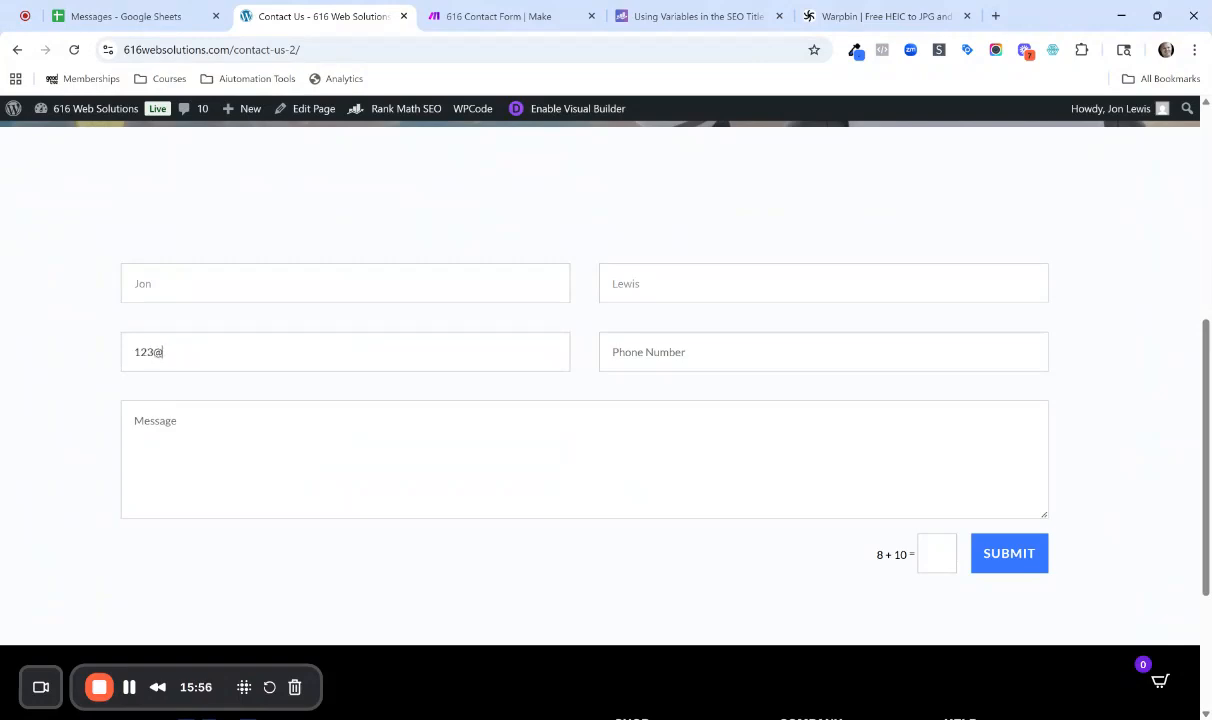
pyautogui.press('Tab')
pyautogui.write('111-111-1')
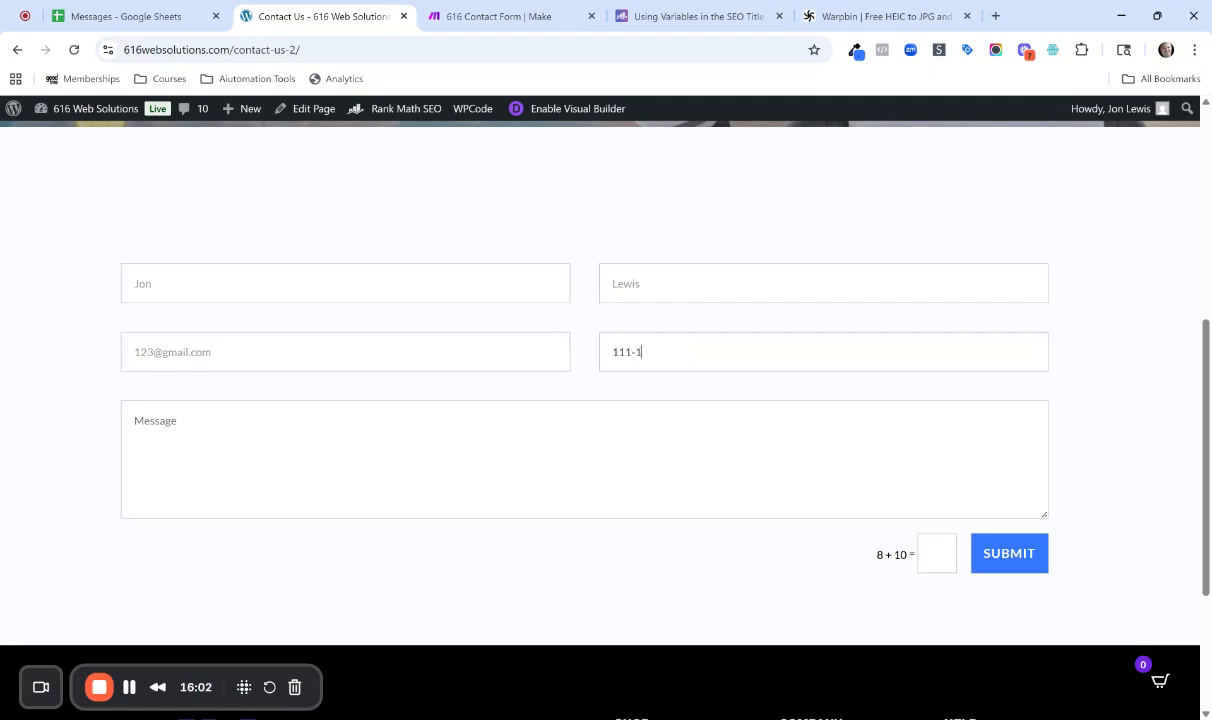
pyautogui.write('111')
# Enter the message "Hello, can I order this?", answer the sum check with 18 and submit the contact form.
pyautogui.click(1020, 490)
pyautogui.write('Hello, can I order this?')
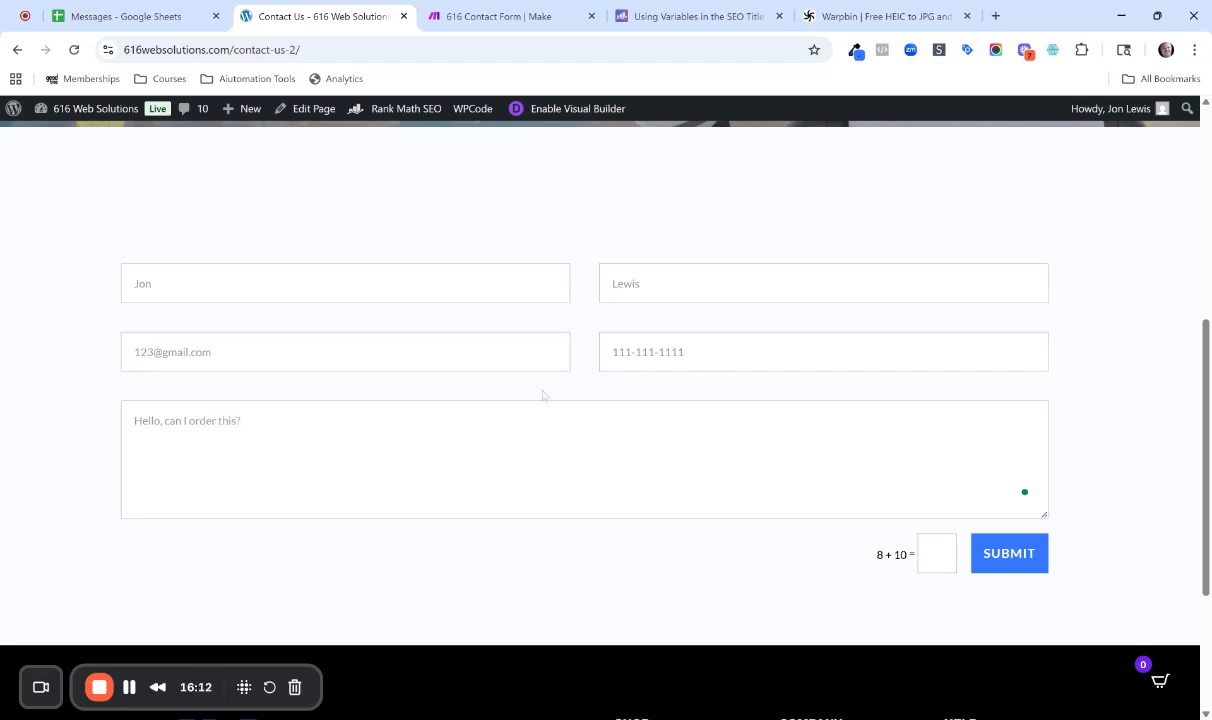
pyautogui.click(932, 553)
pyautogui.write('18')
pyautogui.click(1010, 555)
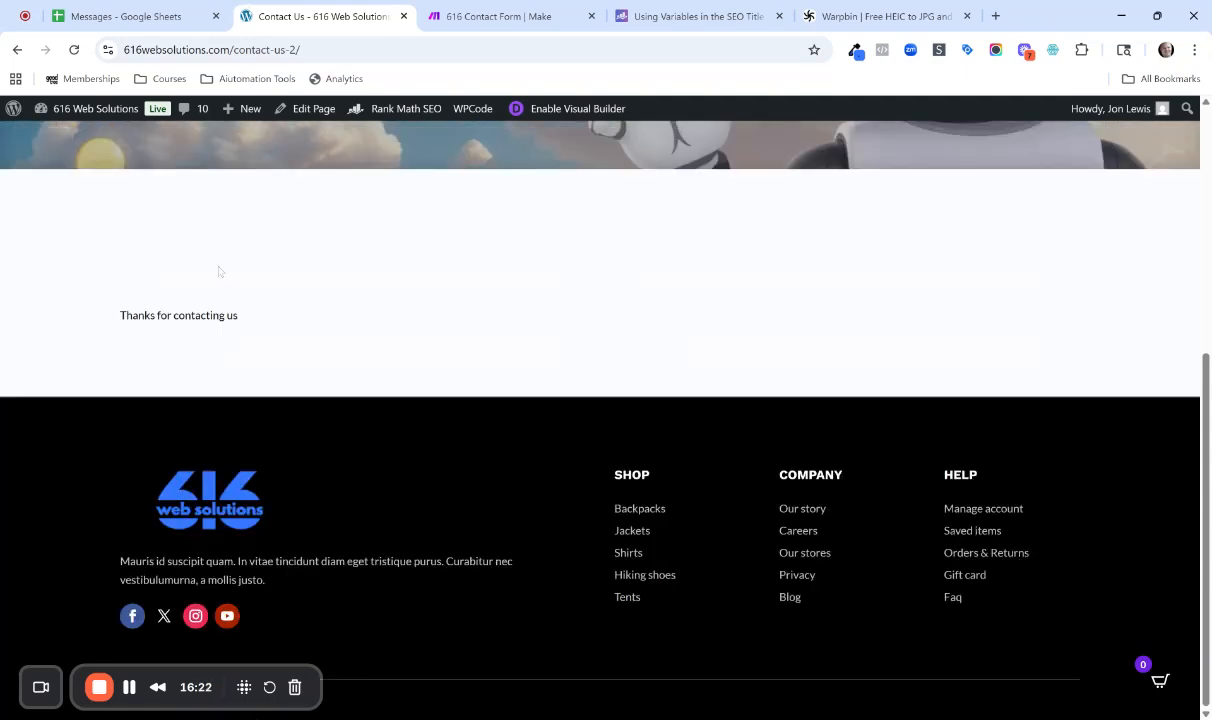
# Return to the Make scenario and examine the form email in the Webhooks module's run output.
pyautogui.click(470, 16)
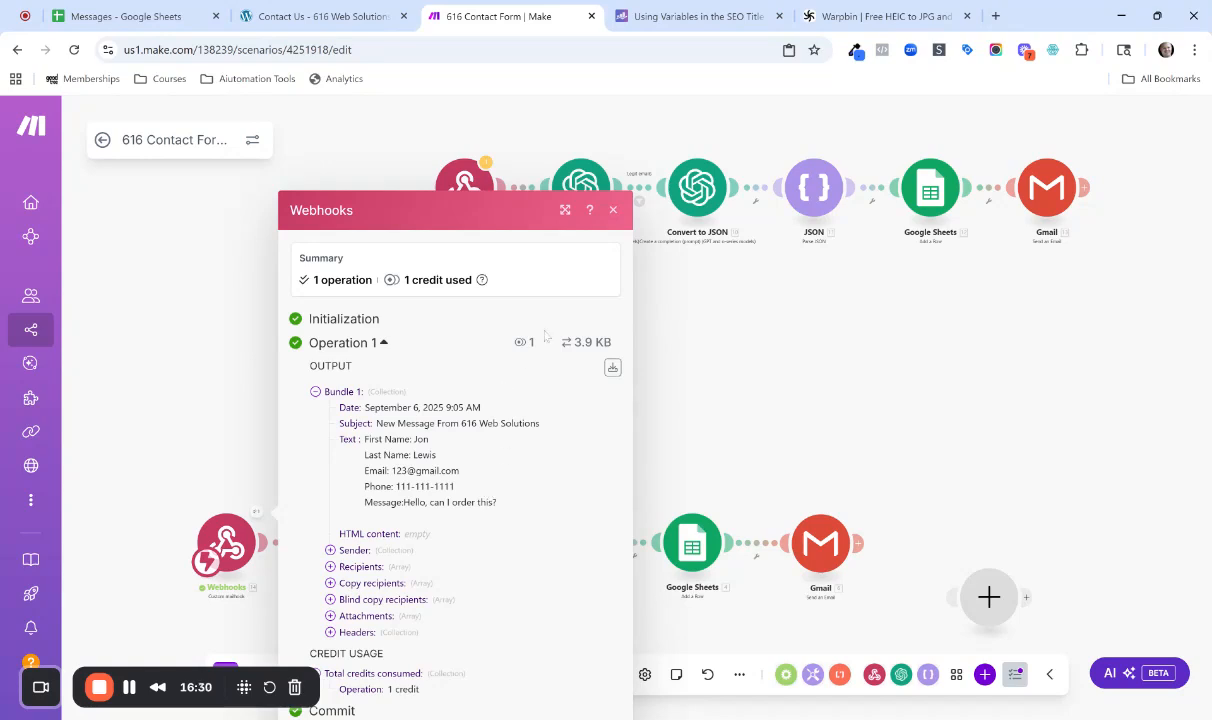
pyautogui.click(612, 213)
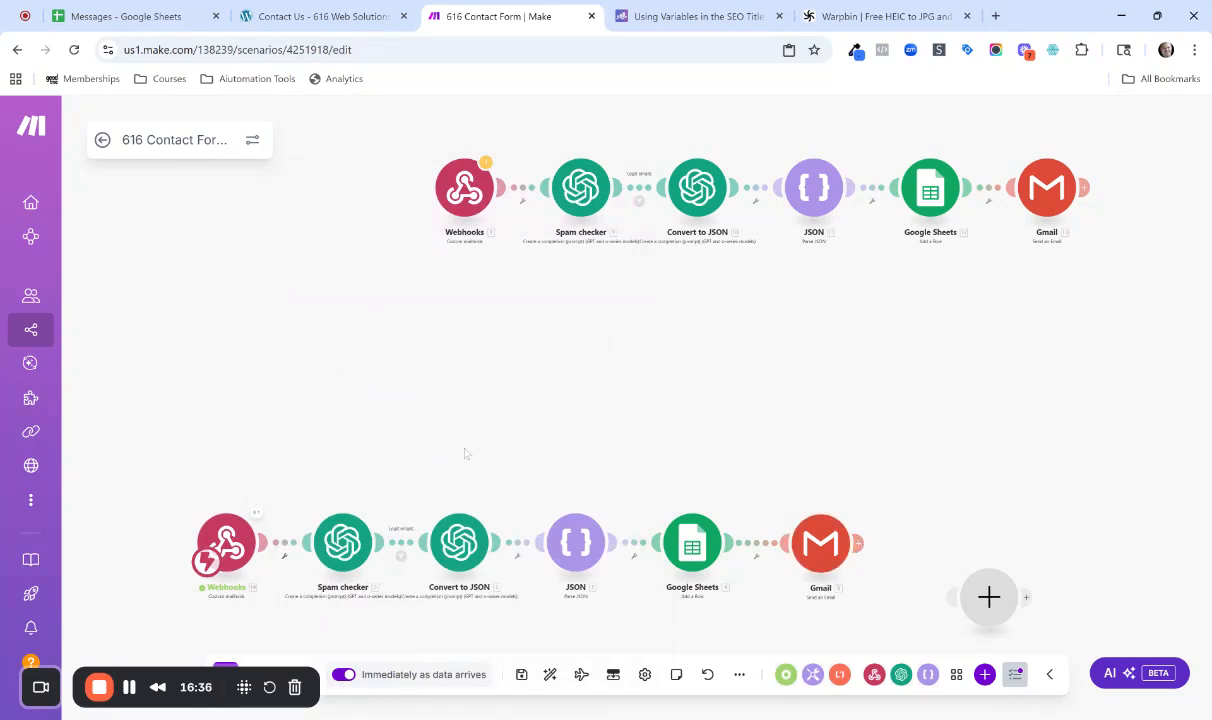
pyautogui.scroll(-1, 393, 407)
pyautogui.moveTo(406, 407); pyautogui.dragTo(347, 202)
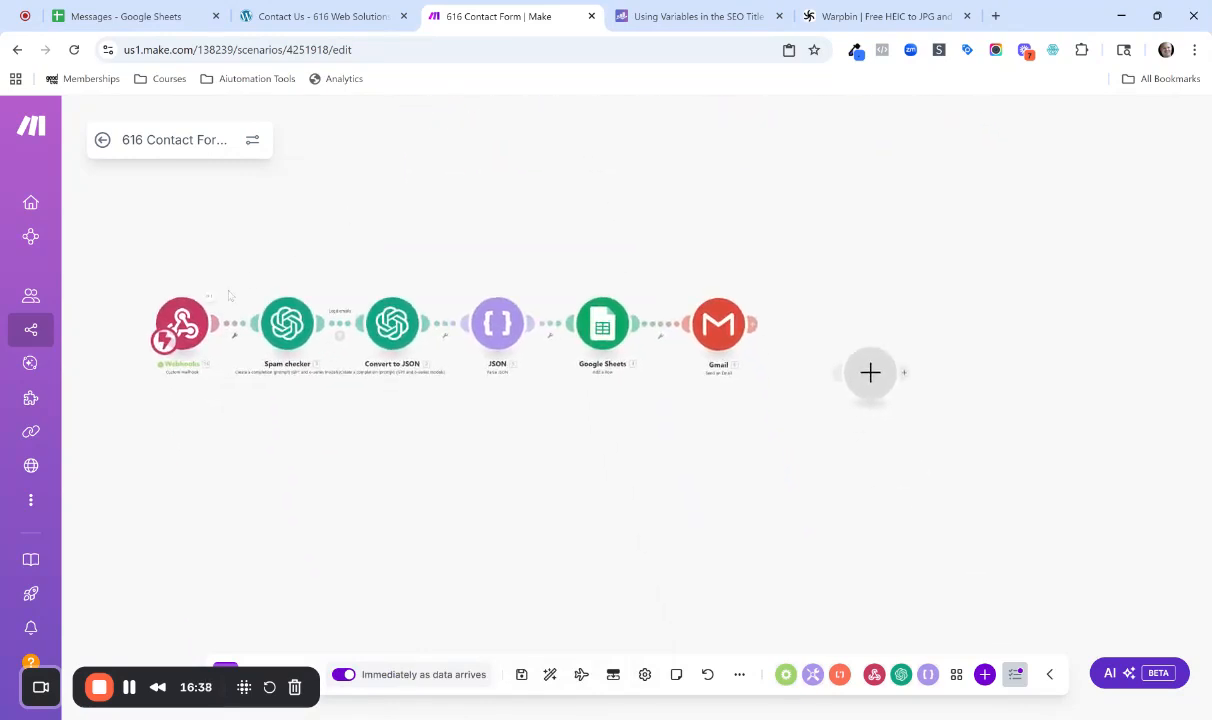